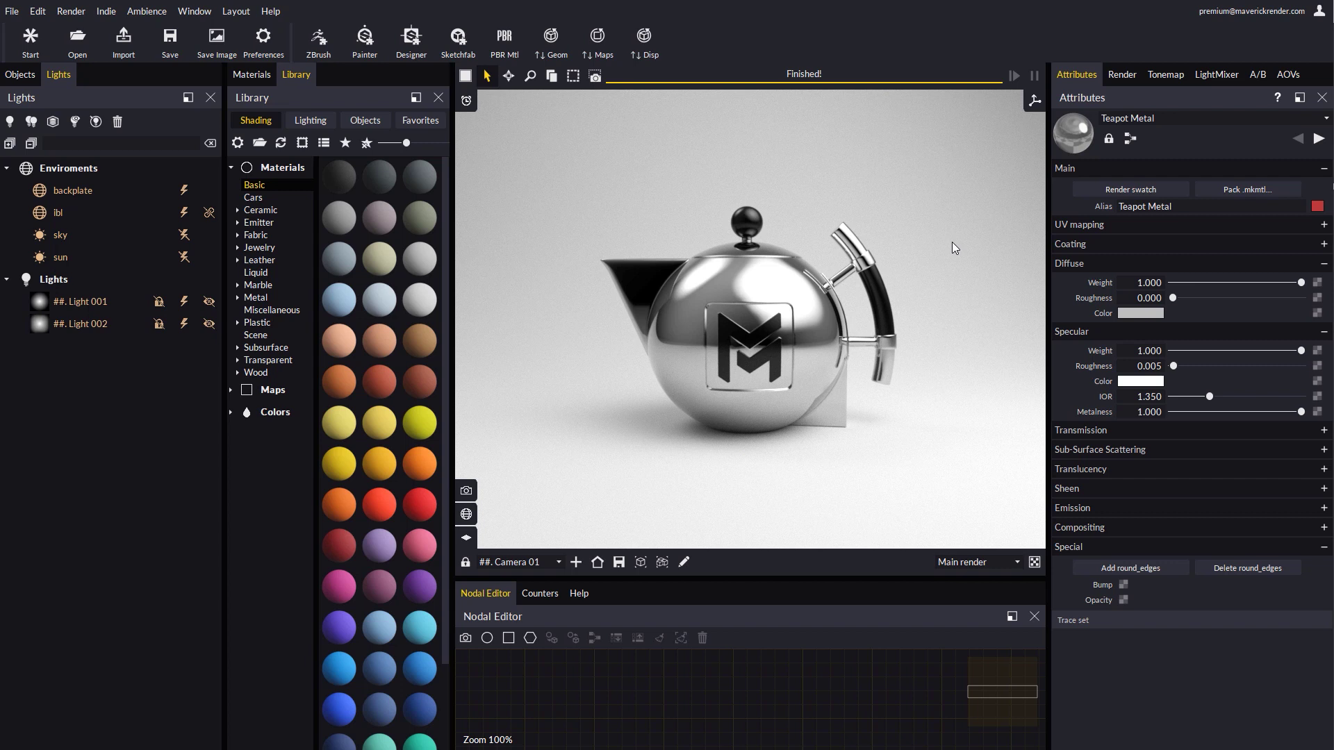
# Browse the Box, Circular, Ellipse, Grid, Linear, Mid and Umbrella light presets in the Lighting library
pyautogui.click(306, 126)
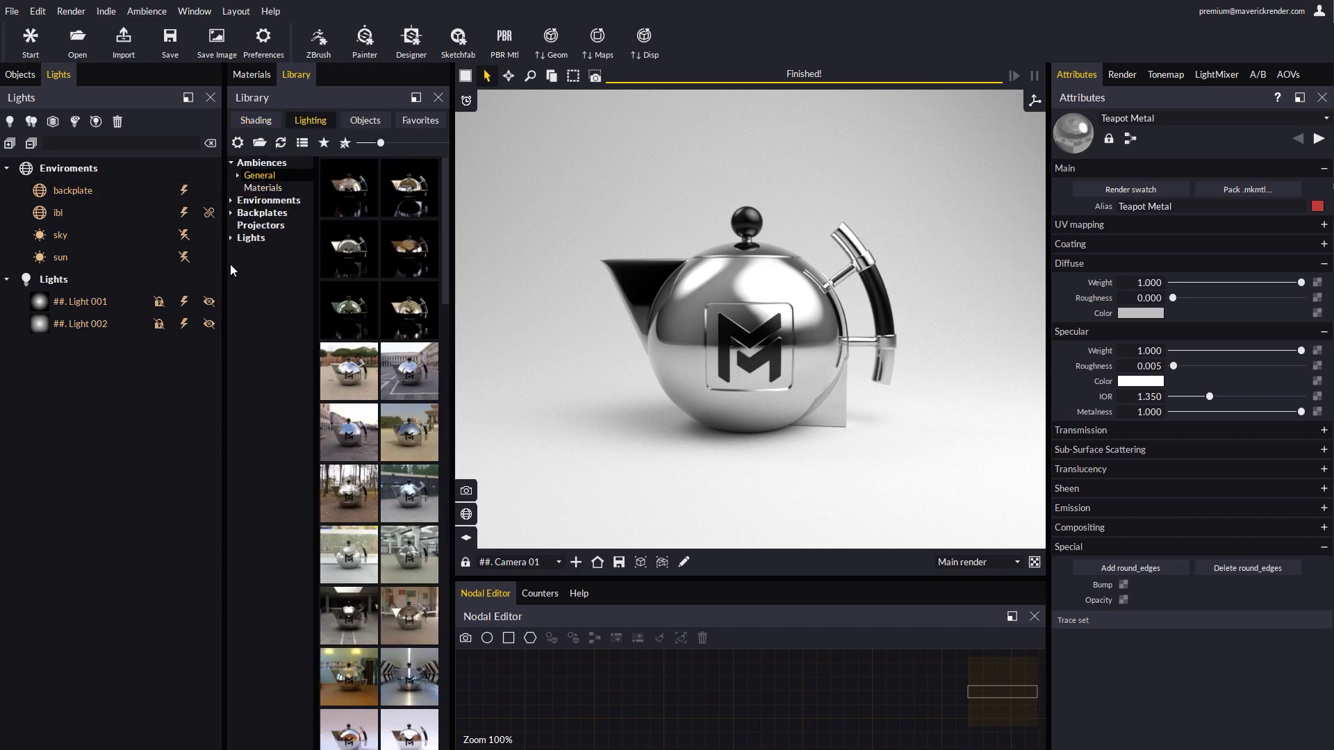
pyautogui.click(233, 238)
pyautogui.click(251, 251)
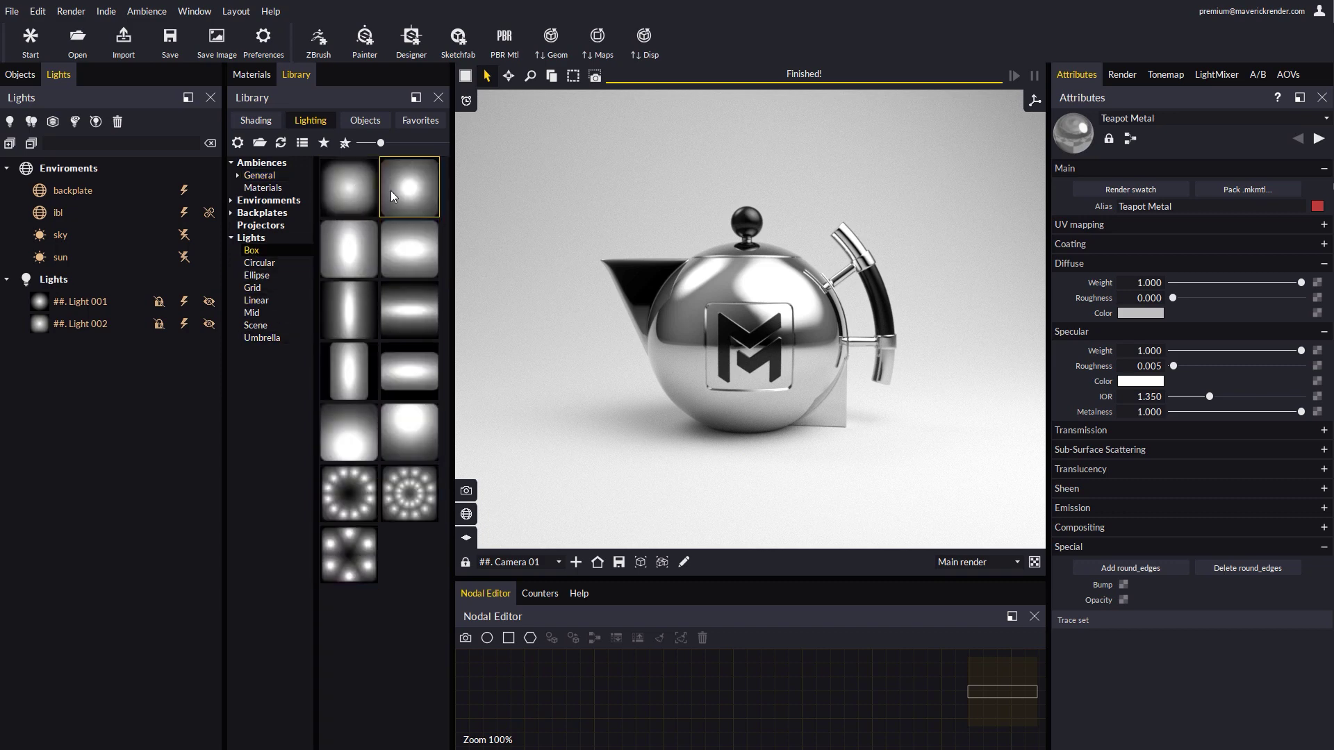
pyautogui.click(262, 264)
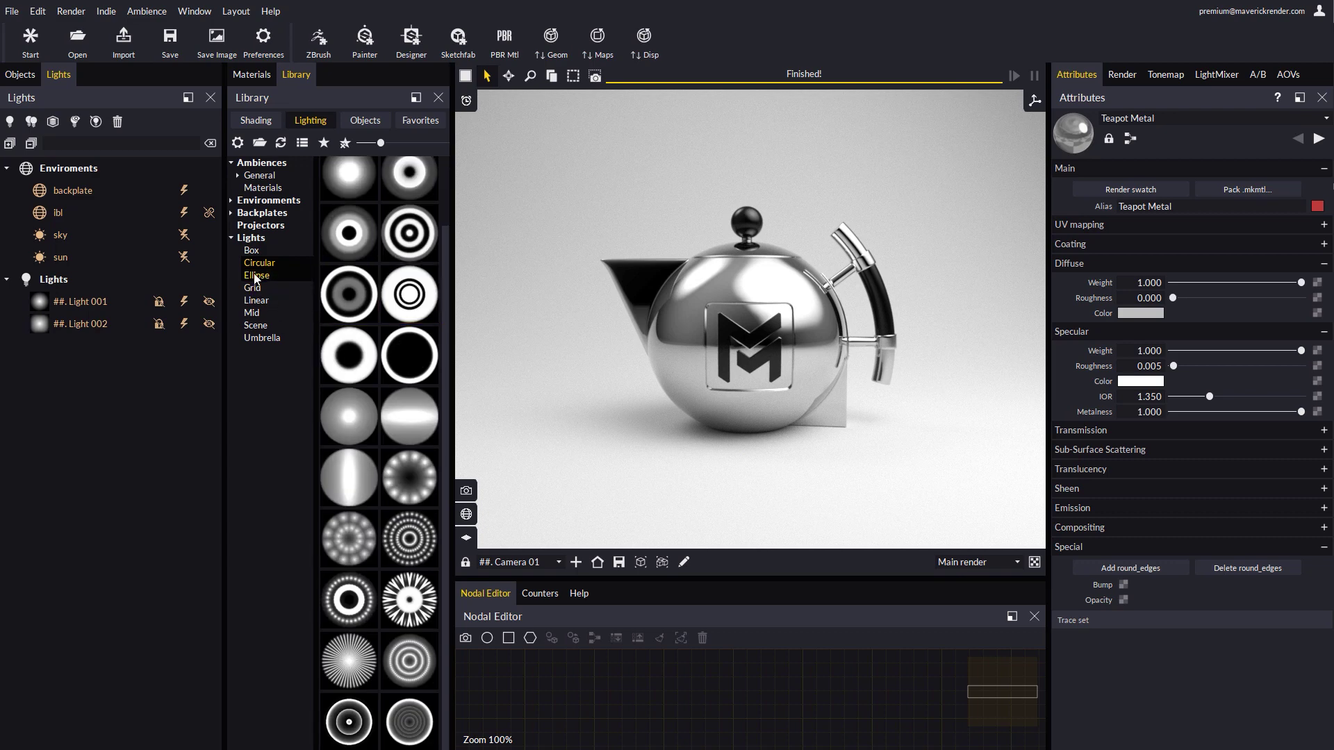
pyautogui.click(257, 275)
pyautogui.click(252, 287)
pyautogui.scroll(-2, 370, 611)
pyautogui.click(255, 300)
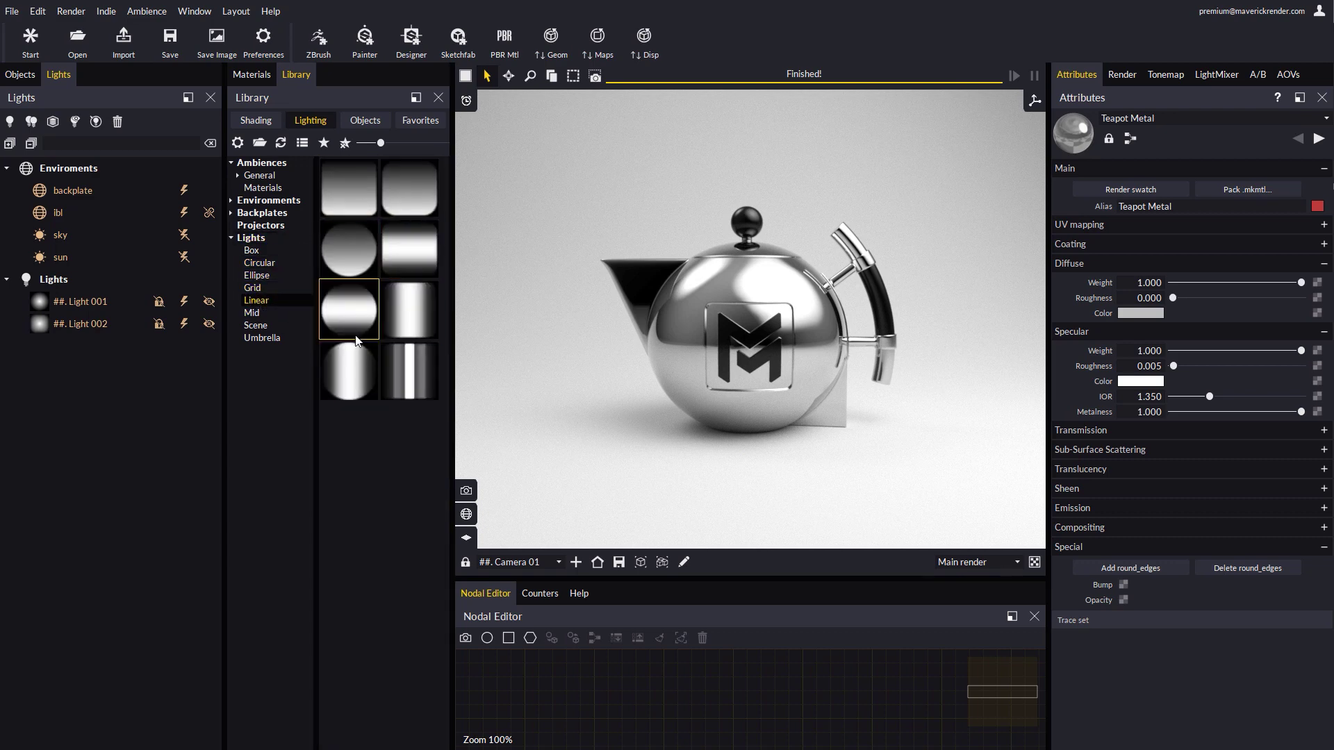
pyautogui.click(252, 313)
pyautogui.click(262, 338)
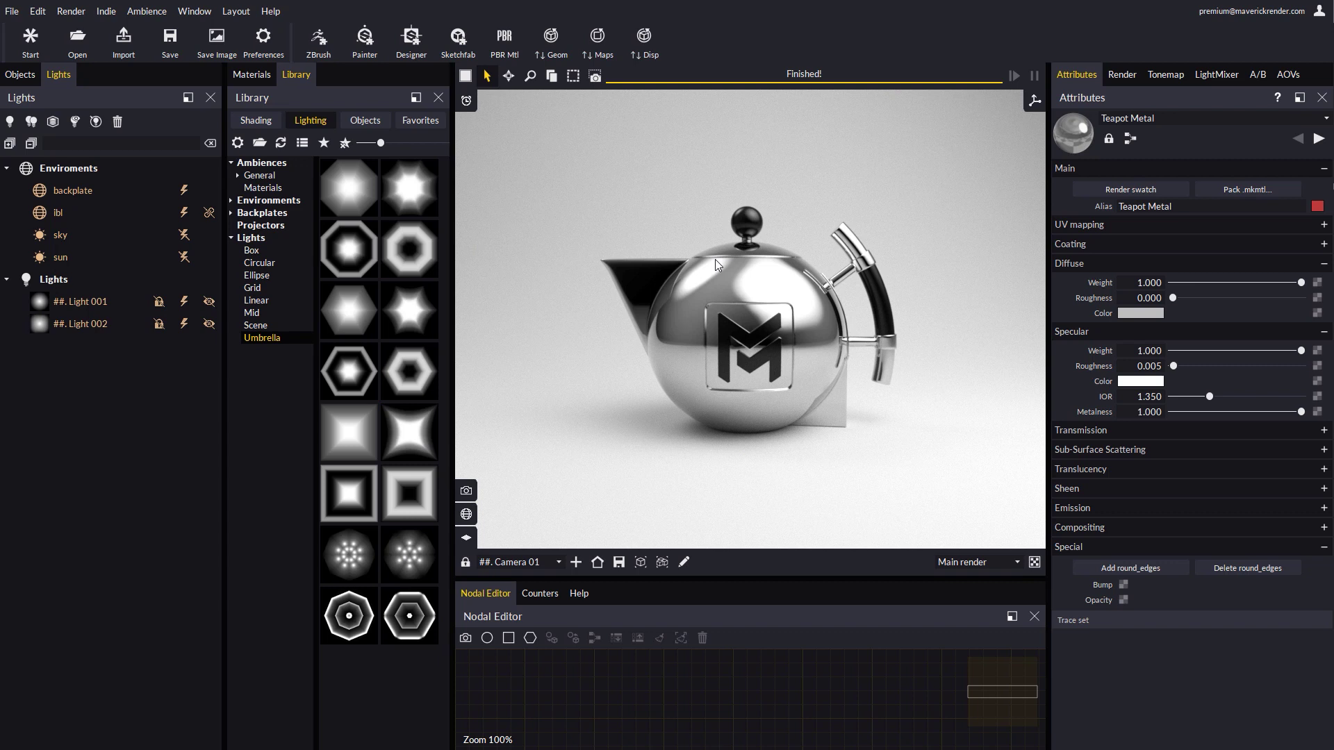
# Switch off the original lights' emission and drag a Box preset into the viewport
pyautogui.click(186, 303)
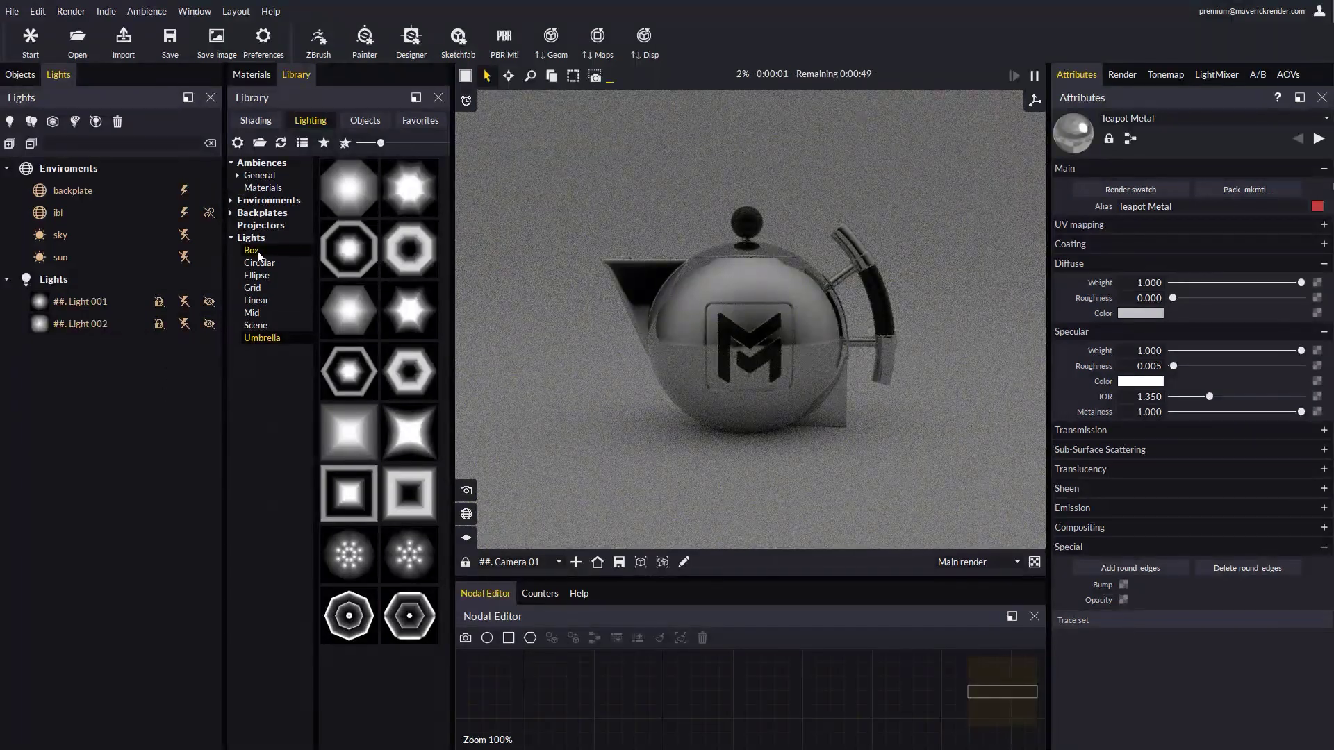
pyautogui.click(255, 252)
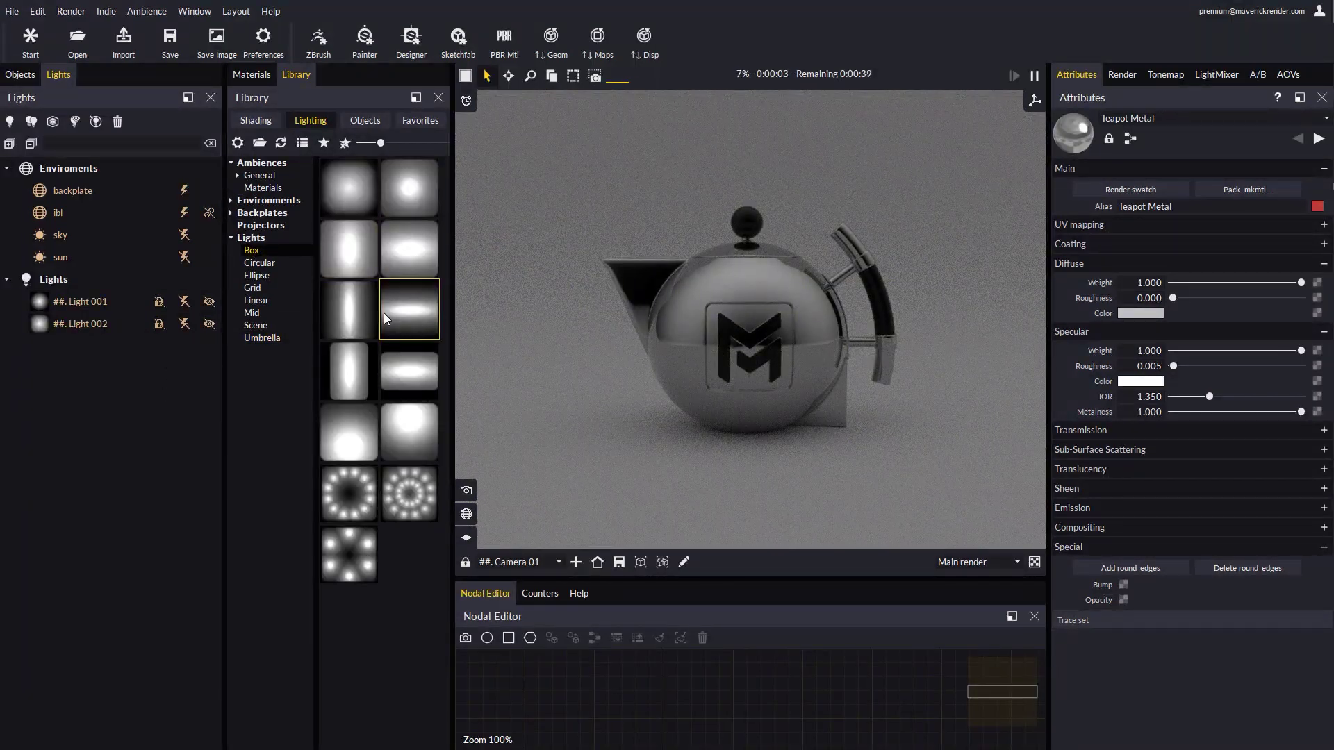
pyautogui.moveTo(346, 445); pyautogui.dragTo(677, 319)
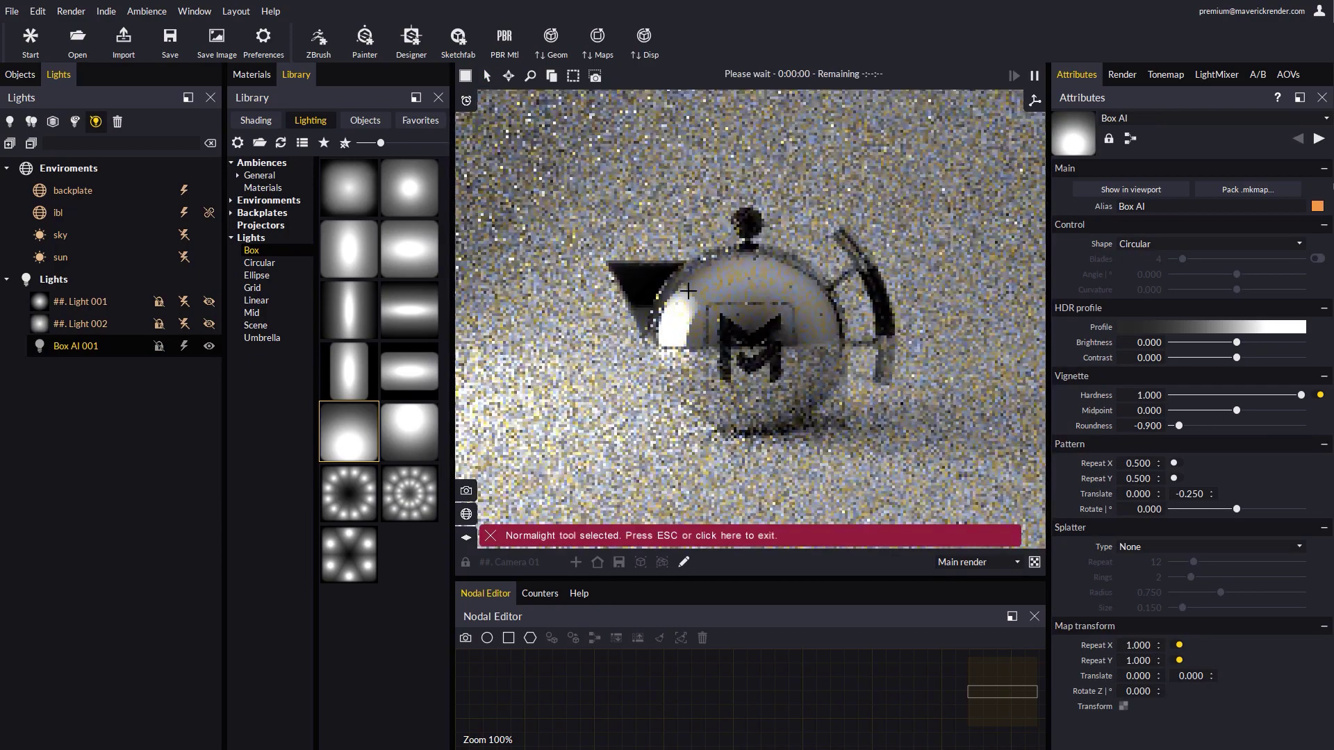
# Place the Box AI 001 highlight on the teapot's upper right
pyautogui.moveTo(778, 306); pyautogui.dragTo(814, 316)
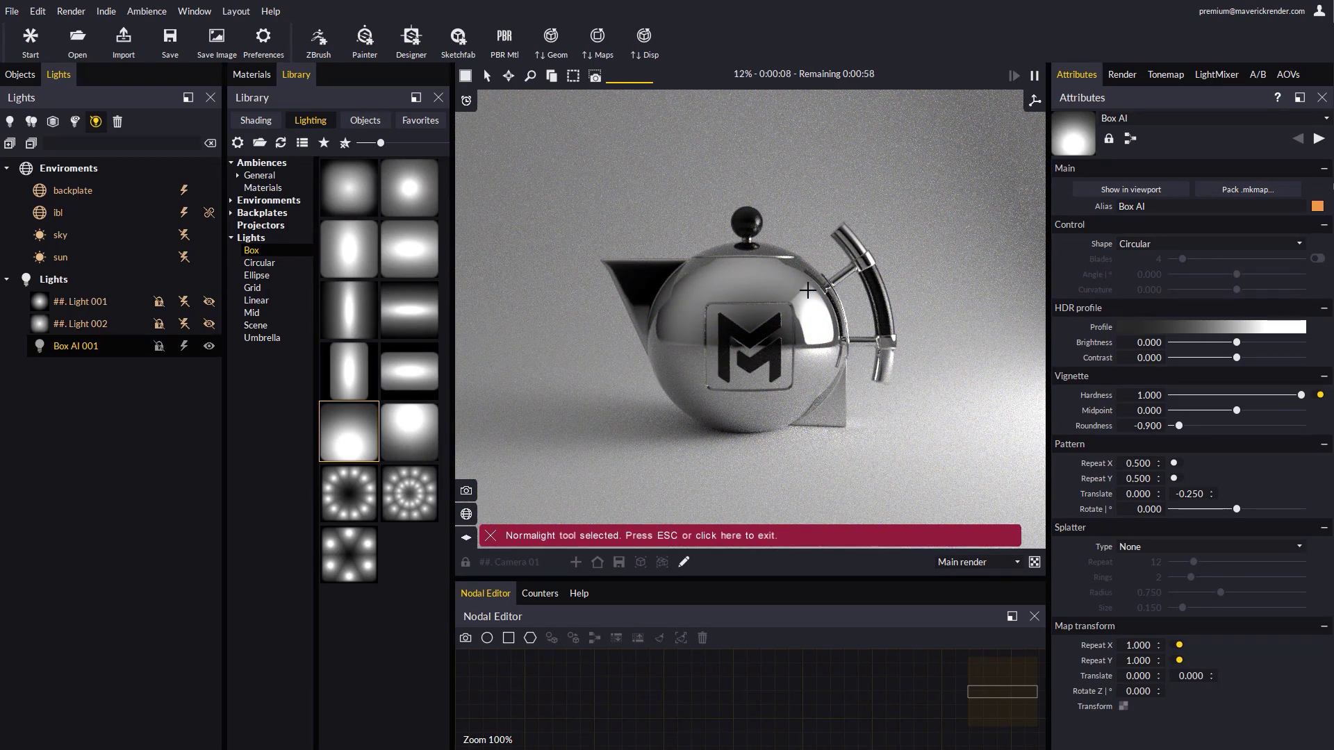
pyautogui.click(808, 290)
pyautogui.moveTo(808, 290)
pyautogui.mouseDown()
pyautogui.moveTo(789, 306)
pyautogui.moveTo(811, 297)
pyautogui.mouseUp()
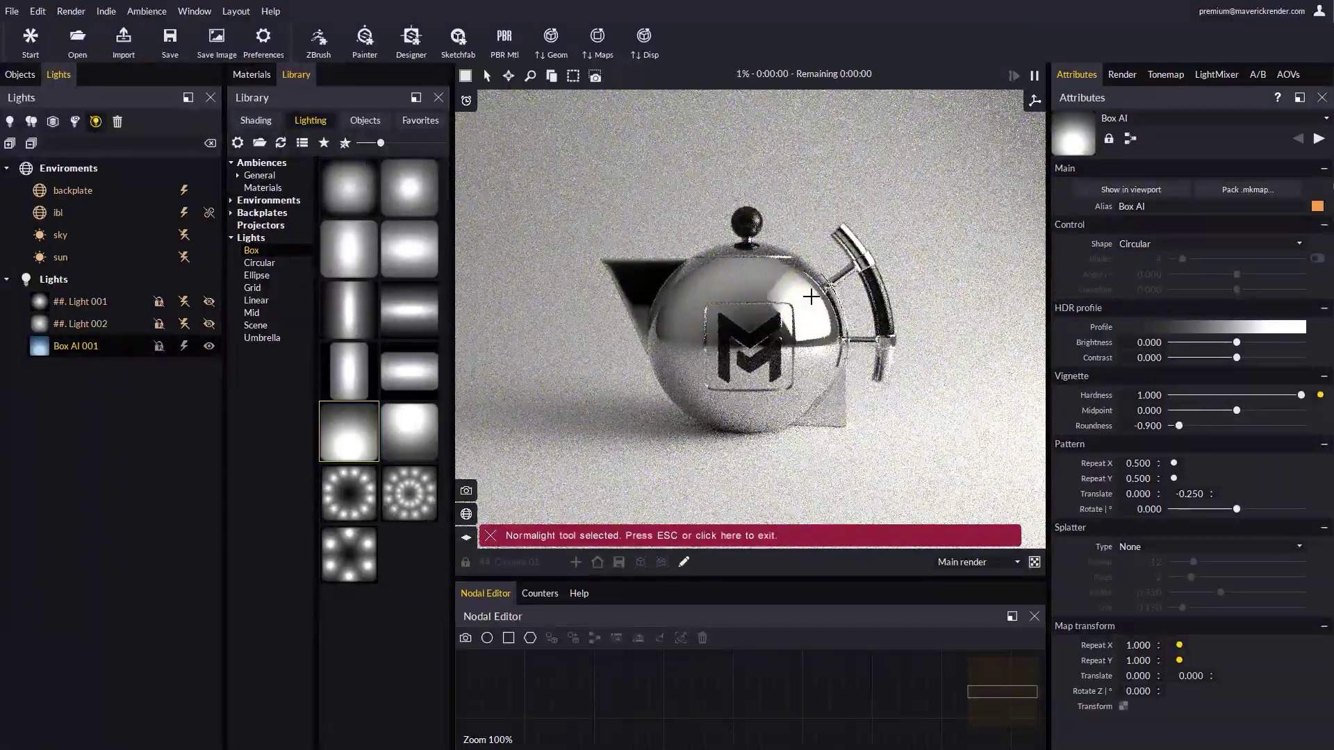
pyautogui.click(811, 297)
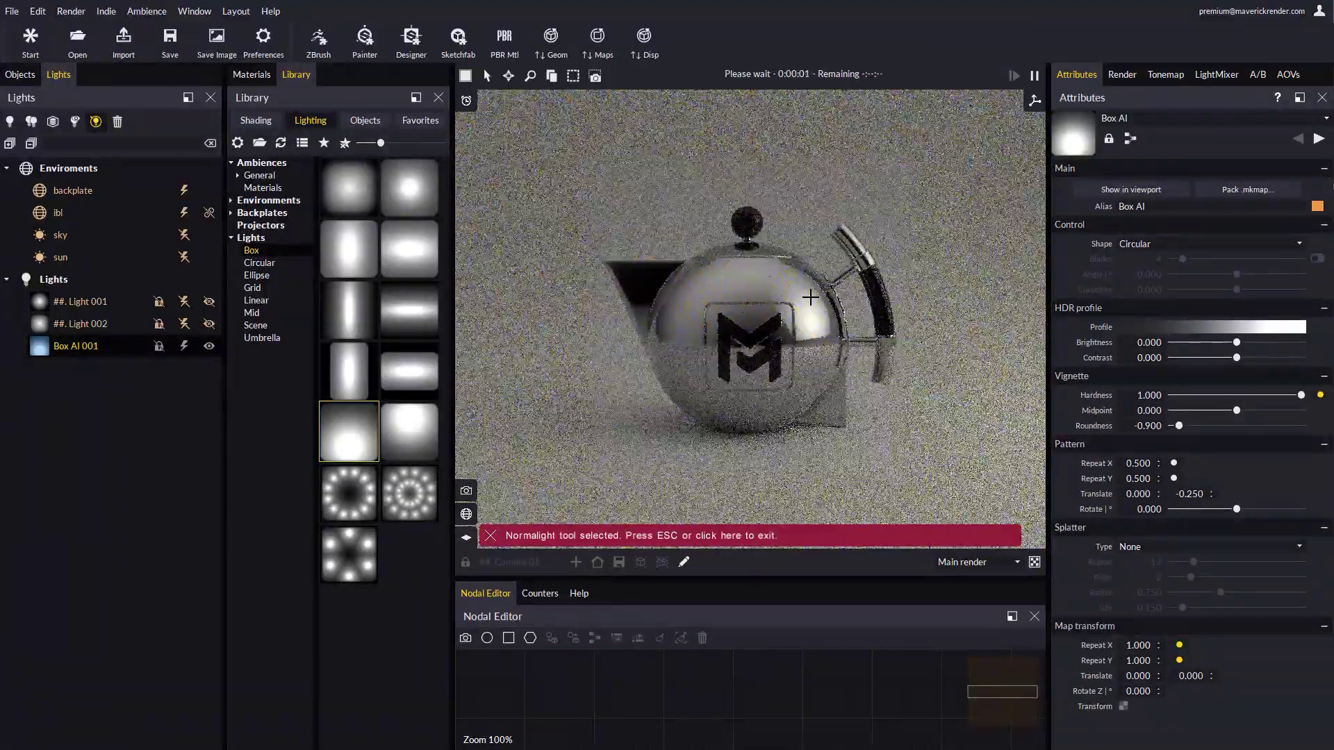
pyautogui.click(811, 298)
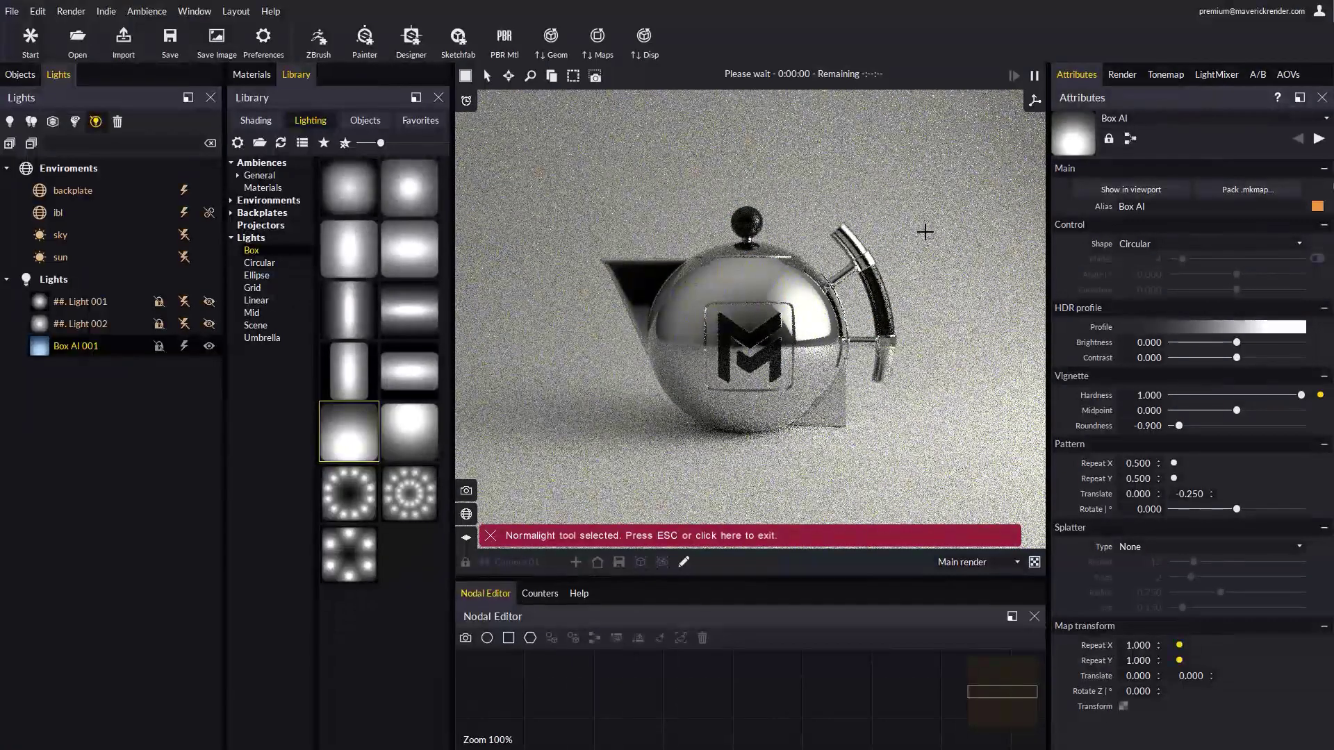
# Drag a Circular AK preset and an Umbrella AB preset onto the teapot
pyautogui.click(259, 263)
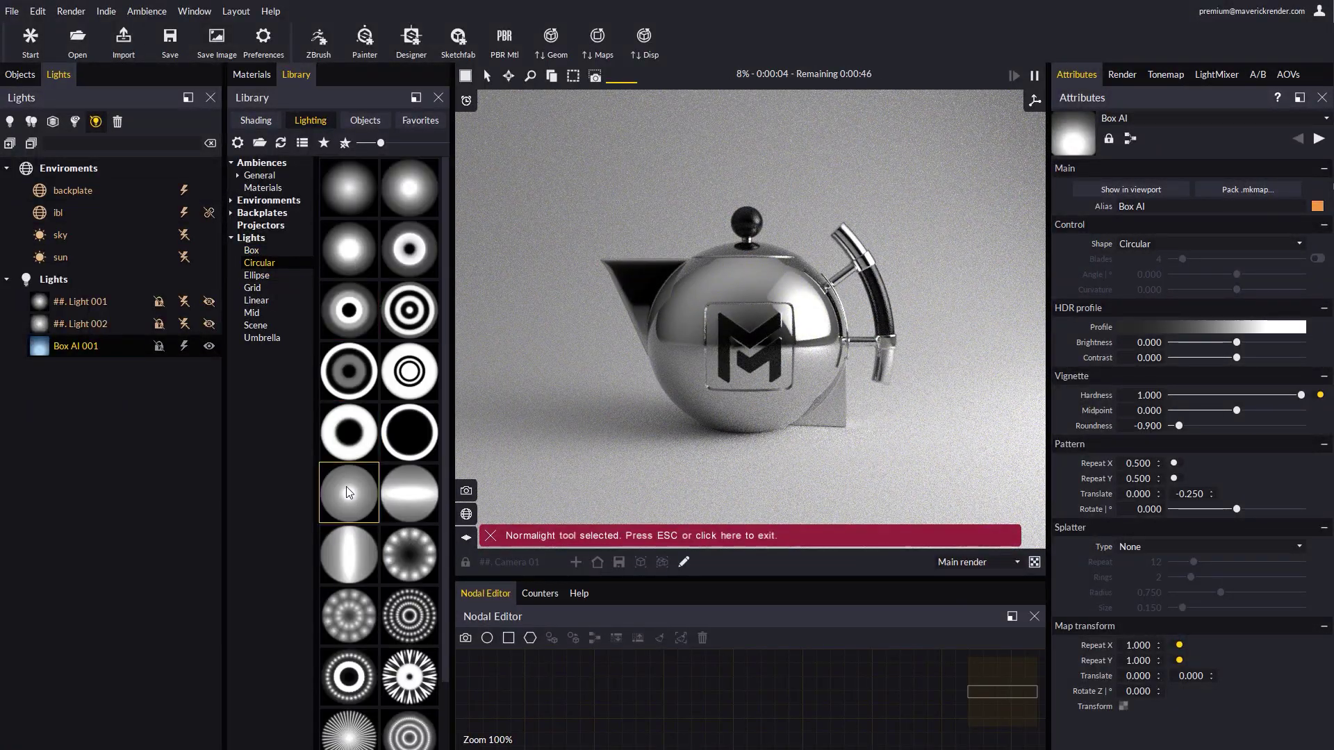
pyautogui.moveTo(350, 492); pyautogui.dragTo(681, 313)
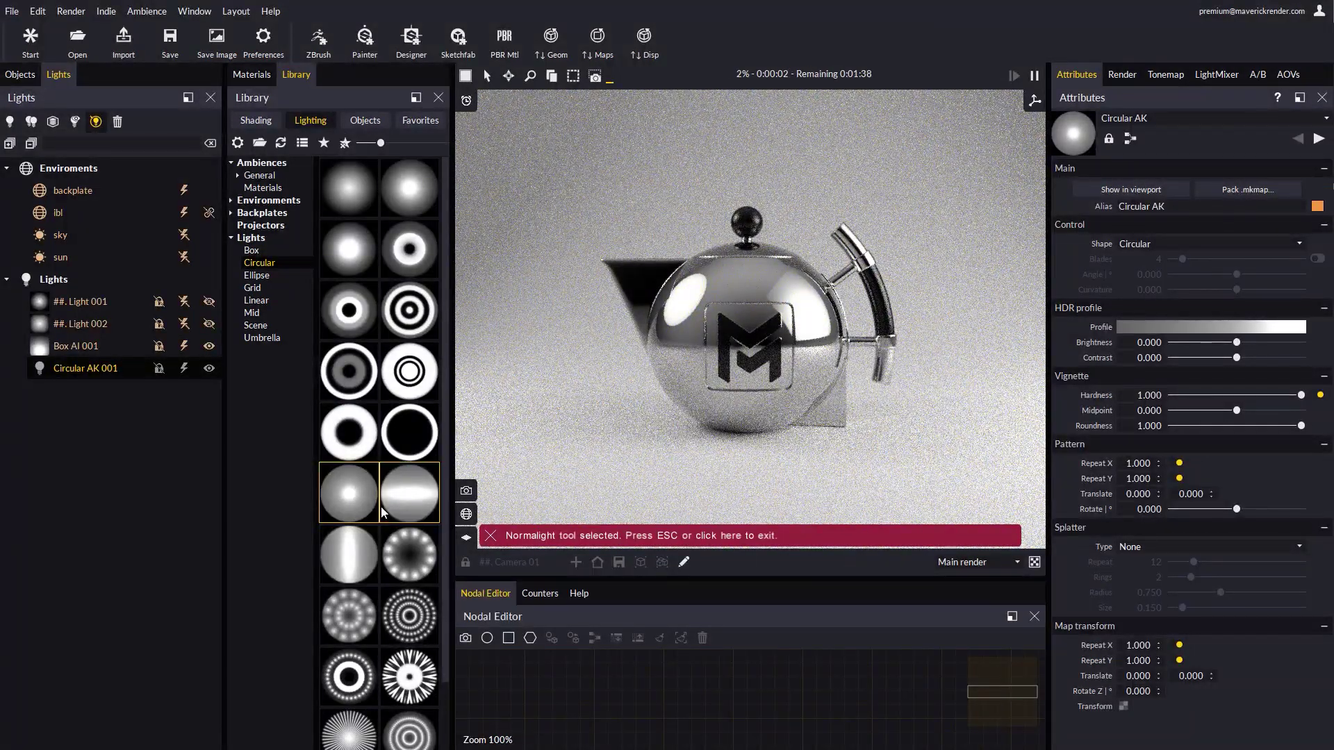
pyautogui.click(259, 339)
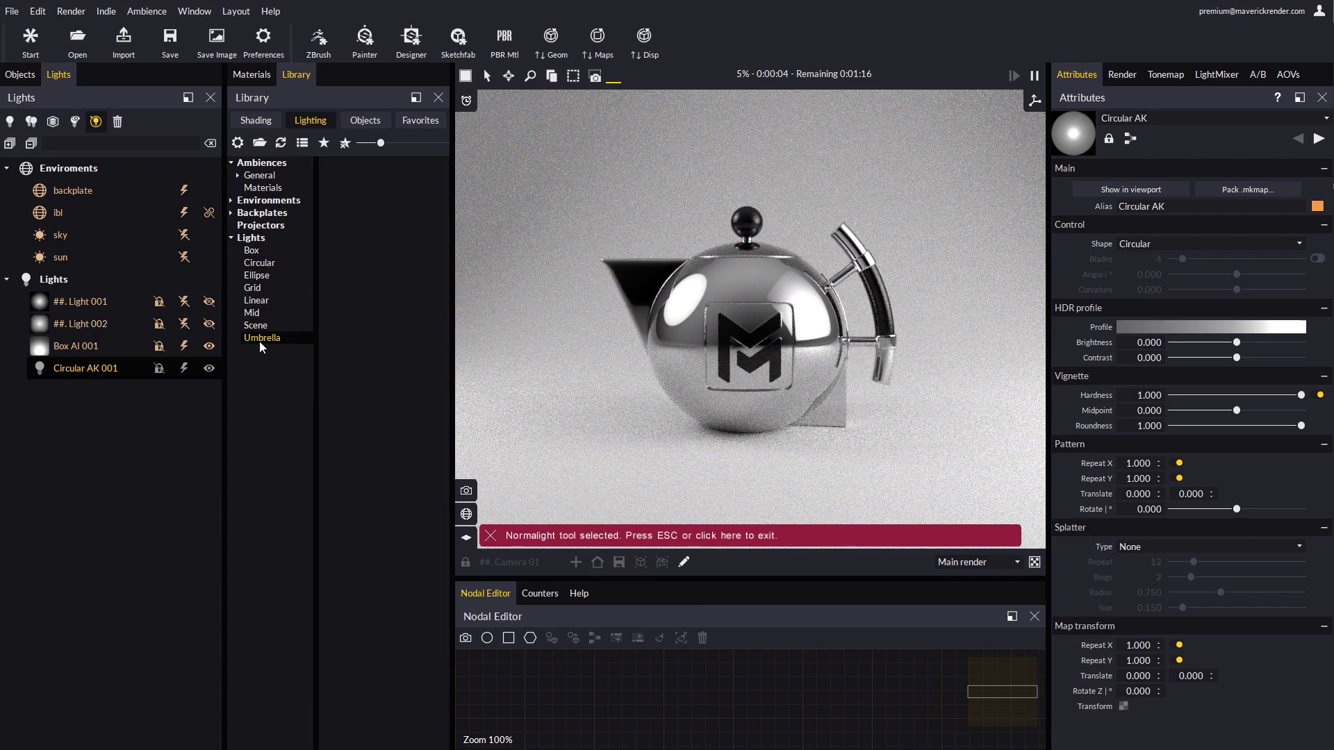
pyautogui.moveTo(409, 185); pyautogui.dragTo(731, 277)
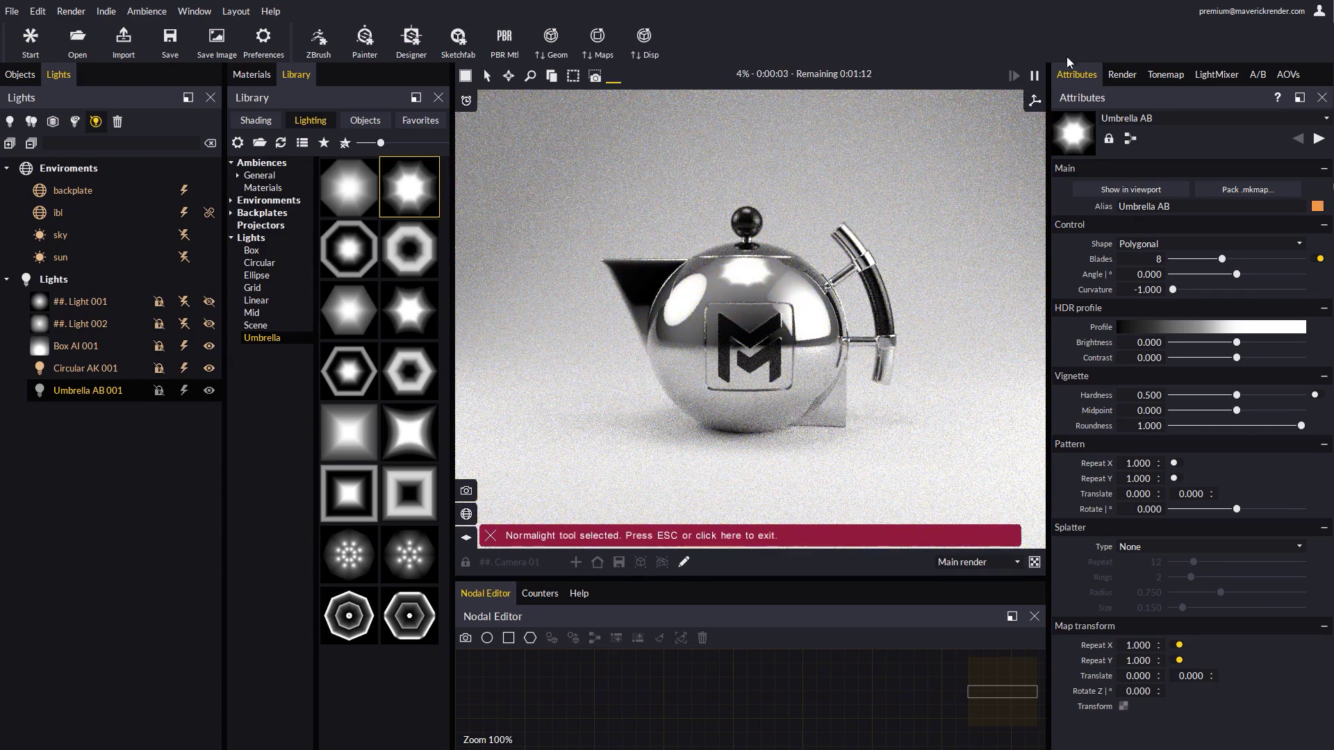
# Lower the Tonemap exposure to 5.670, then reset it to 8.000
pyautogui.click(1157, 73)
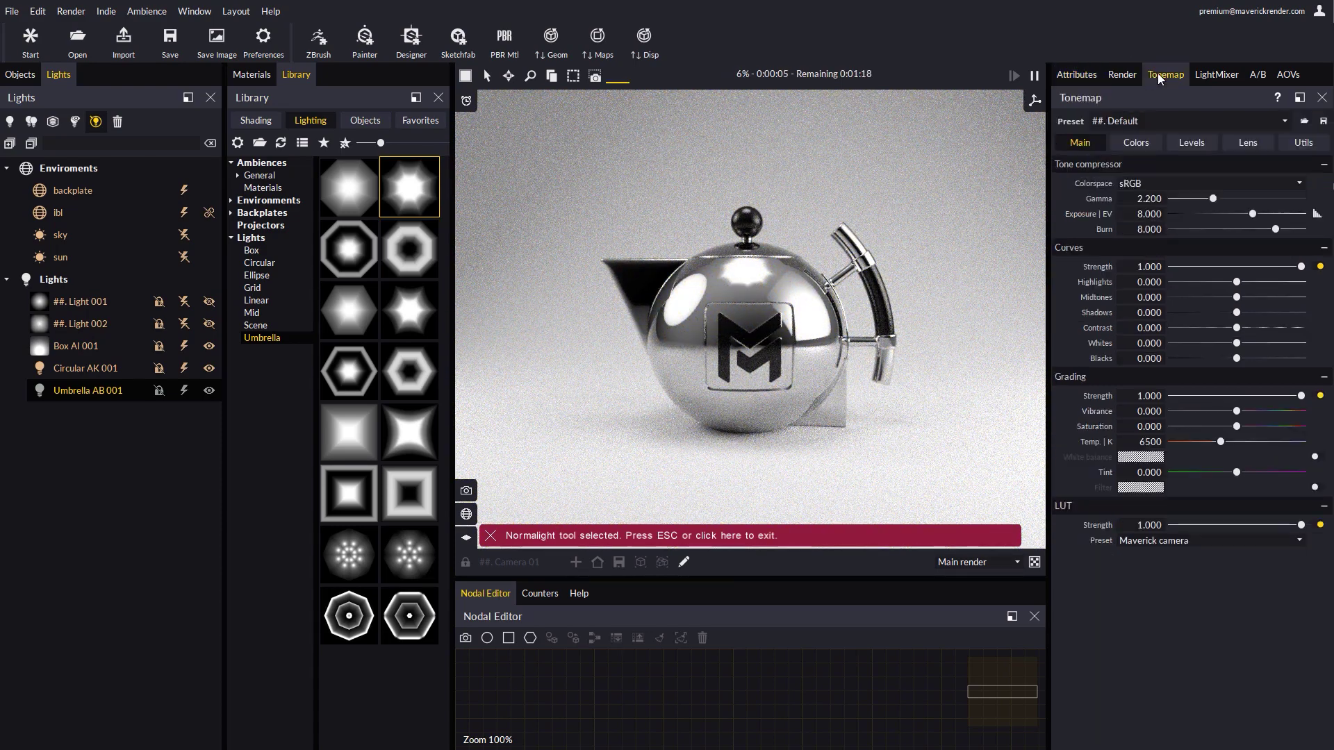
pyautogui.moveTo(1254, 214)
pyautogui.mouseDown()
pyautogui.moveTo(1226, 224)
pyautogui.moveTo(1248, 221)
pyautogui.mouseUp()
pyautogui.doubleClick(1247, 213)
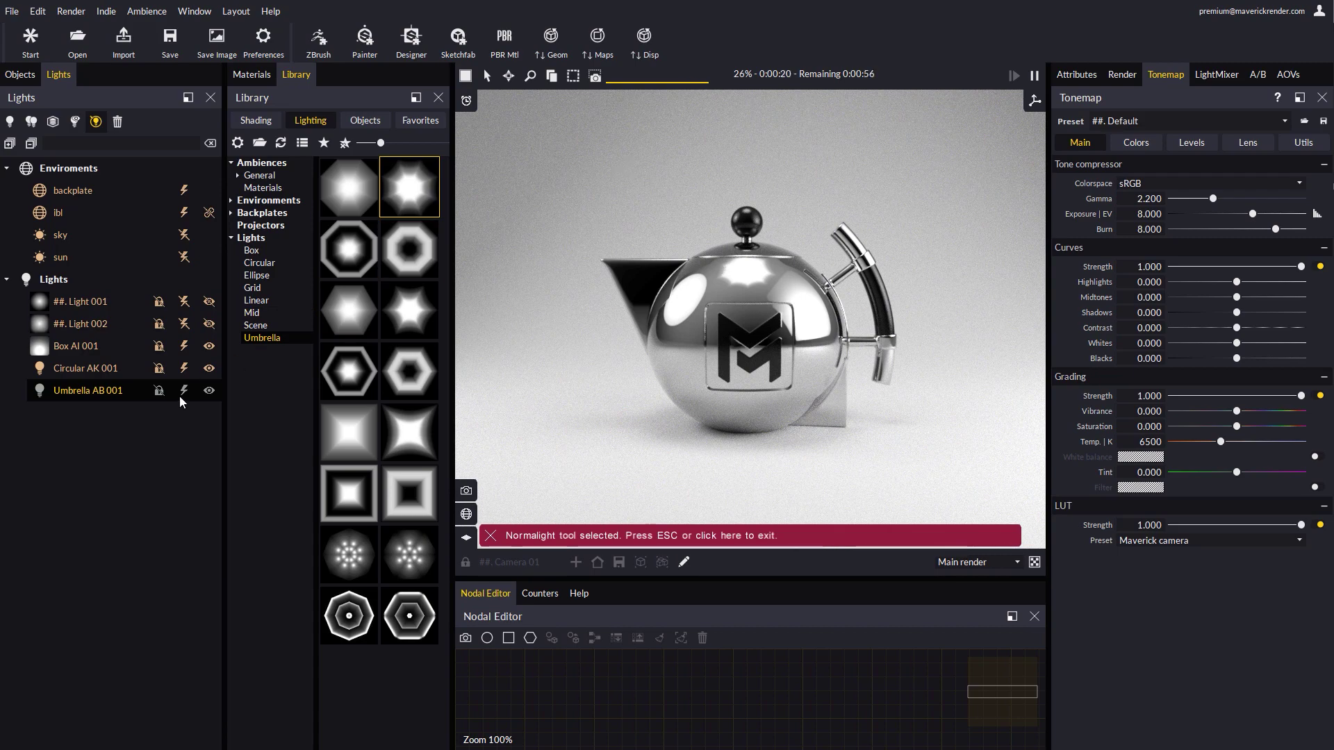
# Switch off emission on Box AI 001, Circular AK 001 and Umbrella AB 001
pyautogui.click(184, 346)
pyautogui.click(184, 368)
pyautogui.click(182, 390)
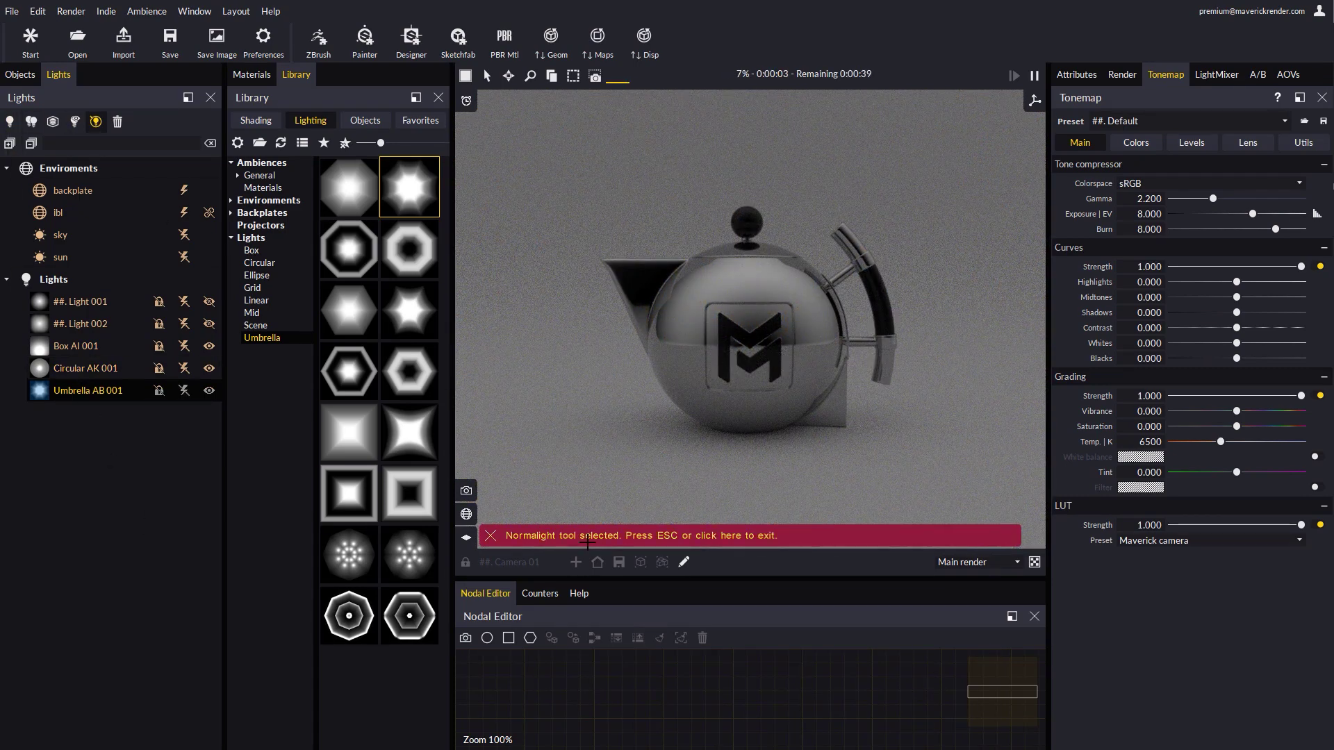
# Create a gradient light, place its highlight on the teapot's right side and enlarge it to 115.344 cm
pyautogui.press('Escape')
pyautogui.click(10, 122)
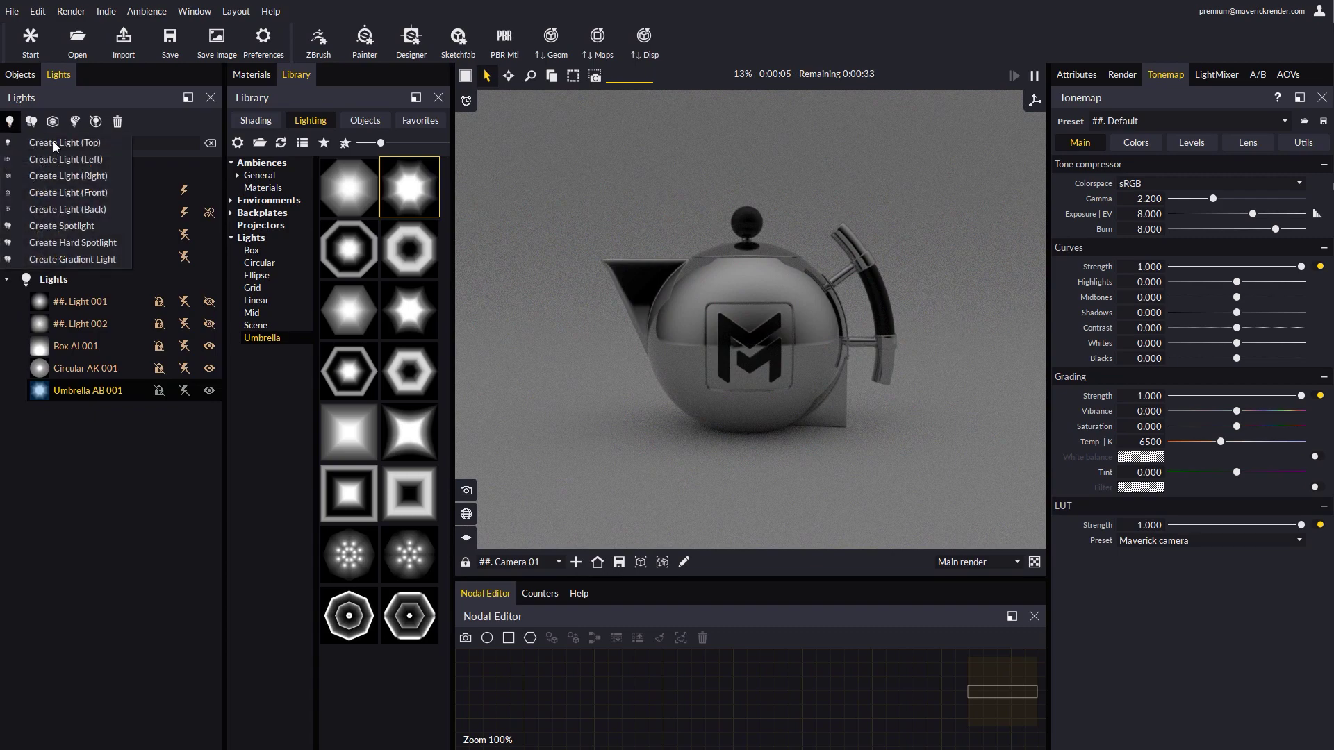
pyautogui.click(73, 259)
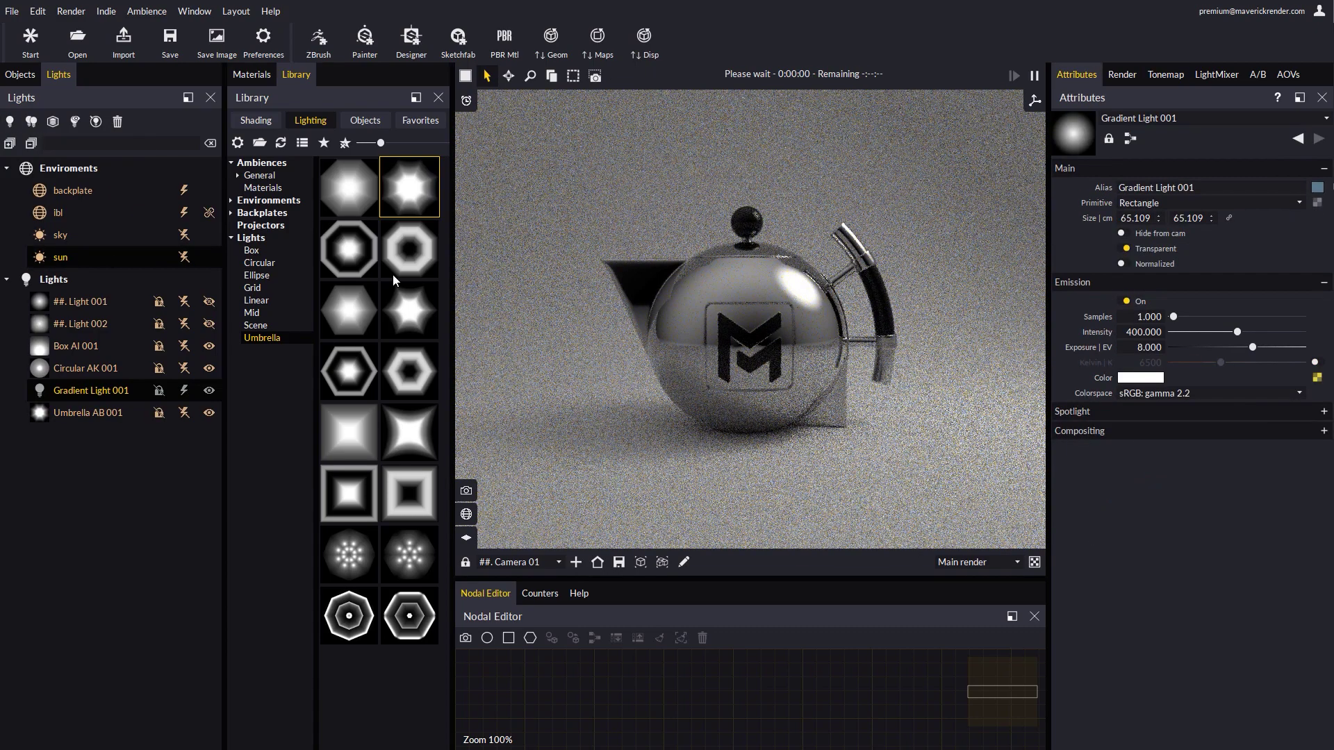
pyautogui.click(96, 122)
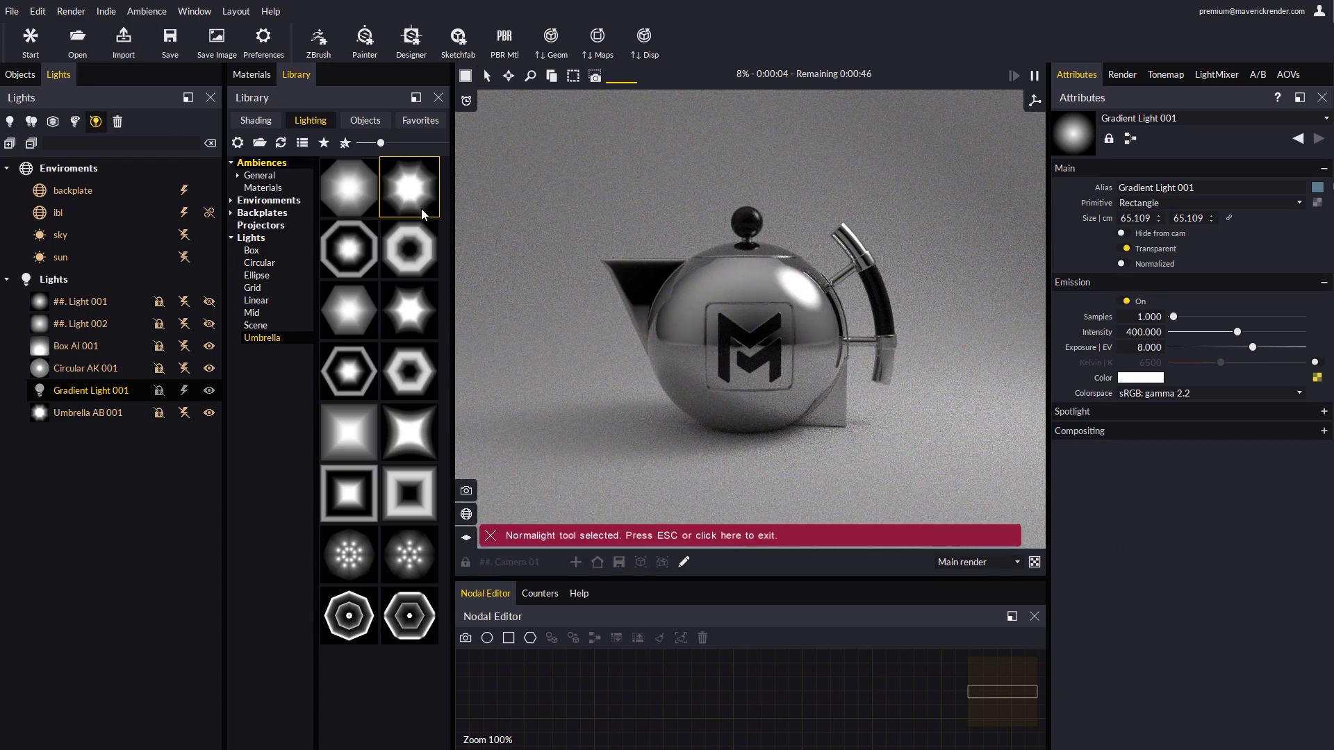
pyautogui.click(769, 273)
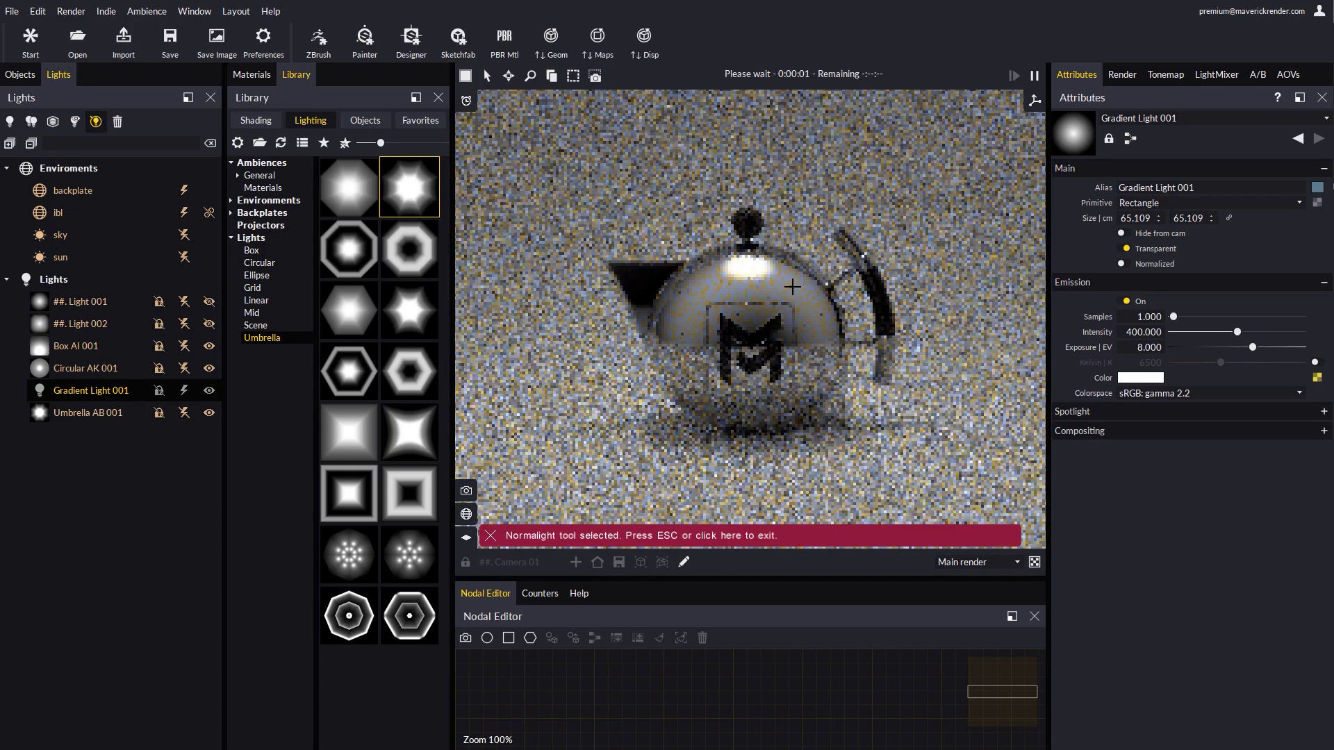
pyautogui.click(811, 300)
pyautogui.scroll(5, 812, 302)
# Nudge the gradient light's highlight and set its map shape to Linear
pyautogui.click(798, 299)
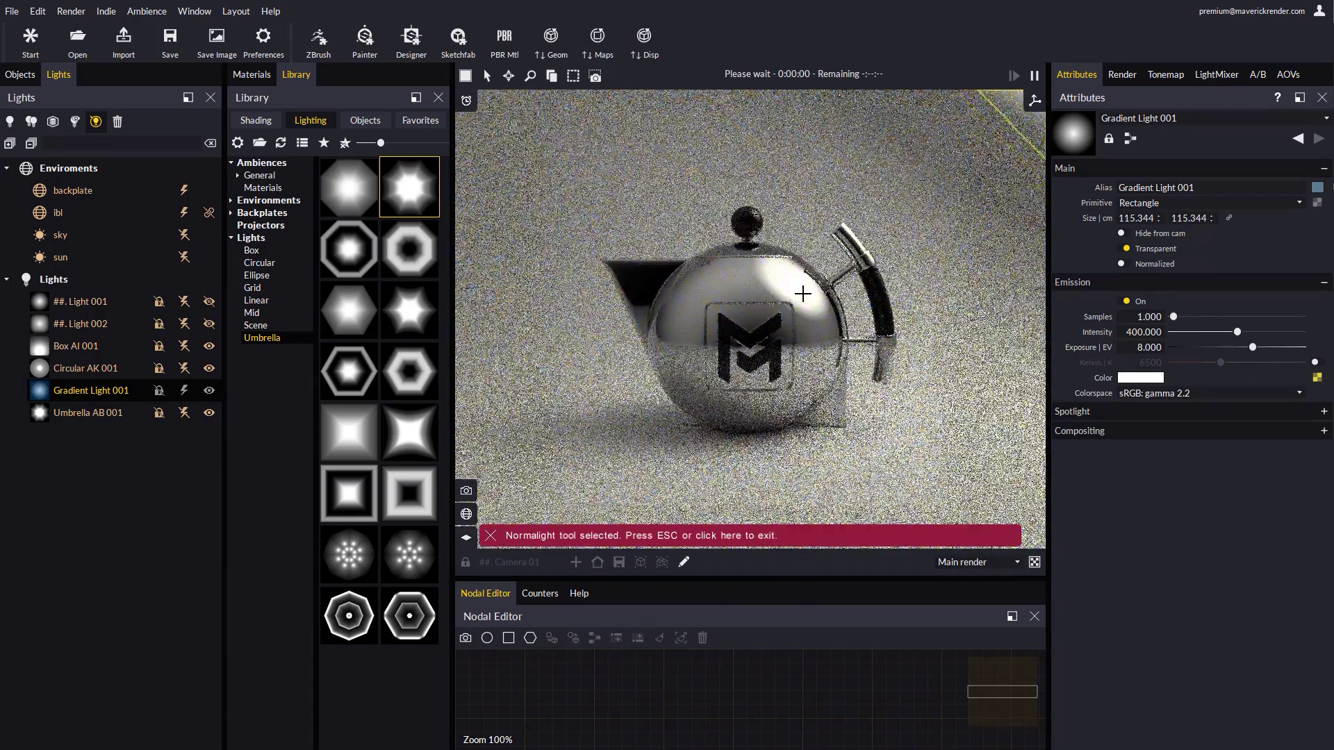
pyautogui.click(797, 305)
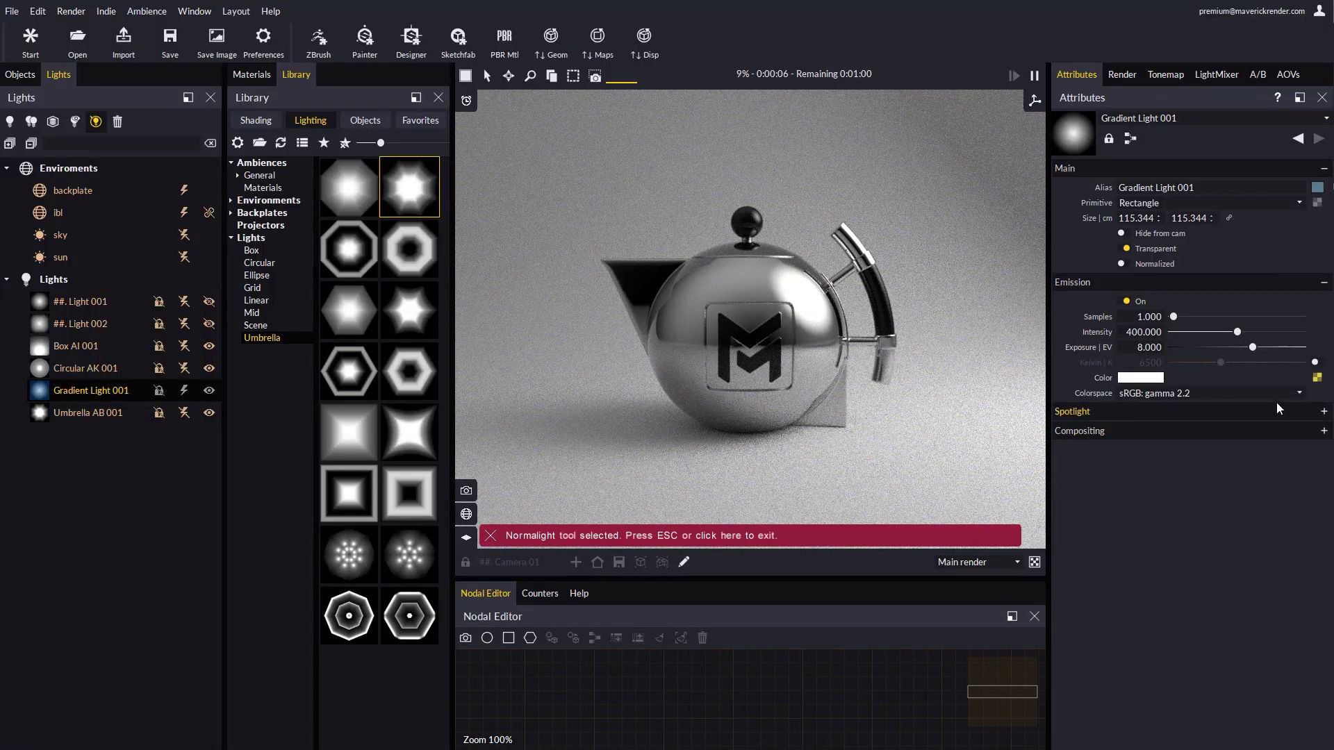
pyautogui.click(1317, 379)
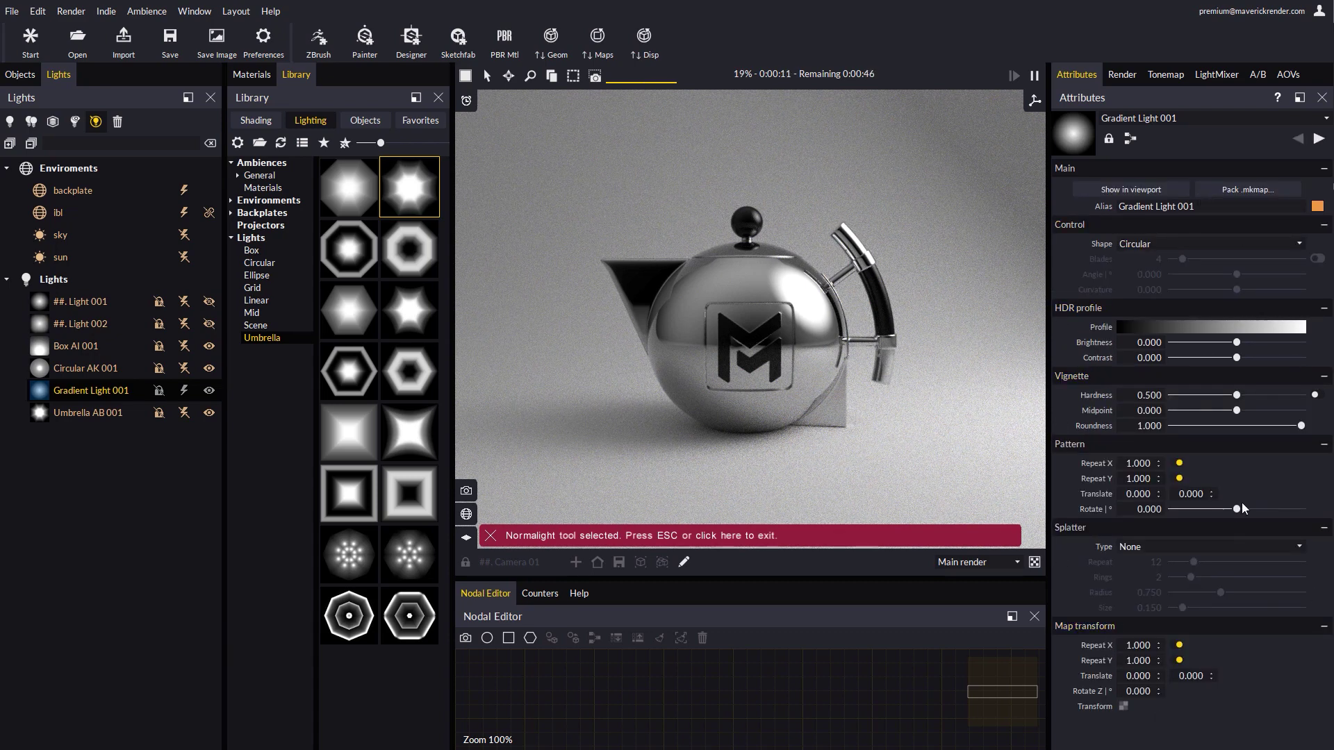
pyautogui.click(1068, 135)
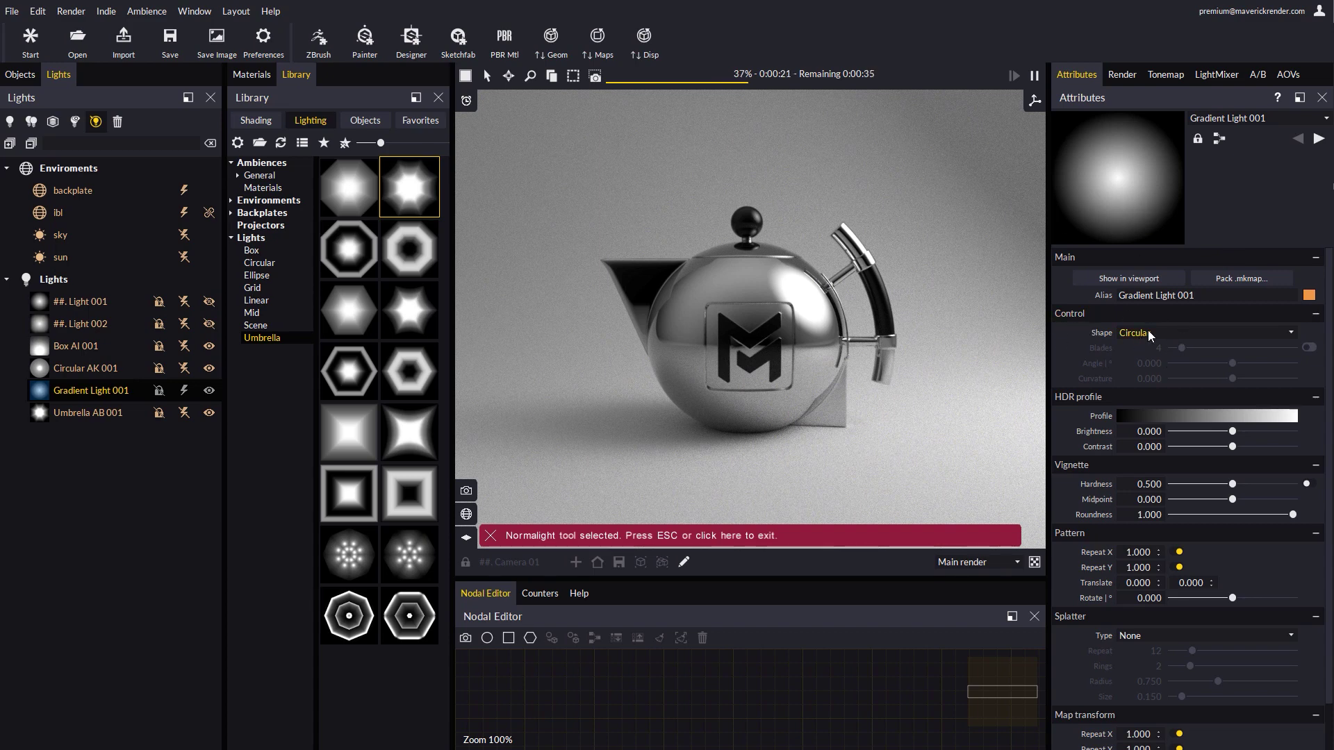
pyautogui.click(1178, 334)
pyautogui.click(1144, 345)
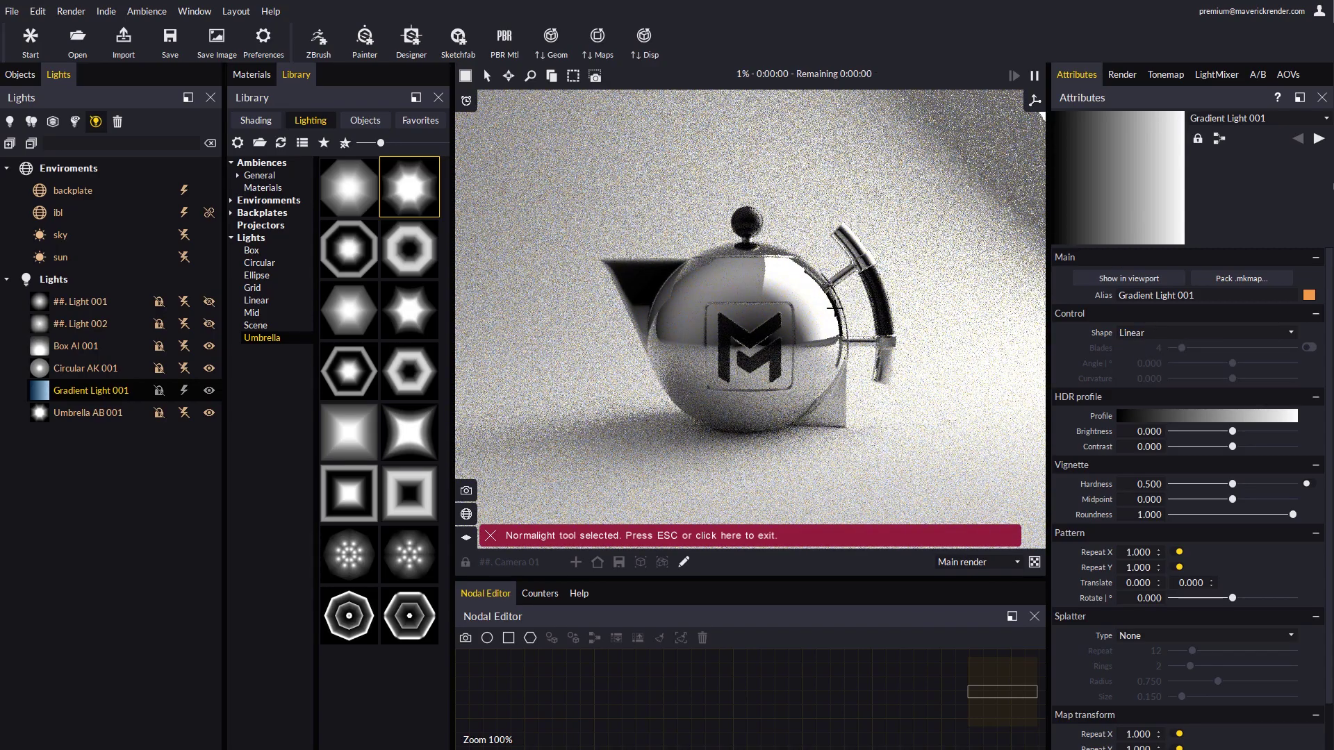
pyautogui.click(797, 298)
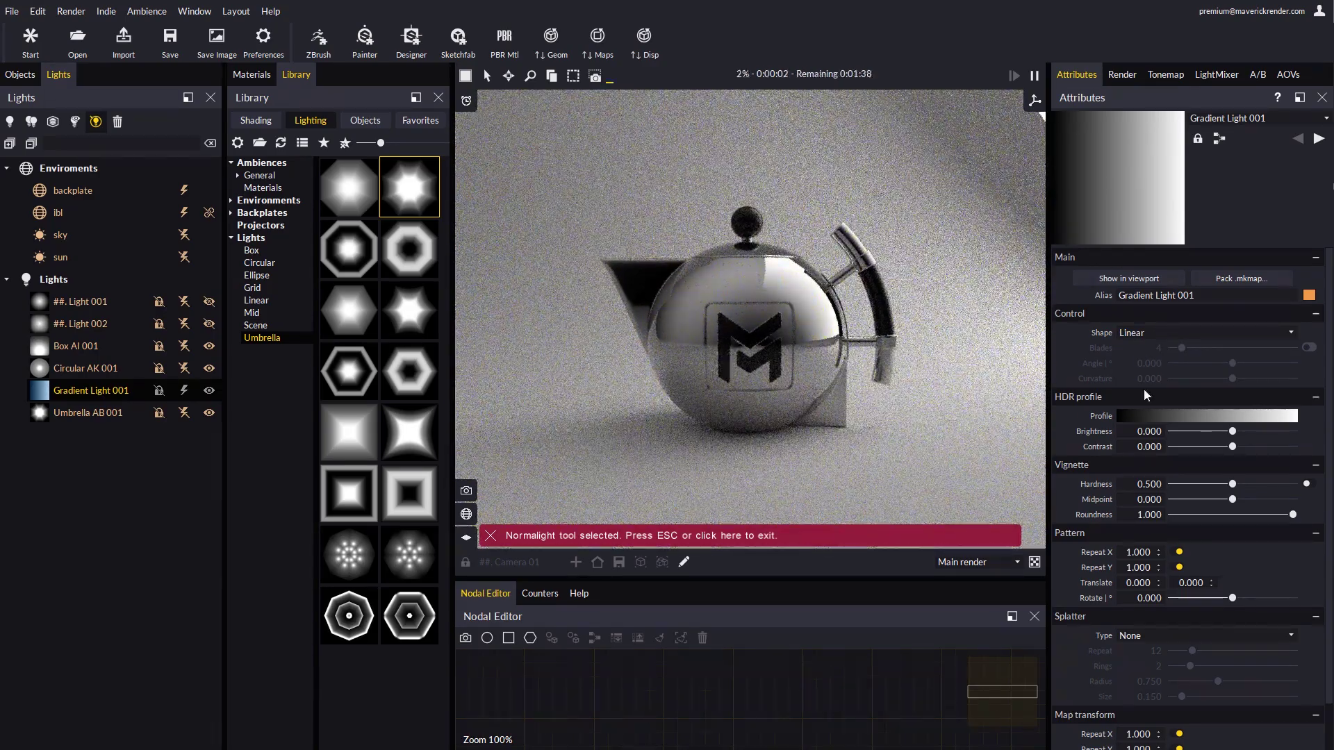
# Change the shape to Linear (mirror), then Polygonal with 8 blades and curvature -1.000
pyautogui.click(1150, 333)
pyautogui.click(1149, 357)
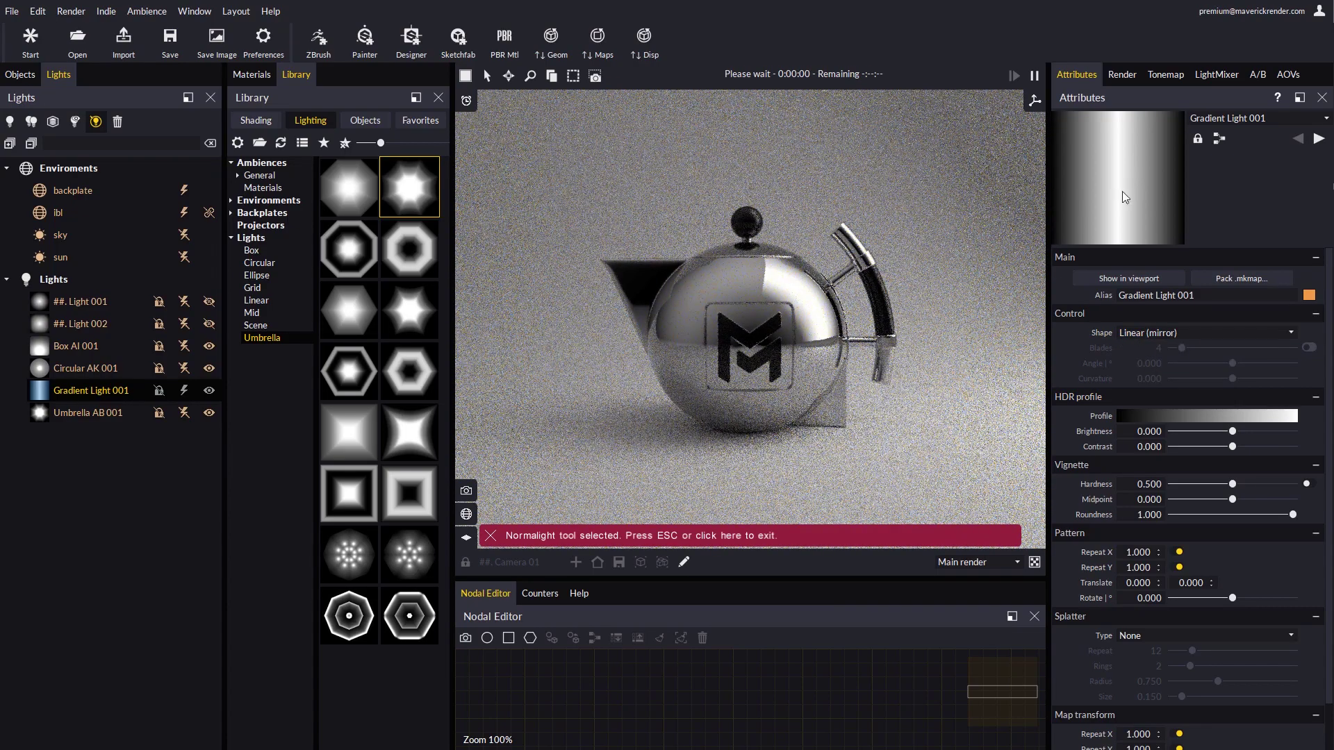
pyautogui.click(1160, 332)
pyautogui.click(1145, 375)
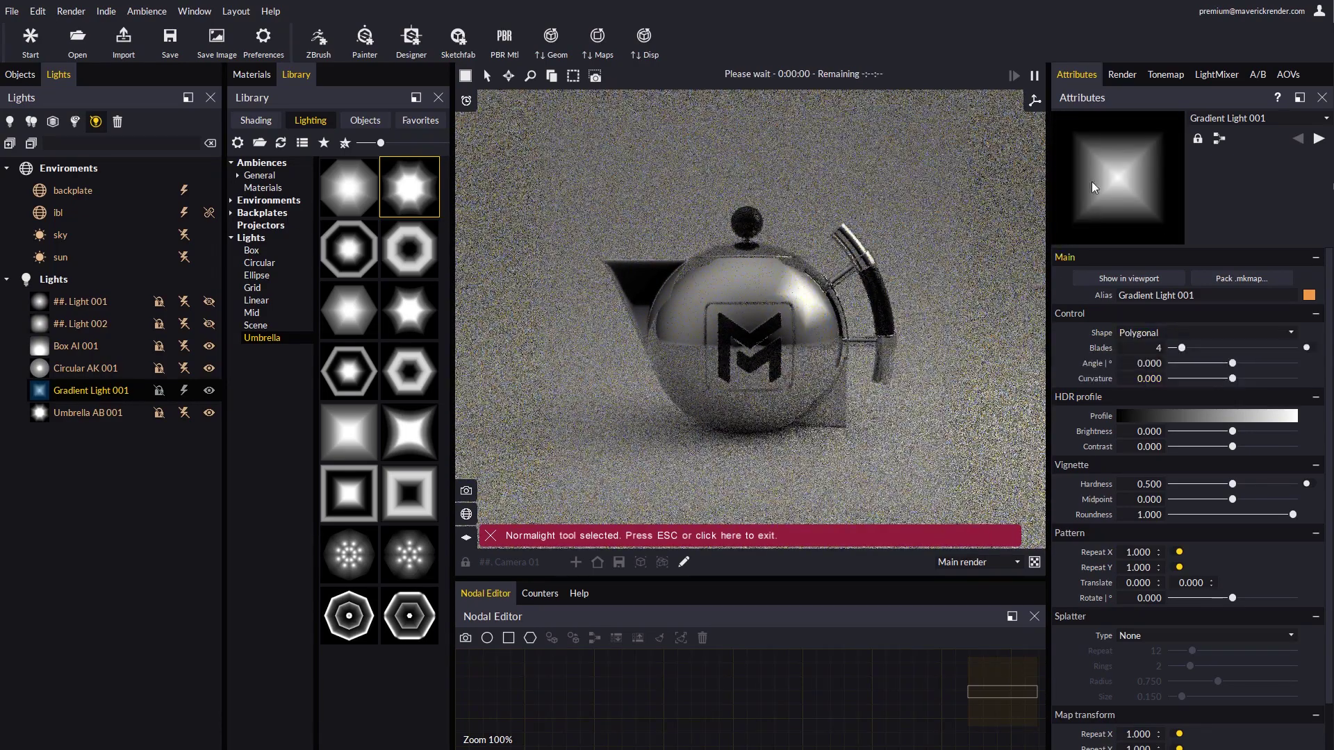
pyautogui.moveTo(1181, 348); pyautogui.dragTo(1223, 350)
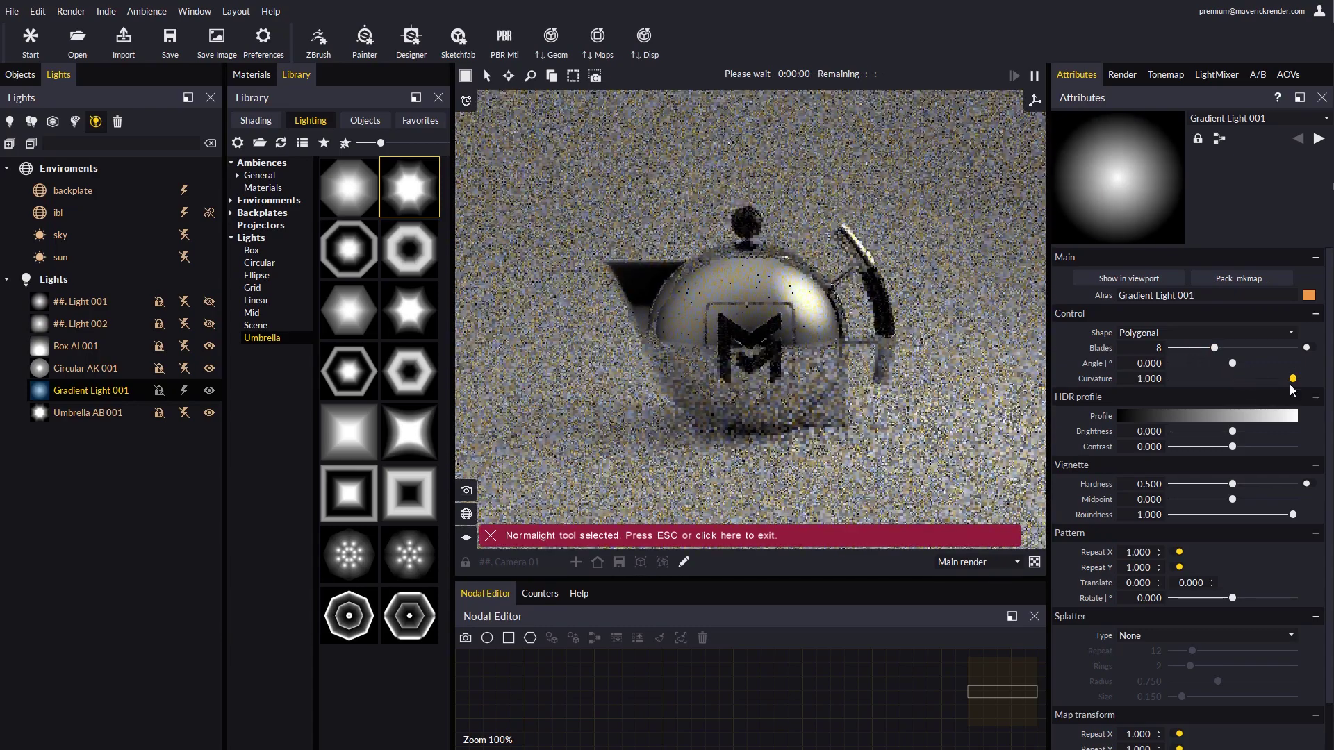
pyautogui.moveTo(1271, 381); pyautogui.dragTo(1159, 381)
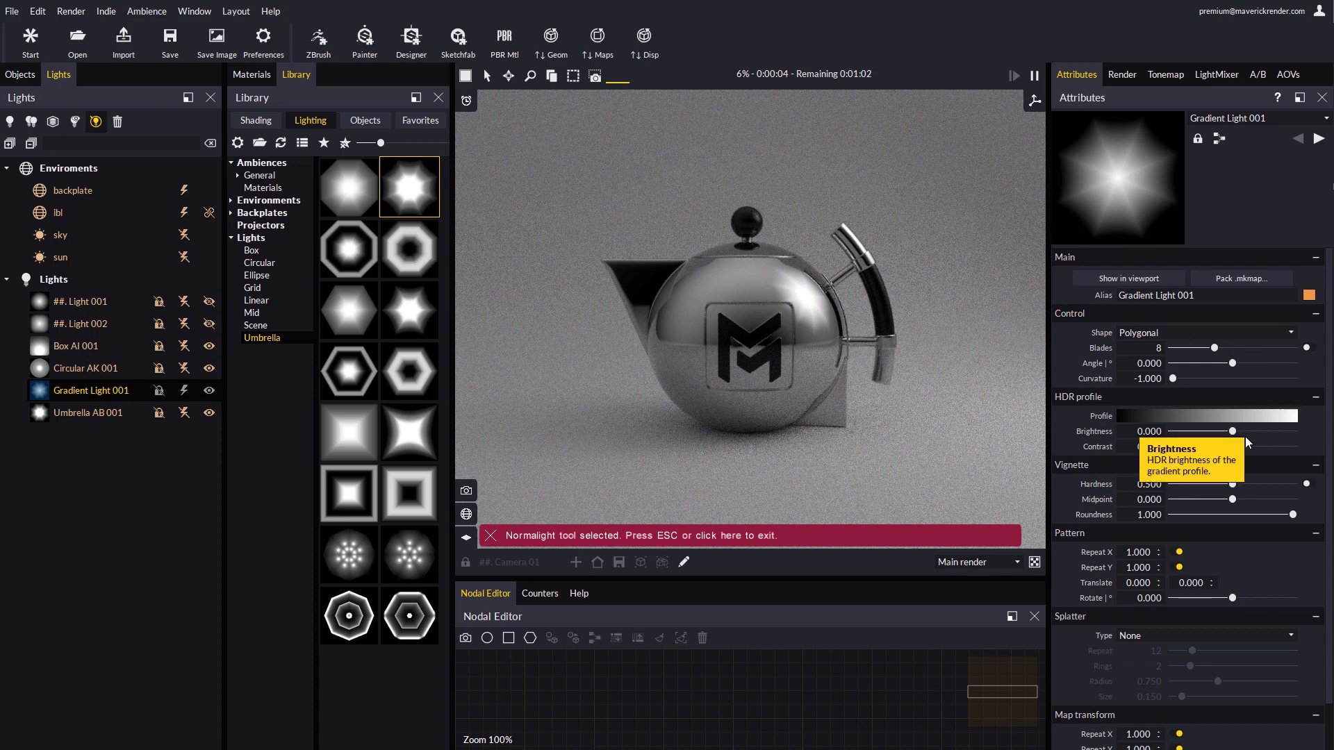
pyautogui.click(1165, 417)
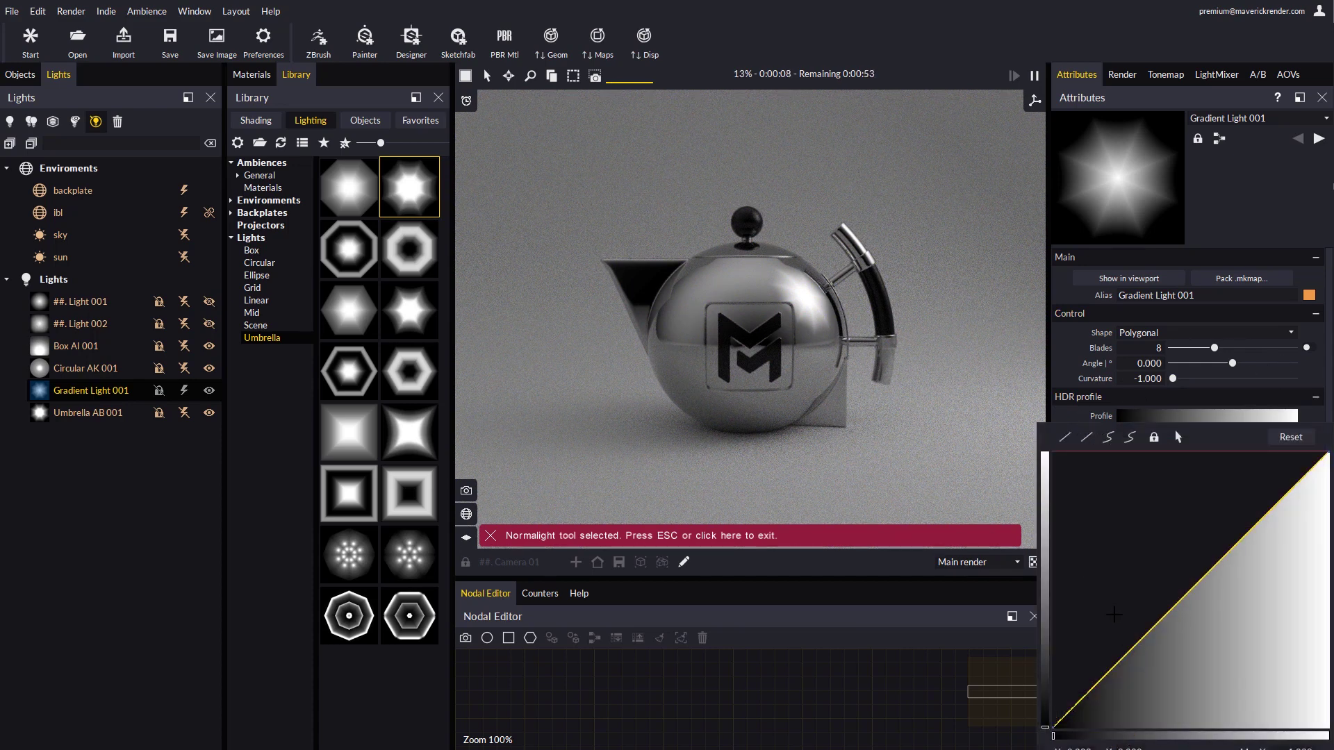
# Reshape the HDR profile curve into alternating bright and dark bands and close the editor
pyautogui.moveTo(1292, 490)
pyautogui.mouseDown()
pyautogui.moveTo(1213, 651)
pyautogui.moveTo(1147, 545)
pyautogui.moveTo(1081, 619)
pyautogui.moveTo(1071, 523)
pyautogui.mouseUp()
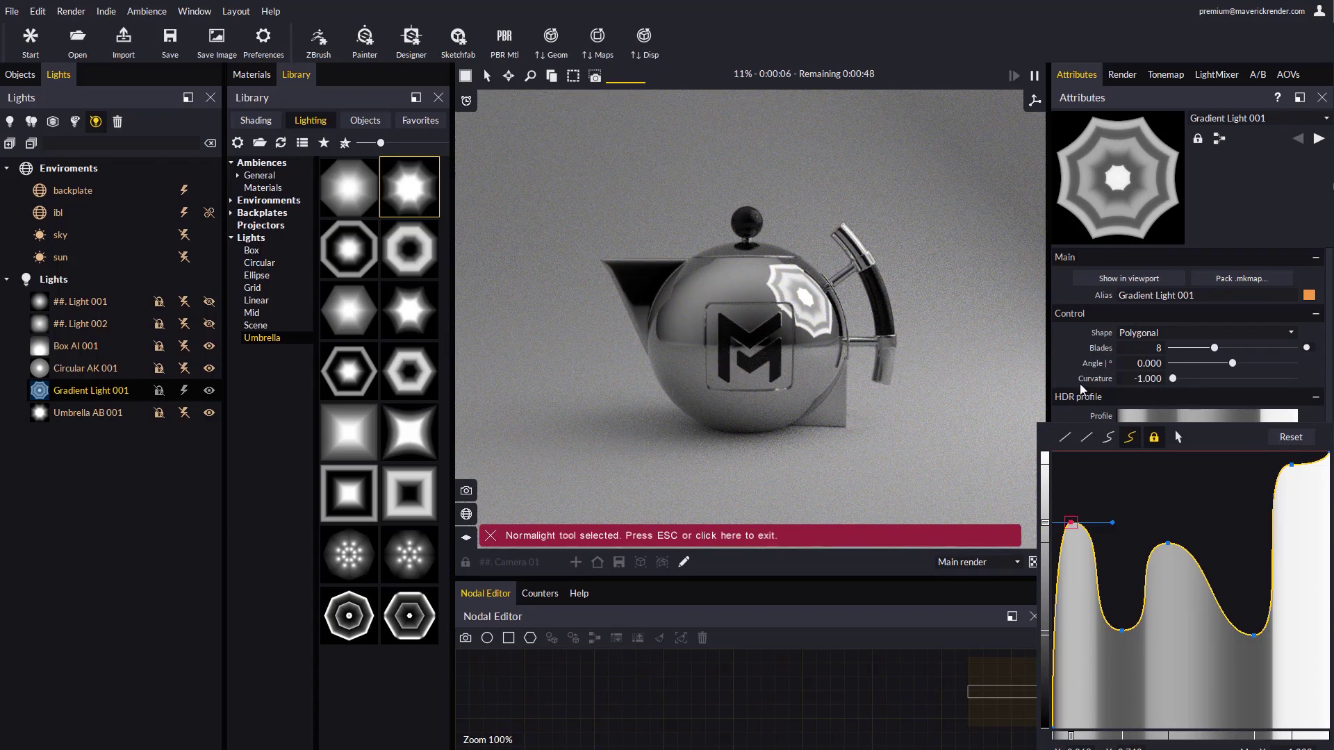
pyautogui.click(1067, 353)
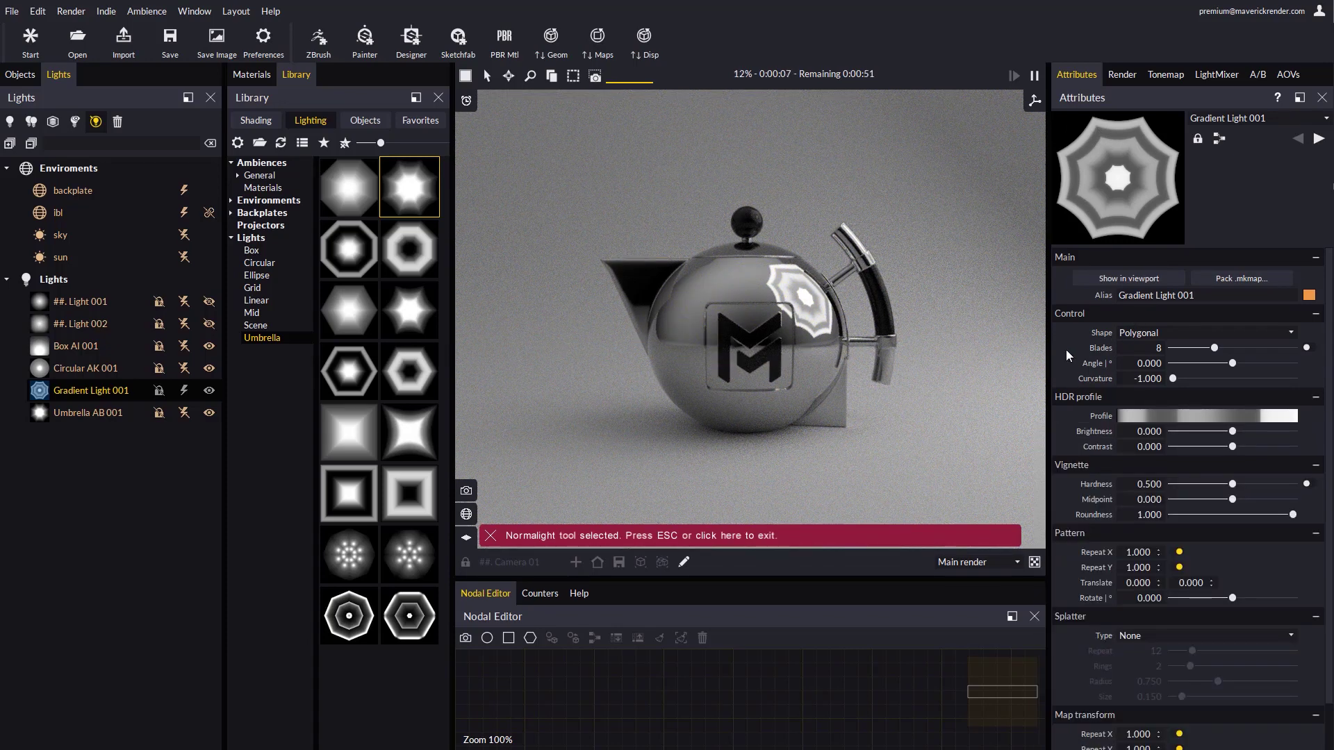
# Set the splatter type to Circular and reduce repeats from 12 to 7
pyautogui.click(1148, 636)
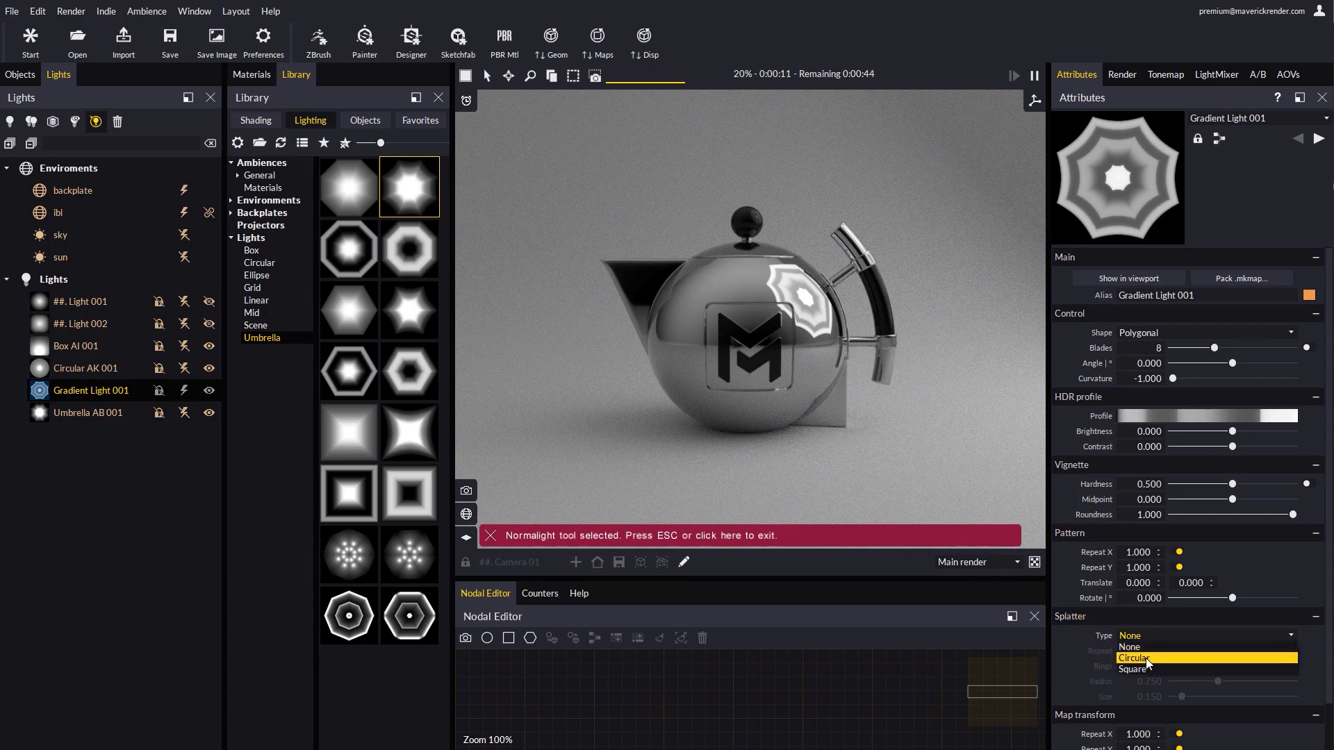
pyautogui.click(1149, 653)
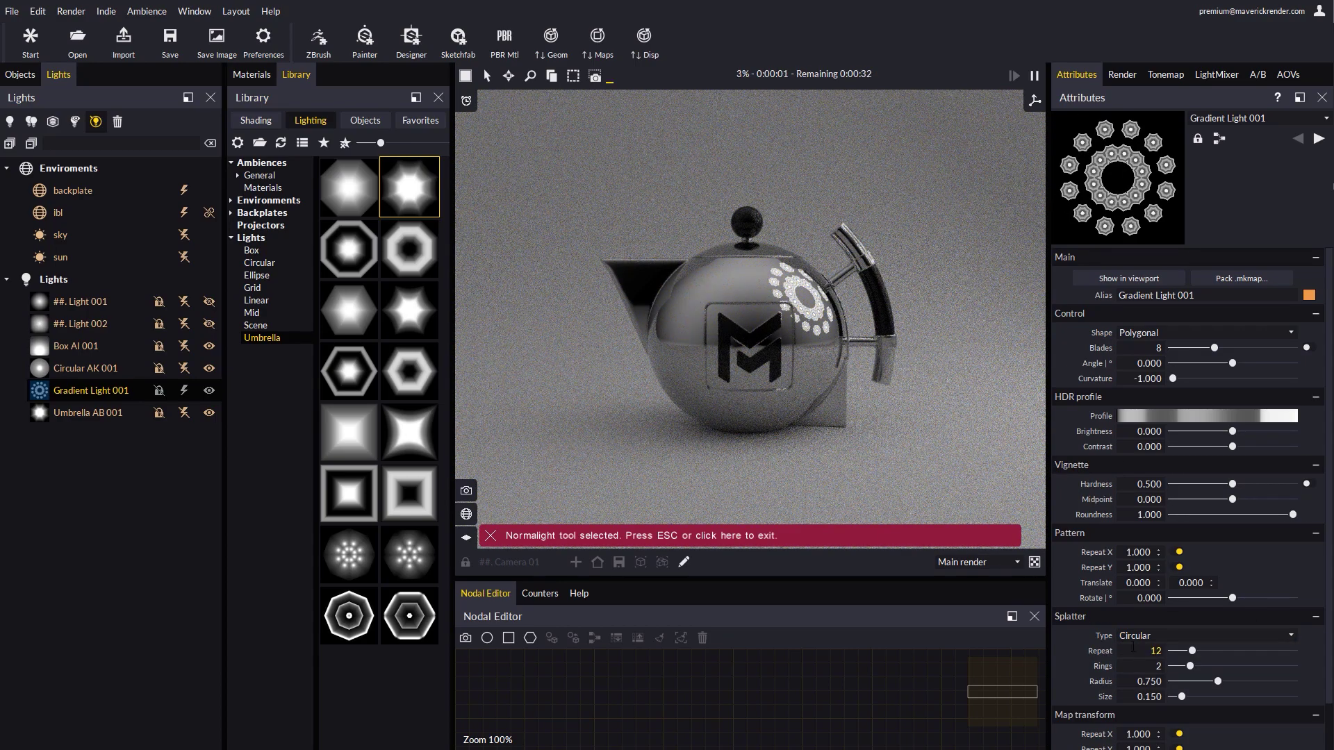
pyautogui.moveTo(1195, 654); pyautogui.dragTo(1221, 680)
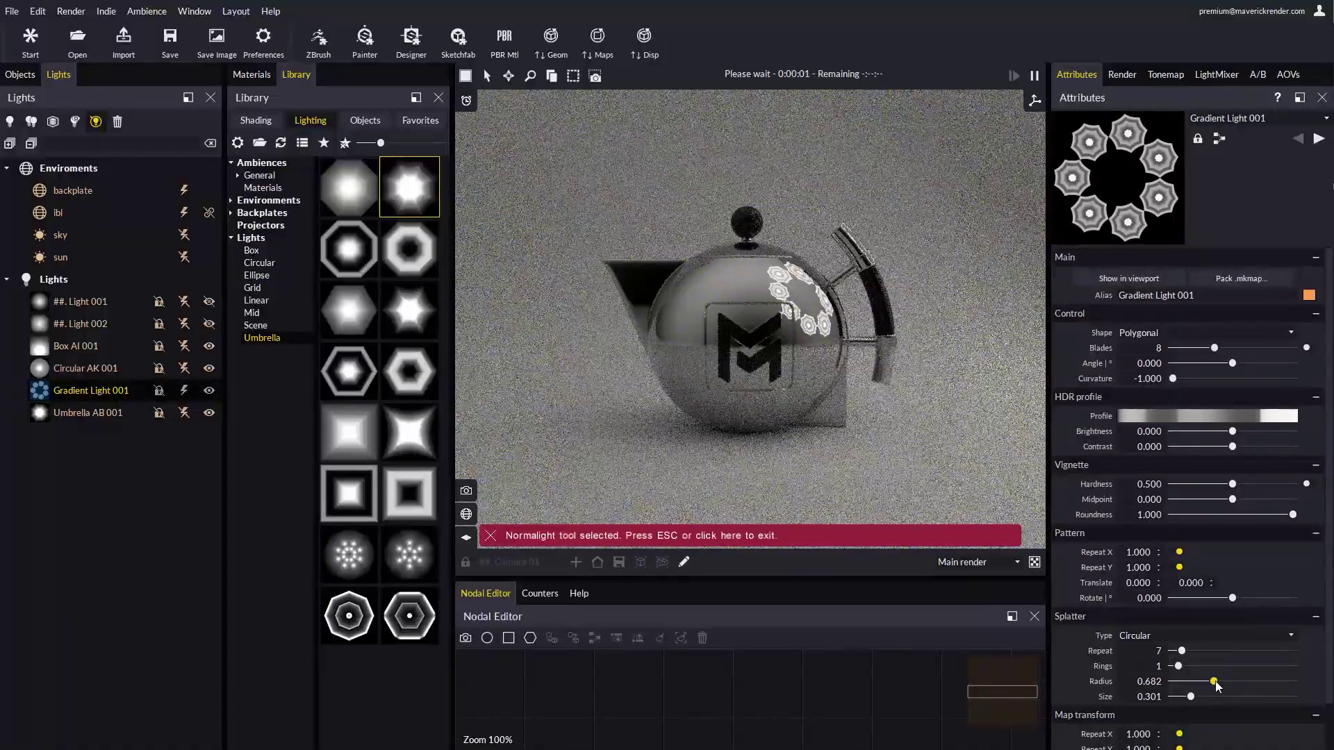
pyautogui.click(845, 326)
# Switch the splatter to Square with size 0.775 and 4 repeats
pyautogui.click(1164, 636)
pyautogui.click(1160, 651)
pyautogui.moveTo(1192, 697); pyautogui.dragTo(1218, 698)
pyautogui.moveTo(1190, 650); pyautogui.dragTo(1232, 681)
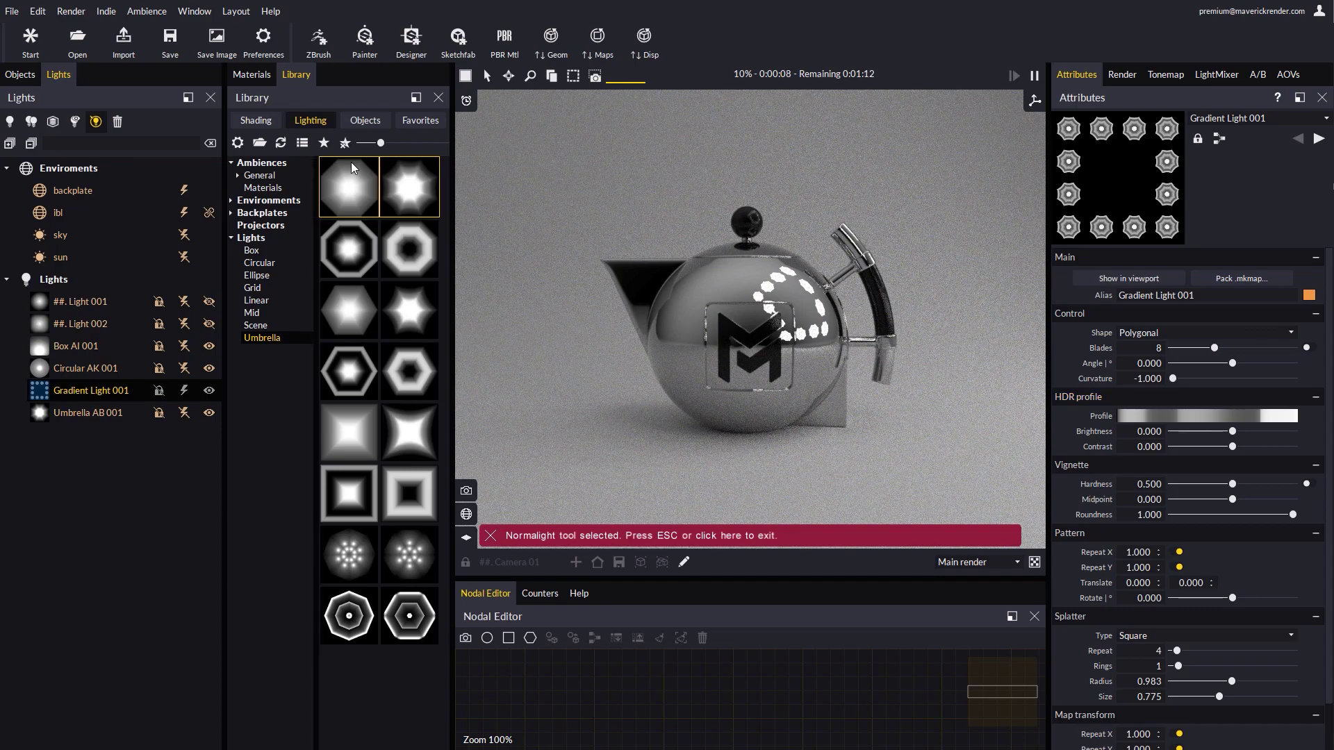
# Add an Umbrella AA 001 light and reshape its HDR profile into banded rings
pyautogui.doubleClick(350, 188)
pyautogui.click(1181, 416)
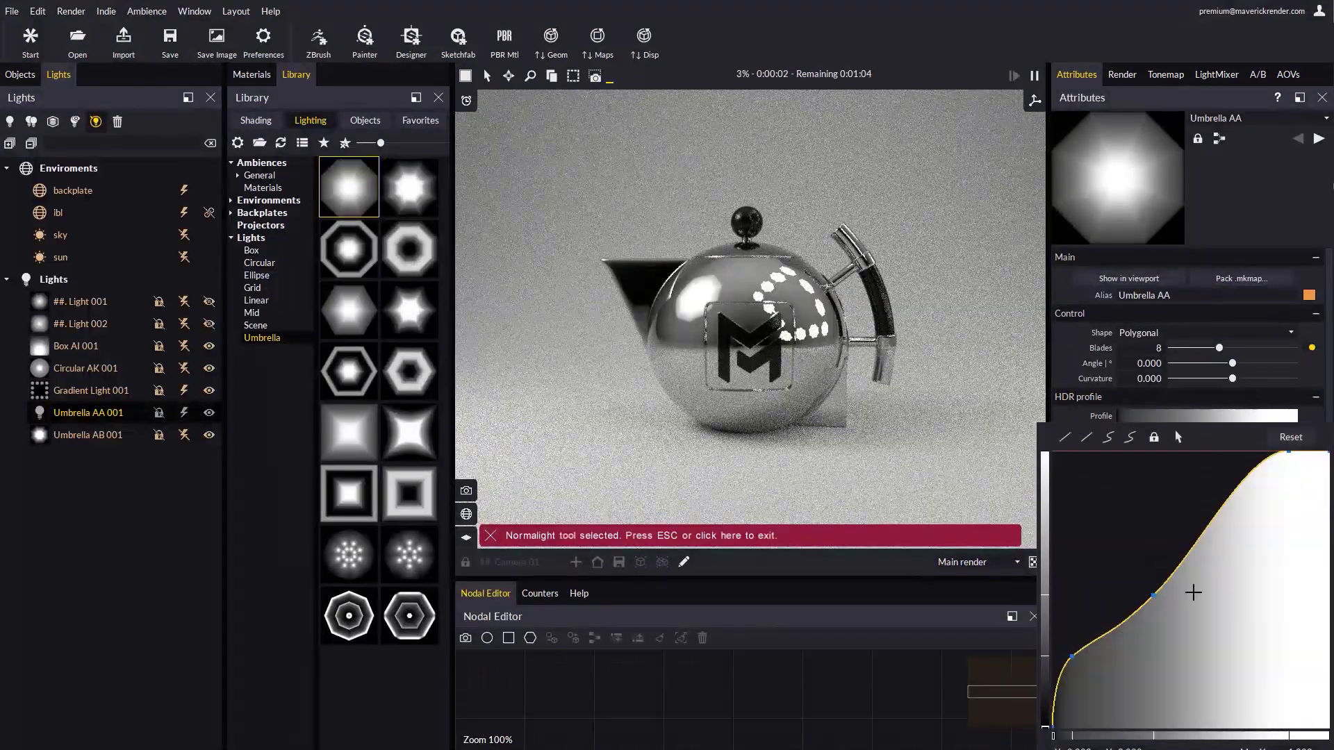
pyautogui.moveTo(1160, 591); pyautogui.dragTo(1215, 599)
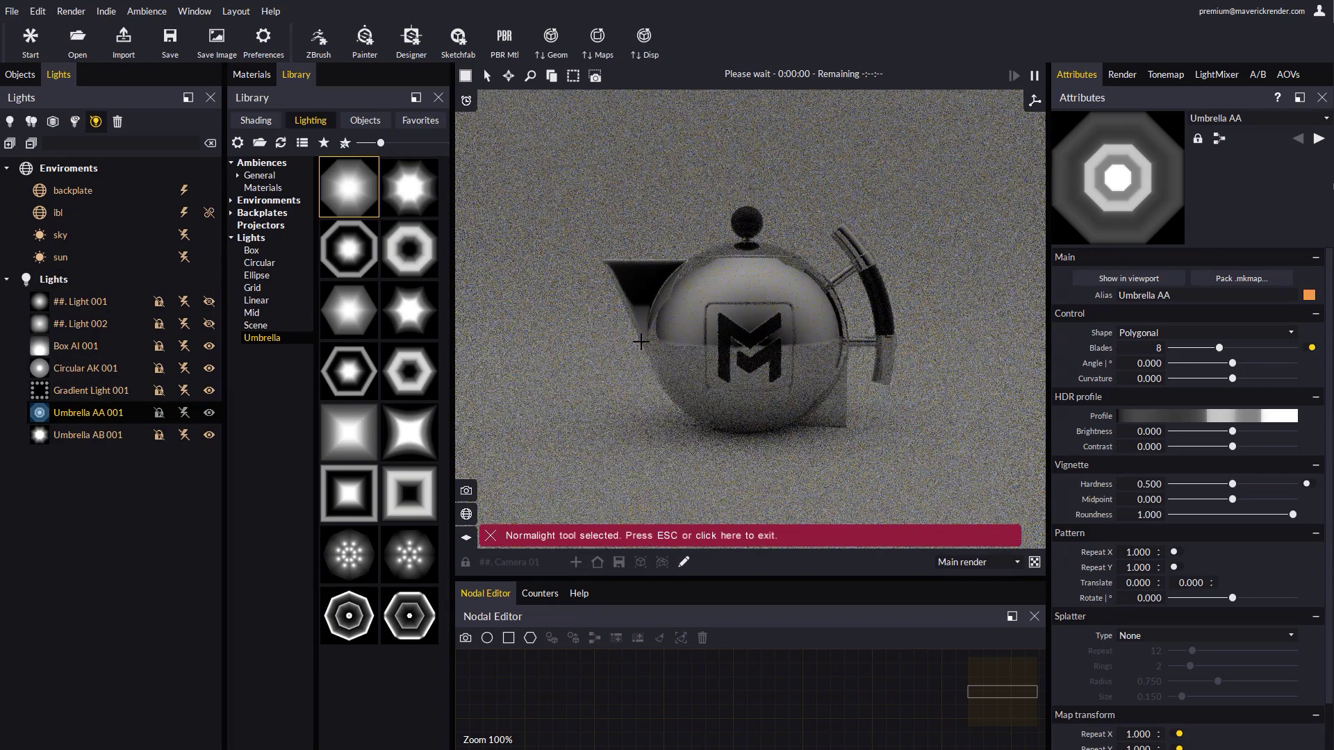
# Create Light Top 001 with a size of 100 cm
pyautogui.click(556, 535)
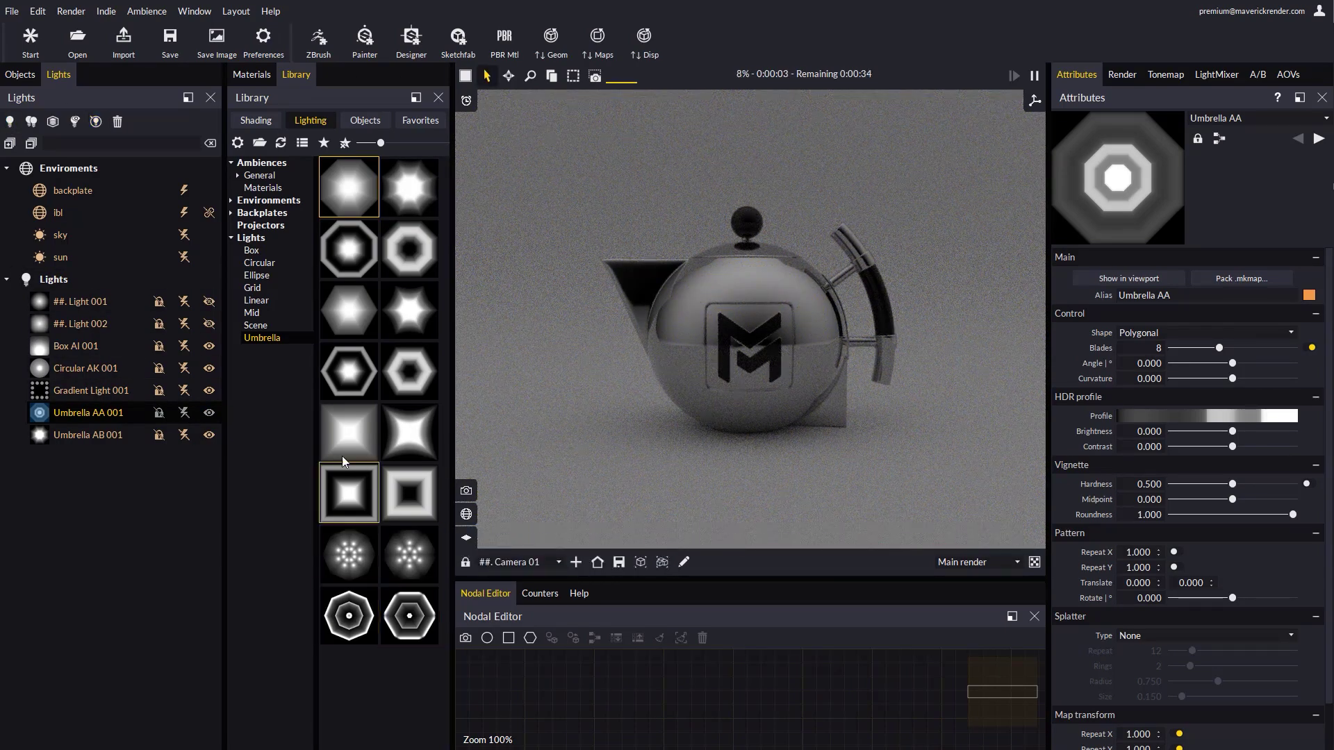
pyautogui.click(10, 122)
pyautogui.click(55, 144)
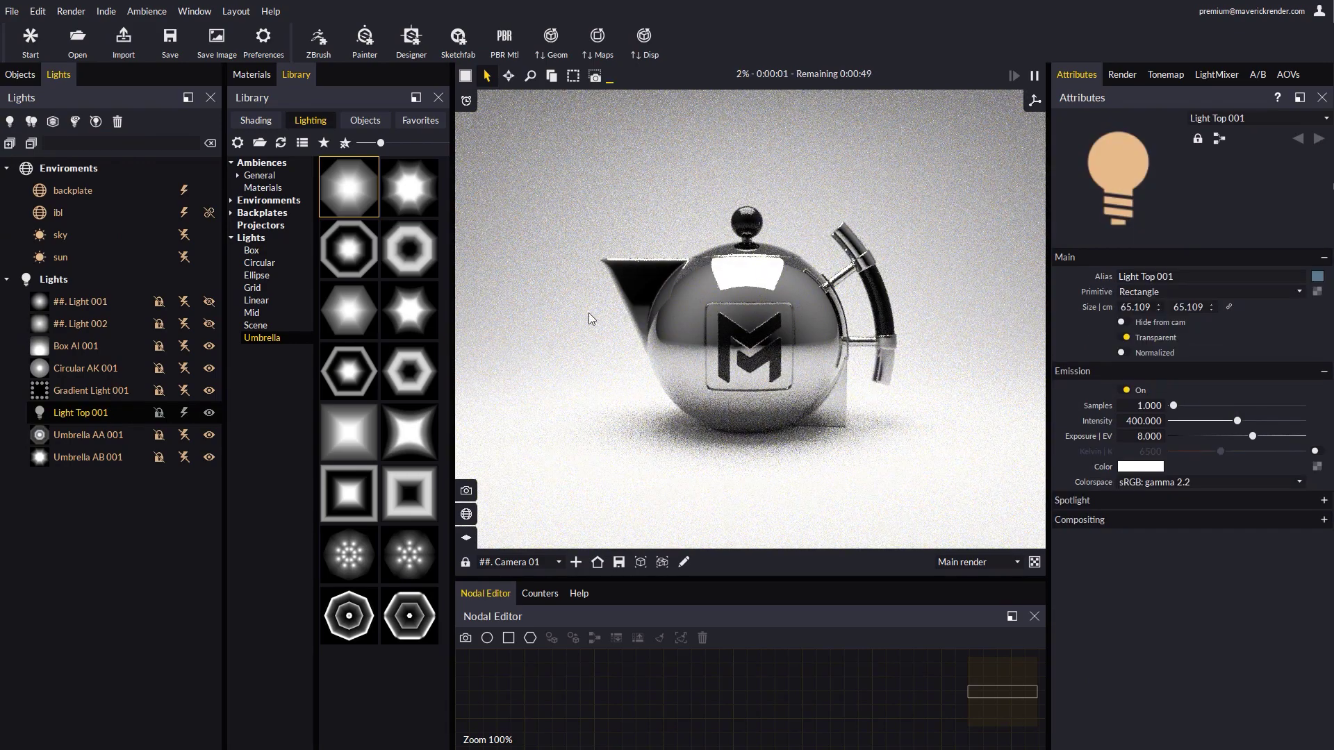
pyautogui.write('100')
pyautogui.press('Return')
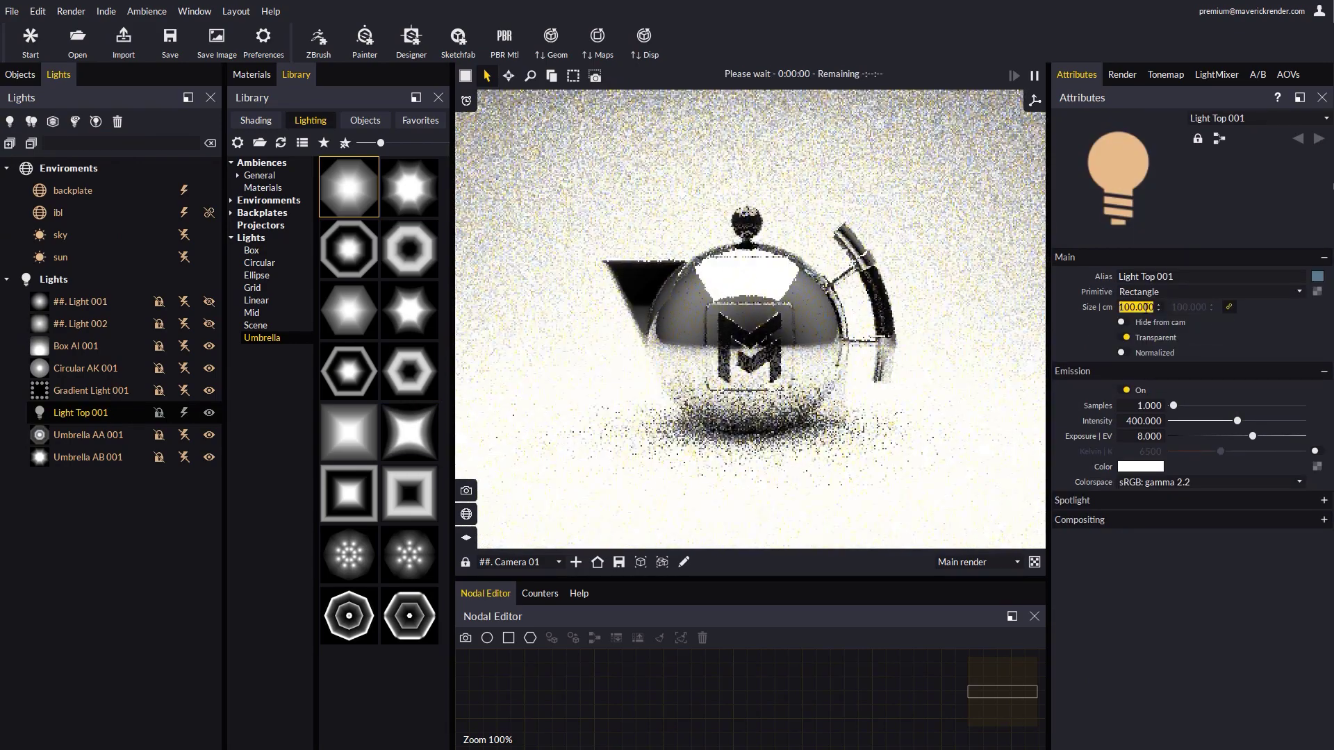
# Apply the Grid BA light map to Light Top 001 and place its highlight on the teapot
pyautogui.click(253, 287)
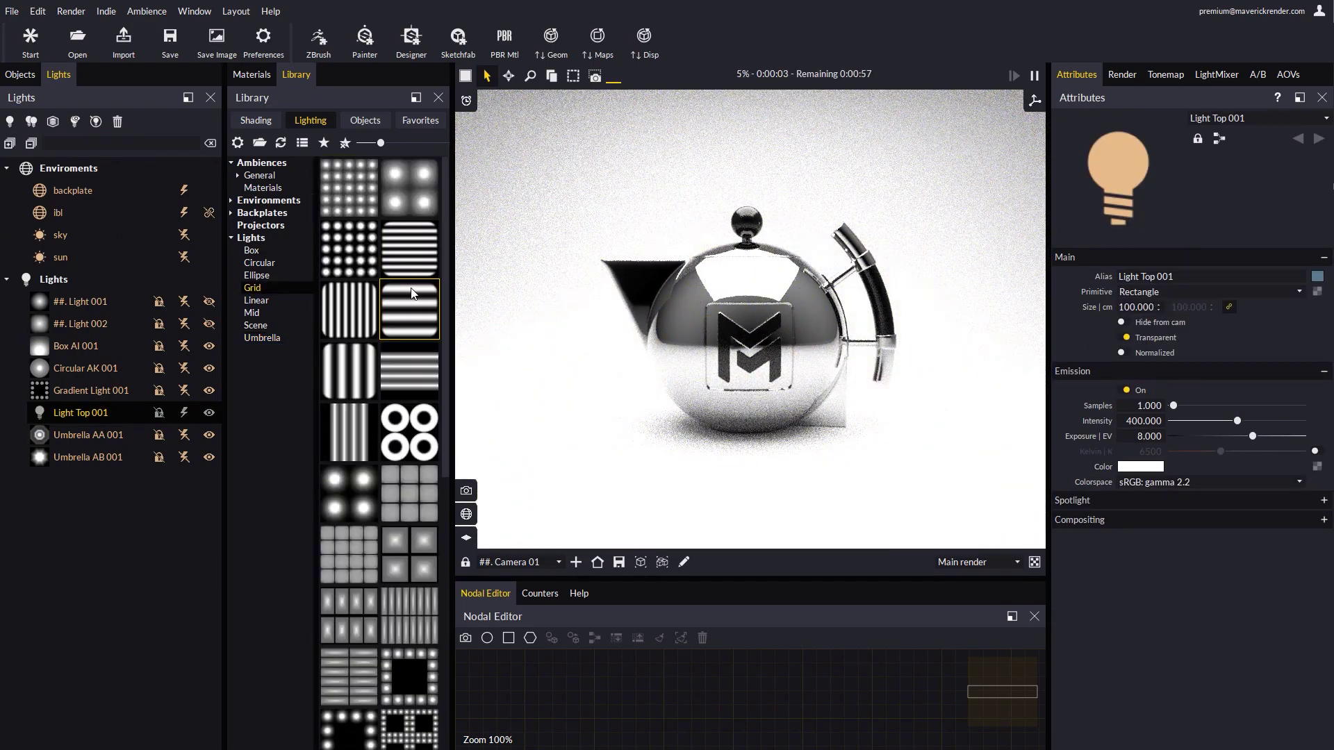
pyautogui.scroll(-6, 404, 295)
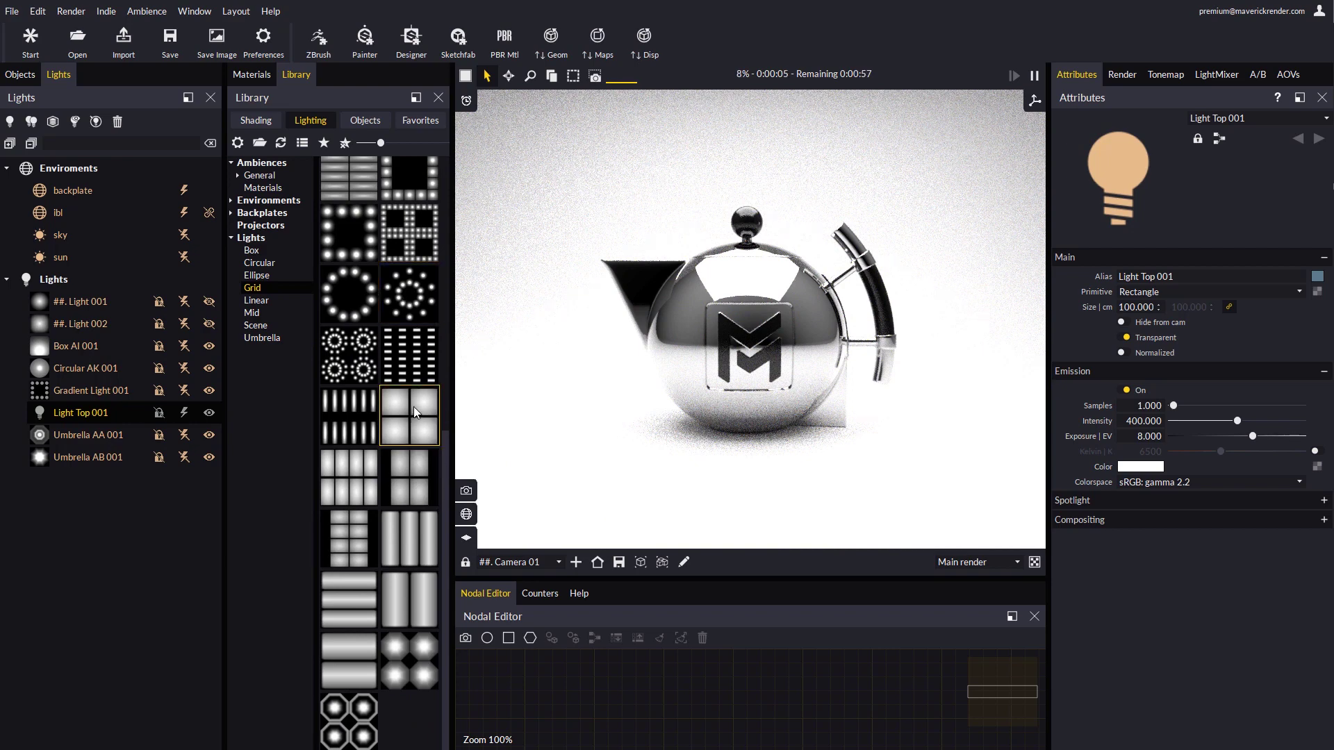
pyautogui.moveTo(410, 402); pyautogui.dragTo(87, 415)
pyautogui.click(635, 415)
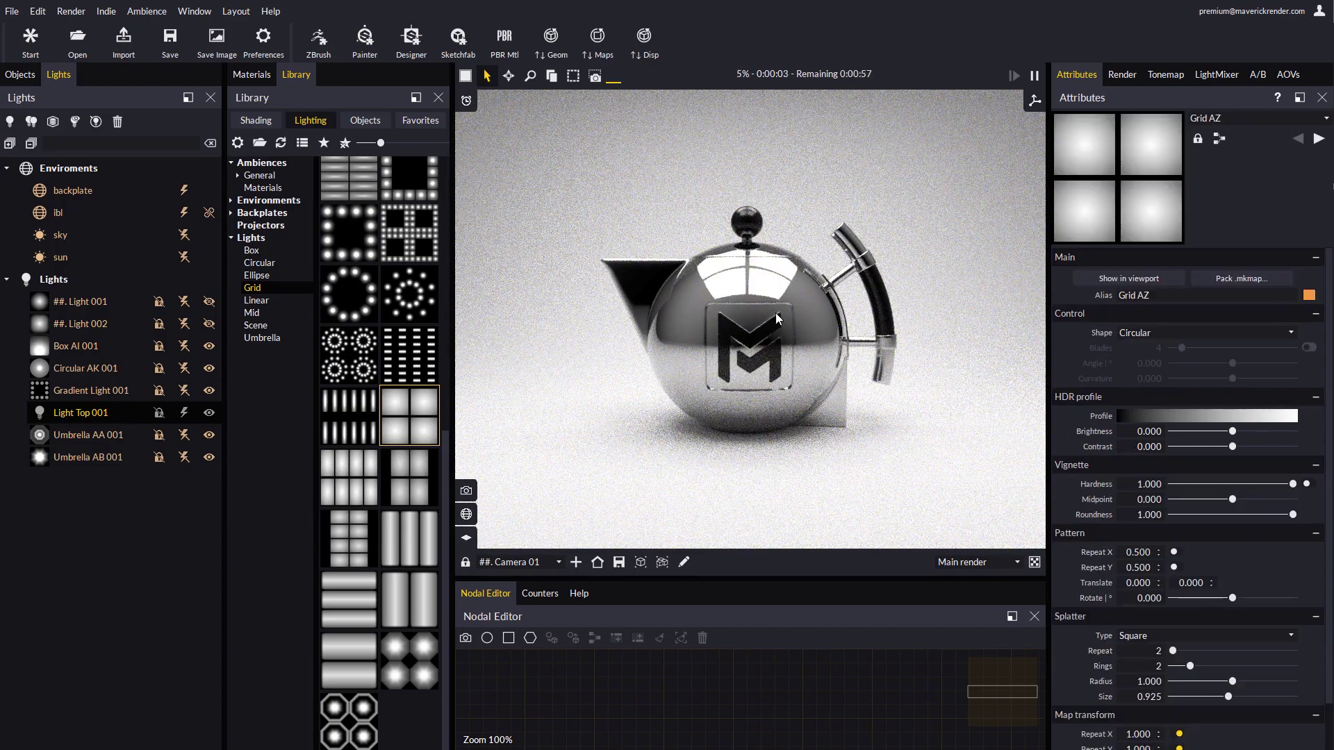
pyautogui.press('n')
pyautogui.click(767, 287)
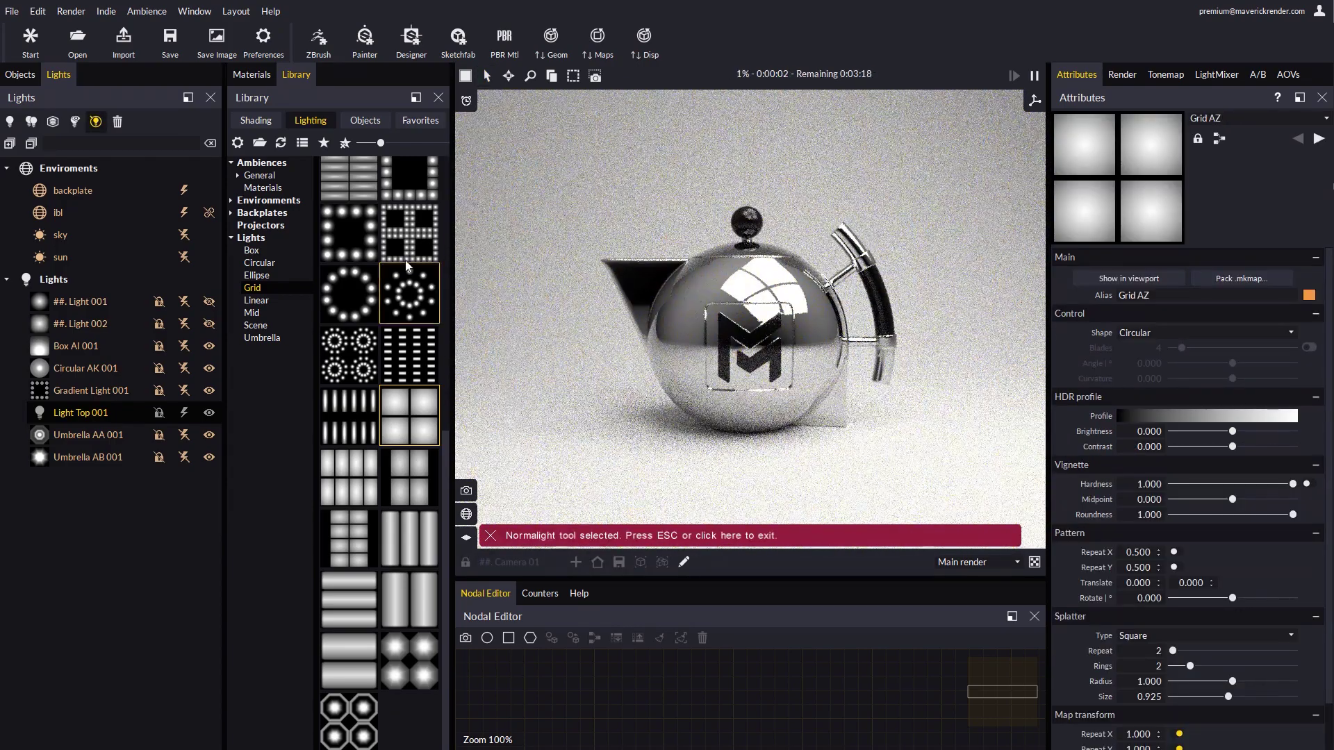
pyautogui.moveTo(349, 477); pyautogui.dragTo(741, 316)
pyautogui.press('Return')
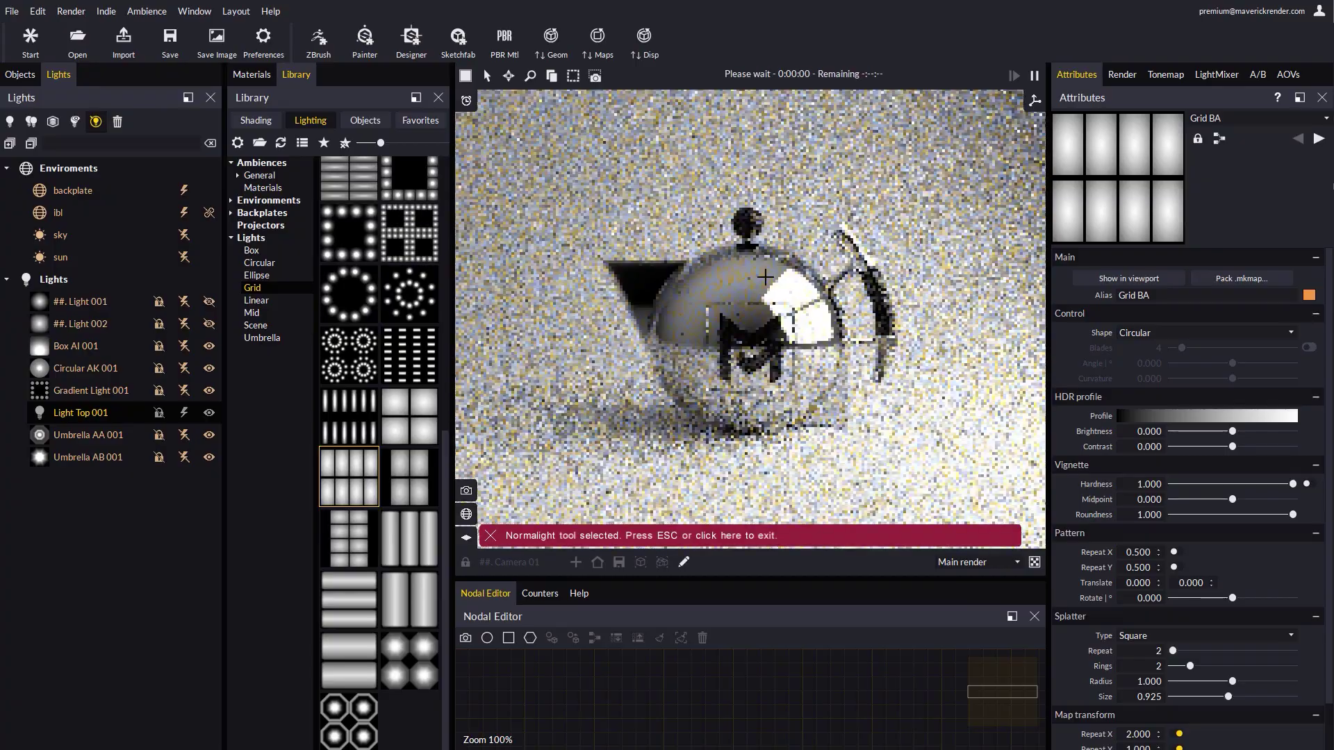
# Add a Grid BF 001 light aimed at the teapot and show the Materials list
pyautogui.moveTo(409, 599); pyautogui.dragTo(804, 289)
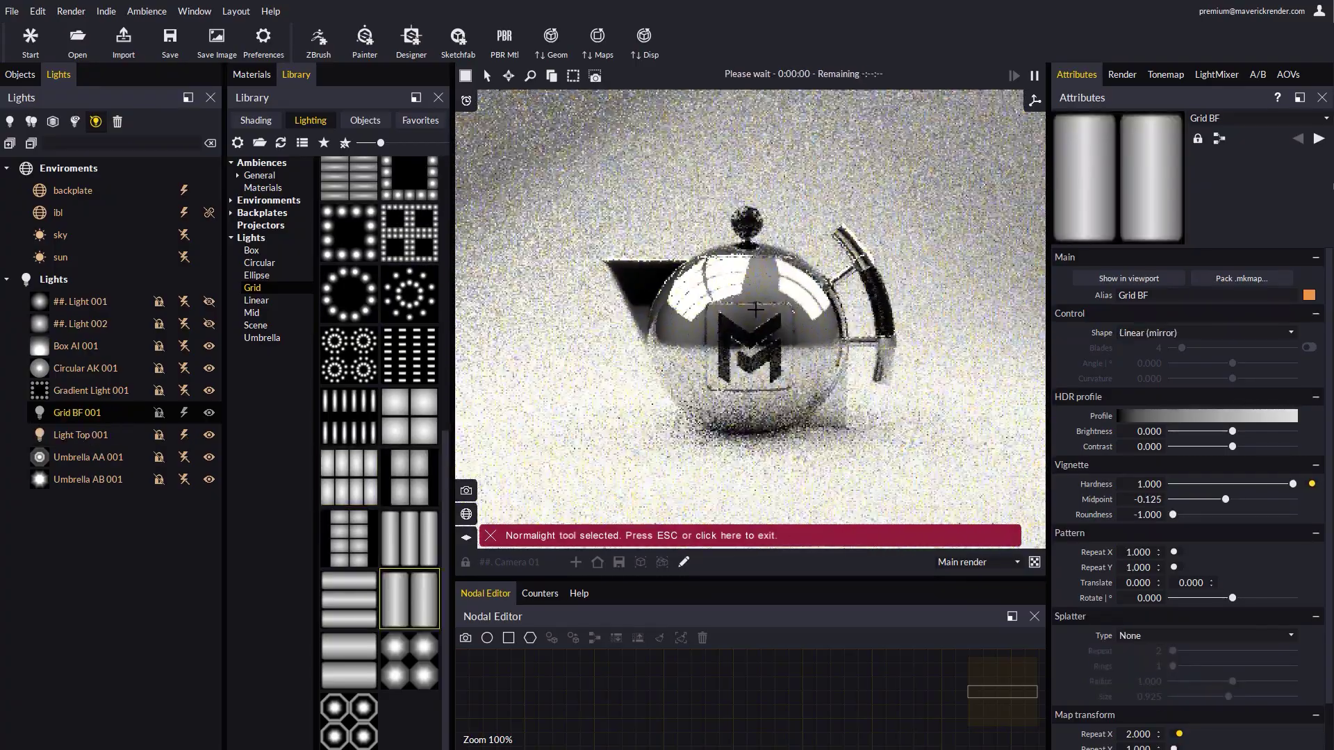
pyautogui.click(802, 287)
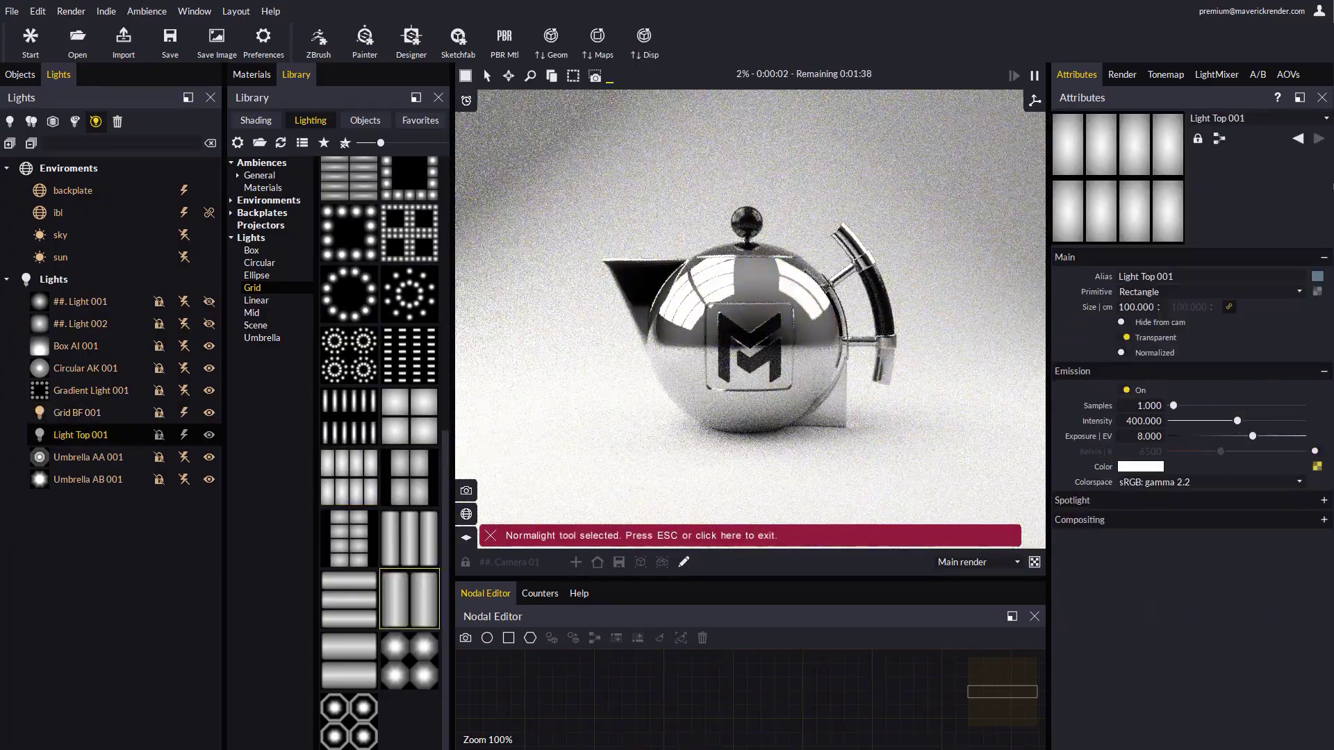
pyautogui.click(252, 74)
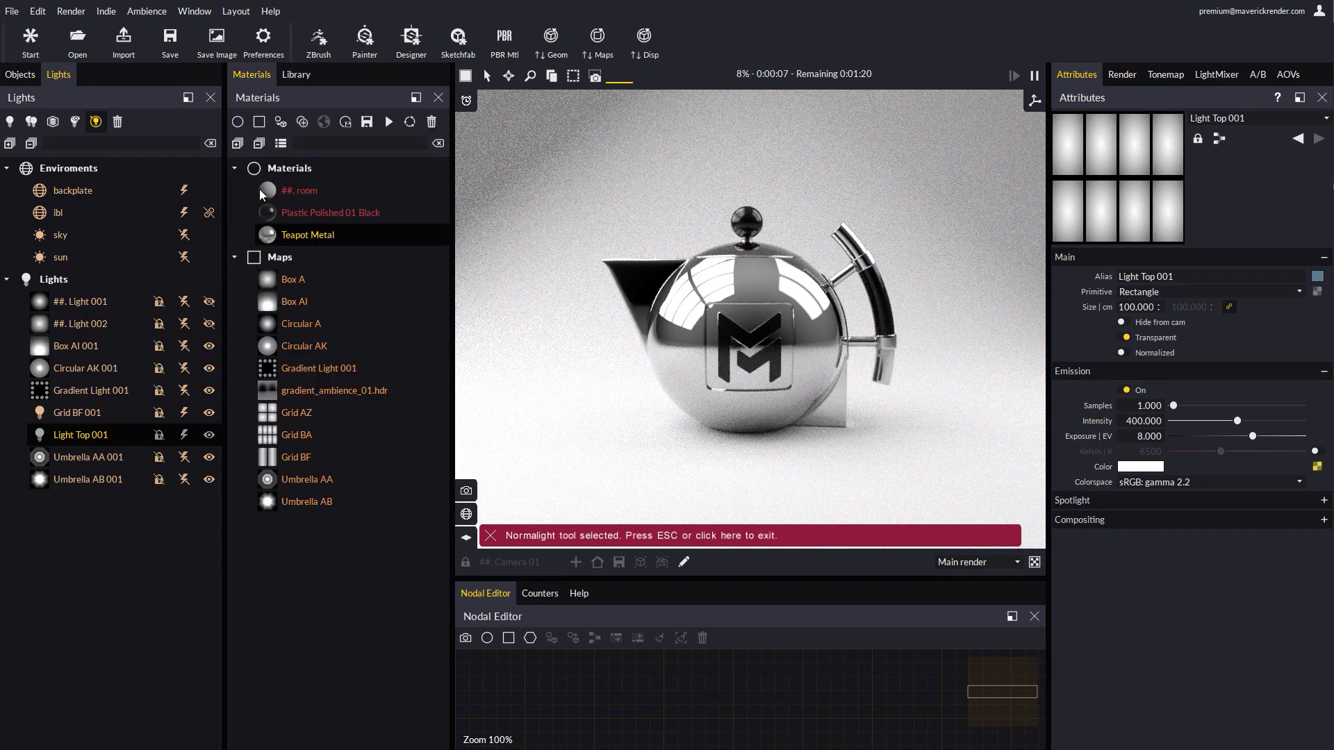
# Create Gradient Light 002 and drop it onto Light Top 001 as its colour map
pyautogui.click(257, 123)
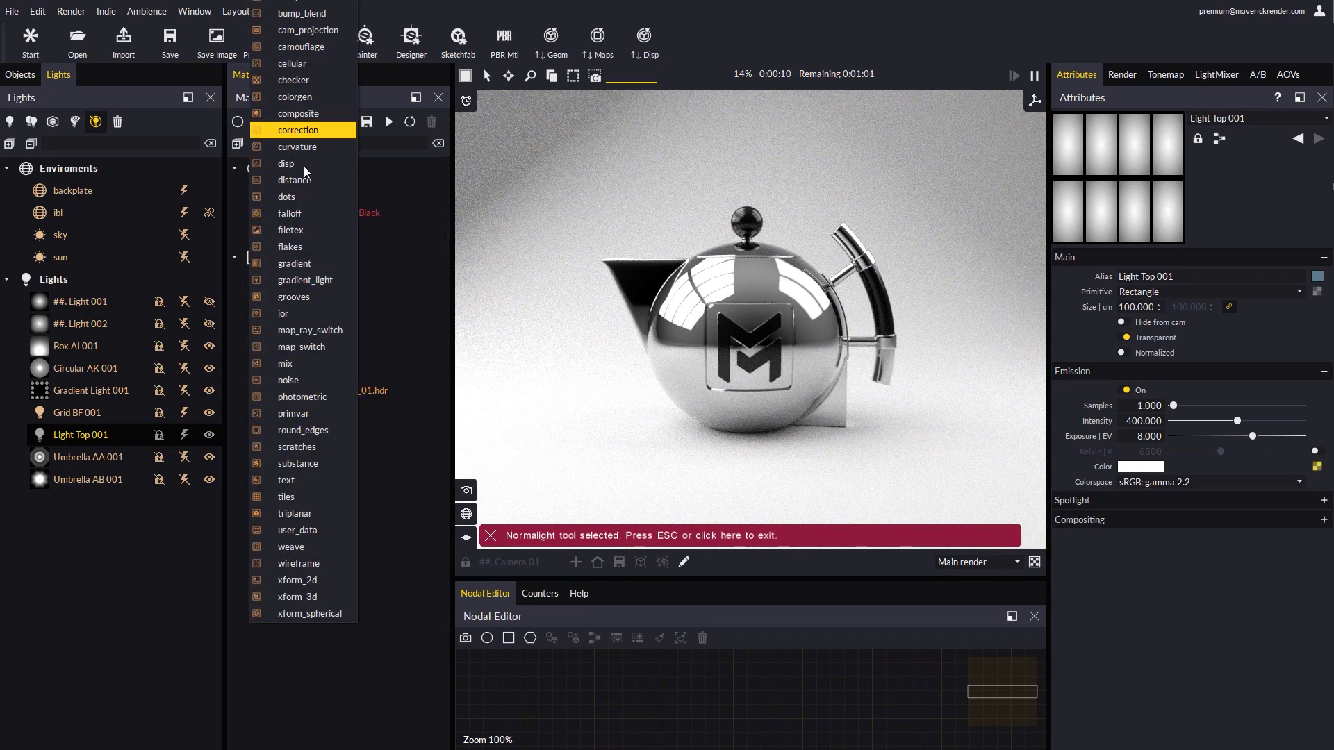
pyautogui.click(303, 279)
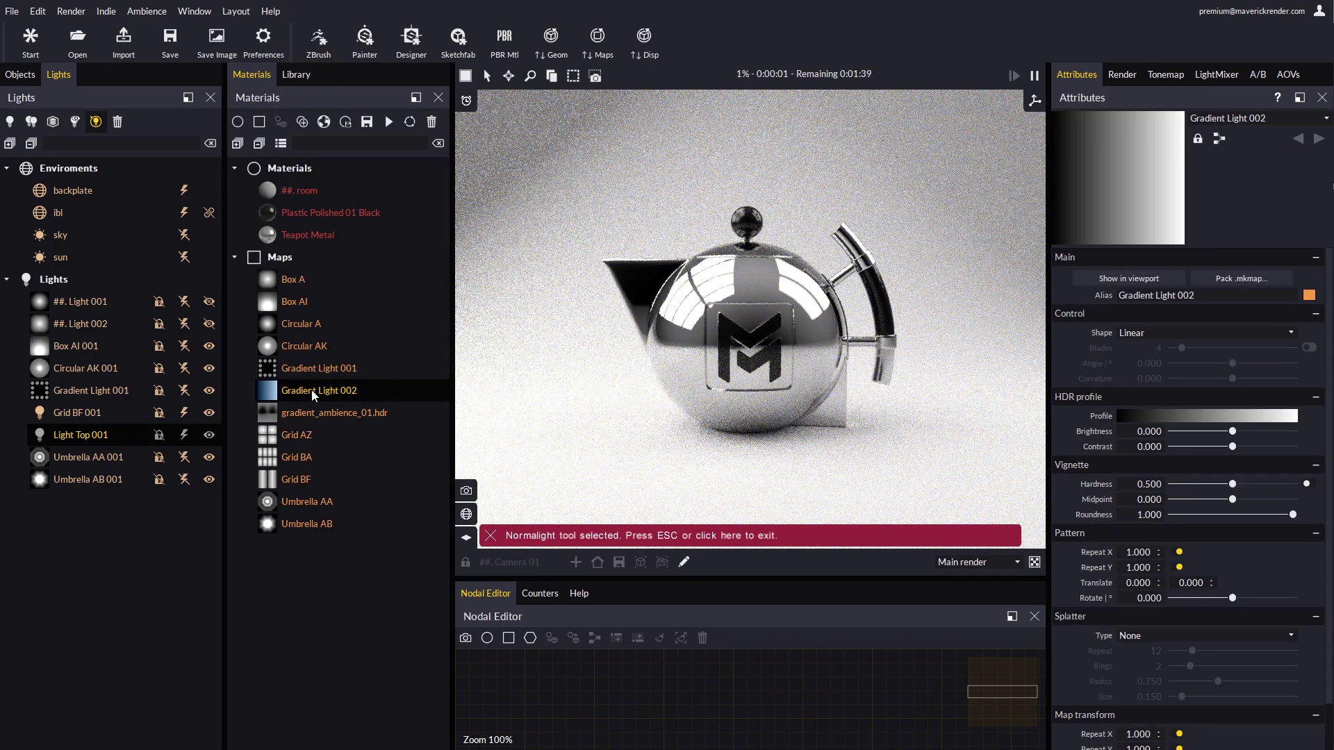
pyautogui.moveTo(314, 395); pyautogui.dragTo(104, 435)
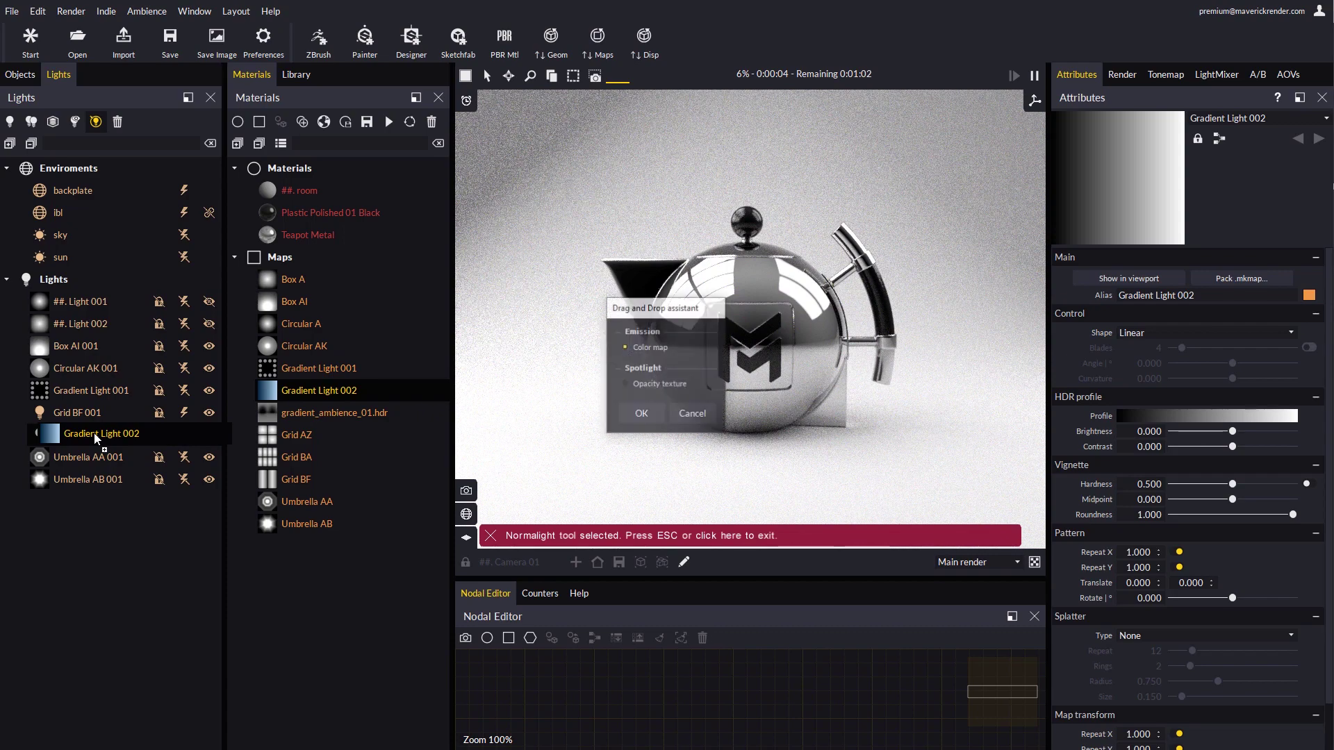
pyautogui.click(642, 412)
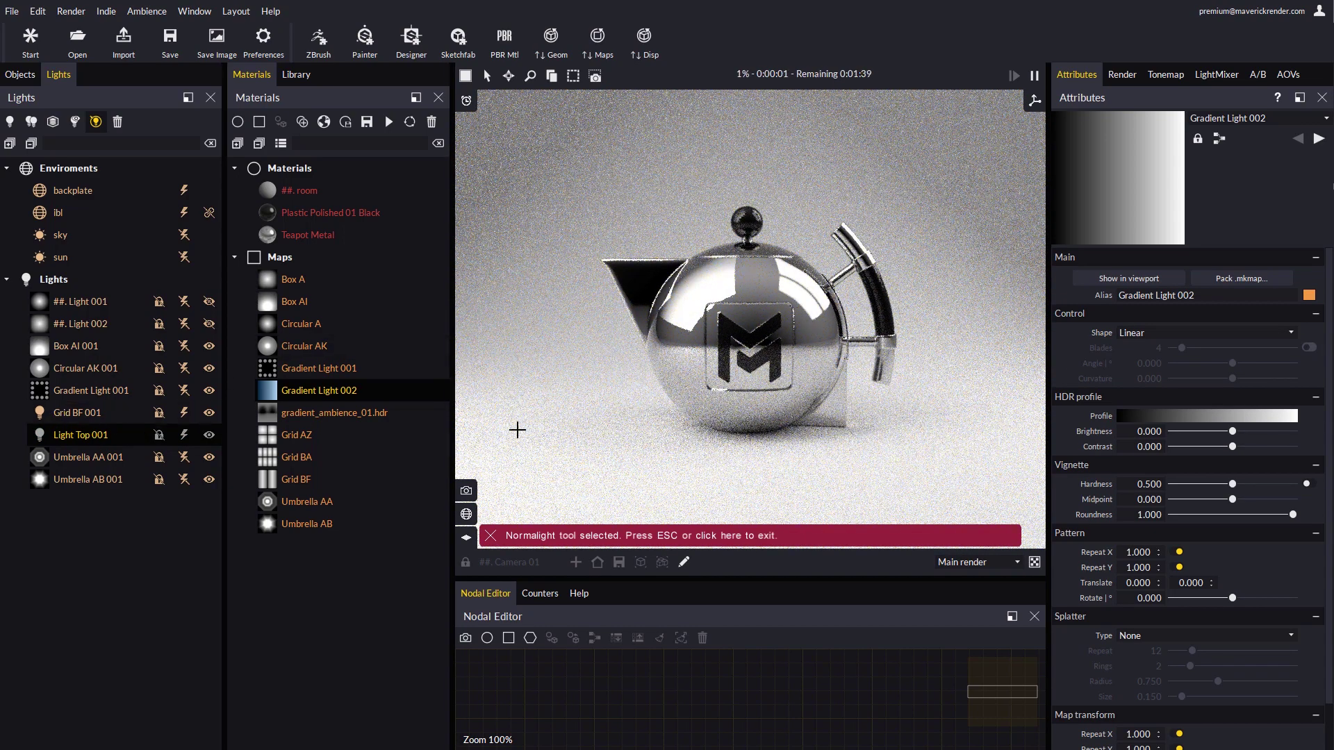
# Make Gradient Light 002 Linear (mirror) and reshape its profile curve into raised peaks and a valley
pyautogui.click(1202, 333)
pyautogui.click(1159, 348)
pyautogui.click(1181, 416)
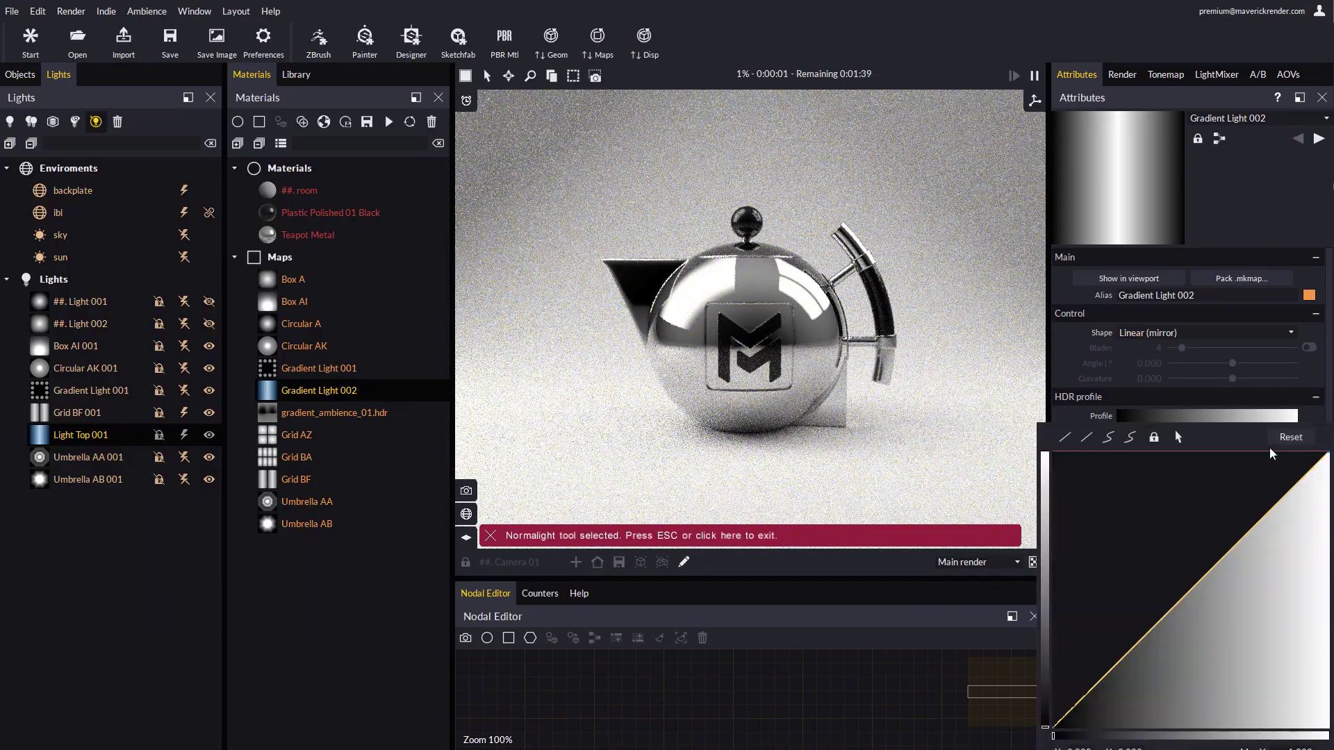
pyautogui.click(1272, 553)
pyautogui.click(1222, 500)
pyautogui.click(1174, 621)
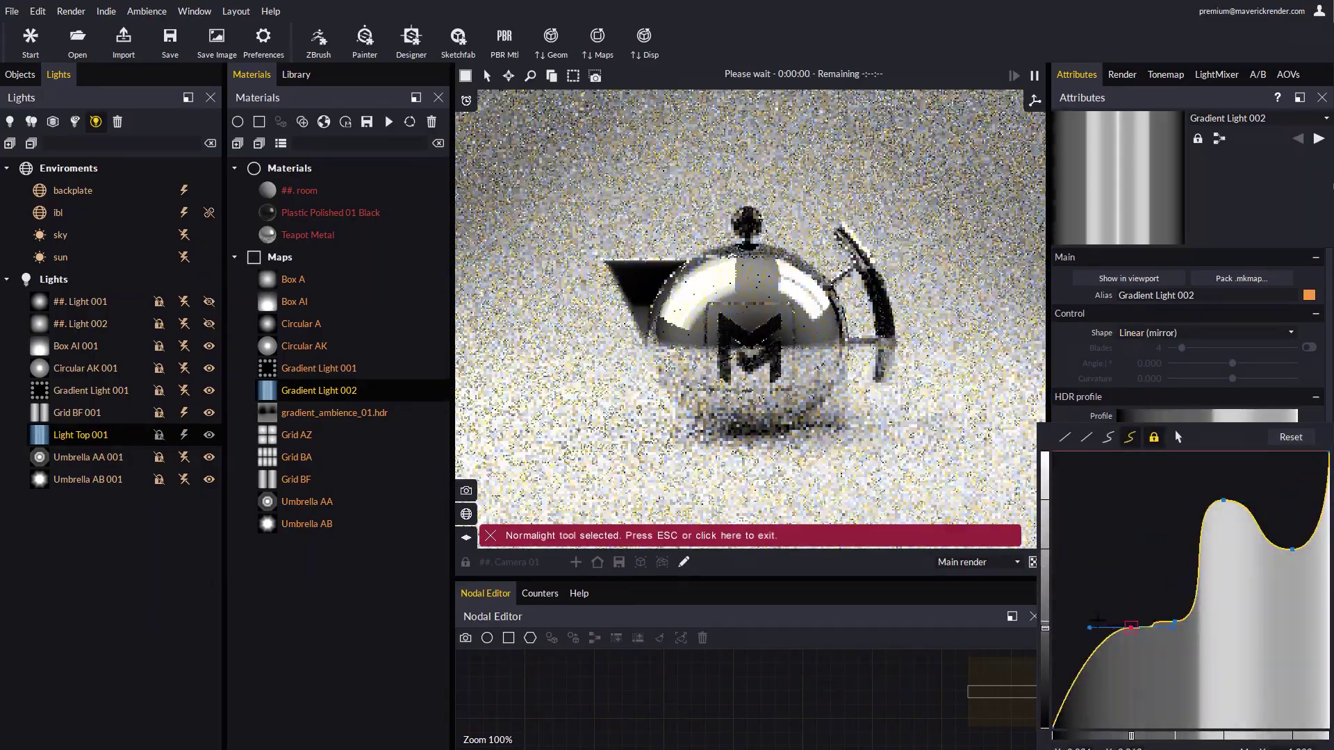
pyautogui.click(1094, 619)
pyautogui.moveTo(1174, 620); pyautogui.dragTo(1177, 673)
pyautogui.moveTo(1223, 500); pyautogui.dragTo(1237, 481)
pyautogui.click(1073, 341)
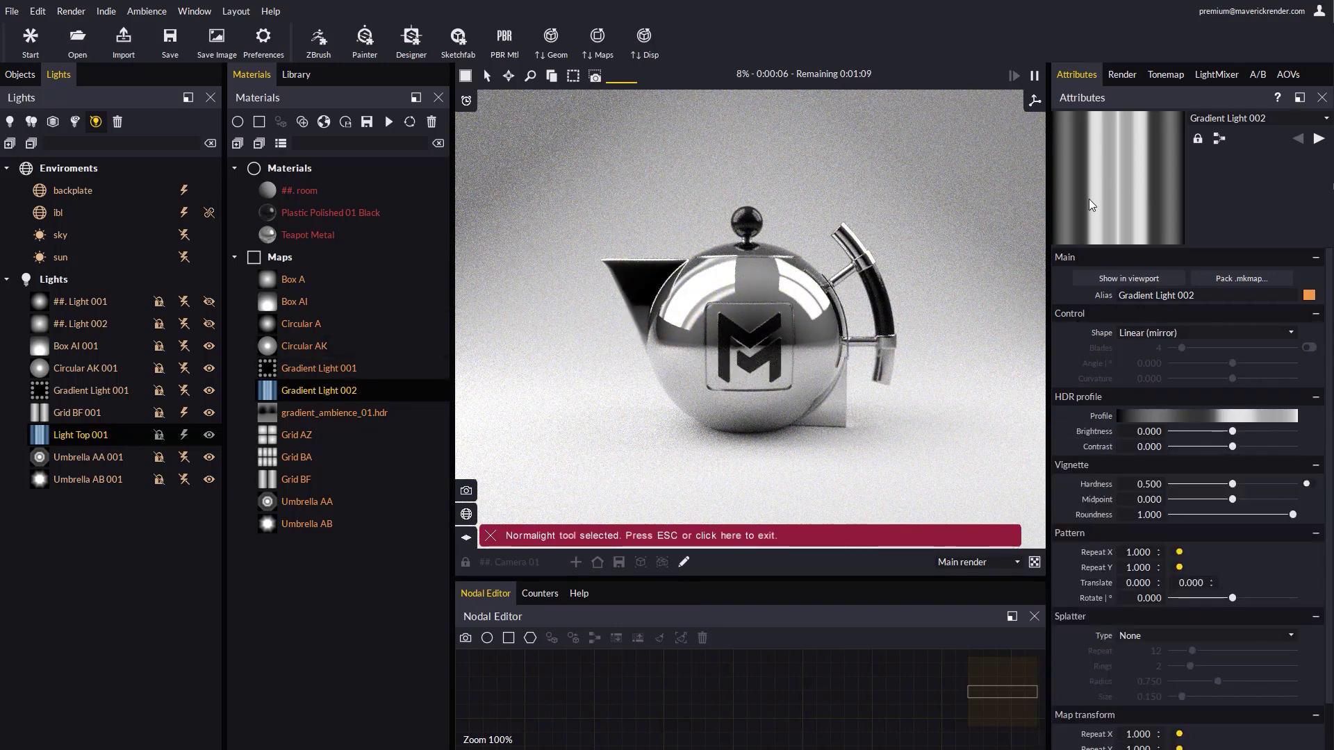
# Rename Gradient Light 002 to 'Test Light'
pyautogui.doubleClick(311, 391)
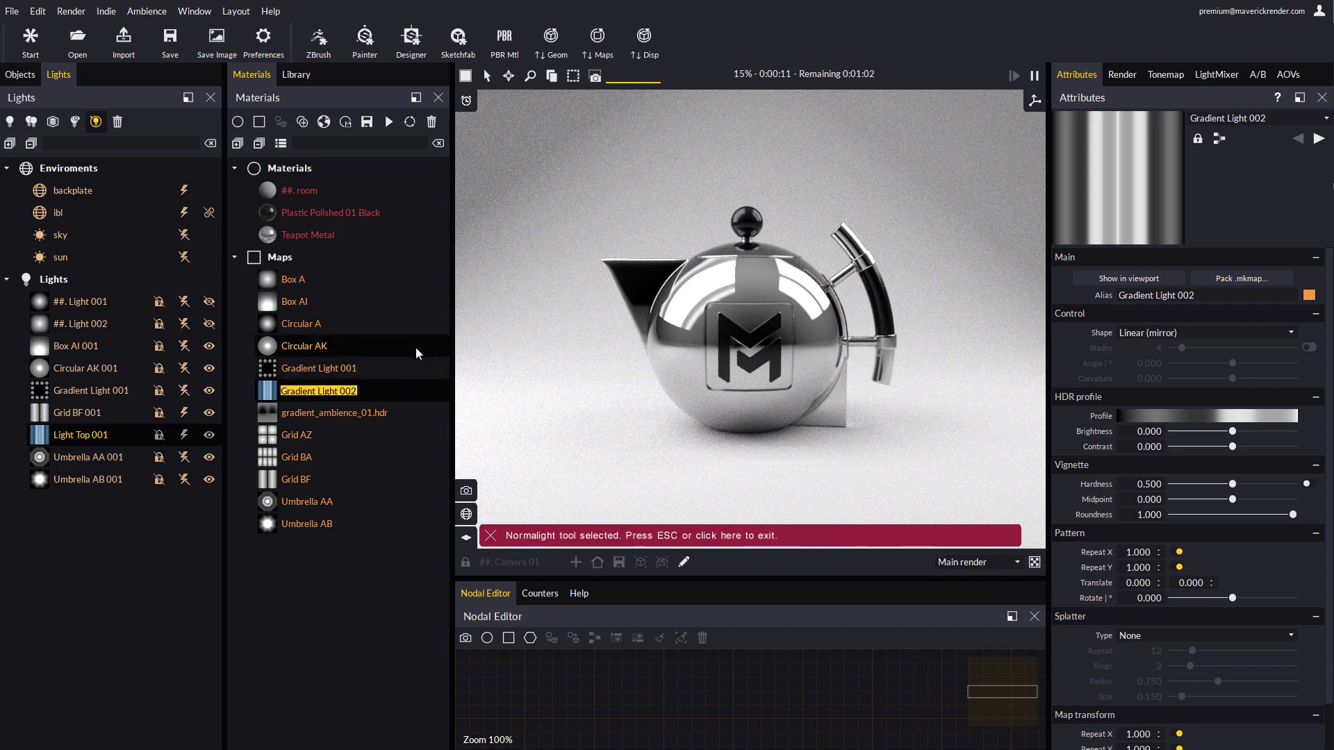
pyautogui.write('Test Light')
pyautogui.press('Return')
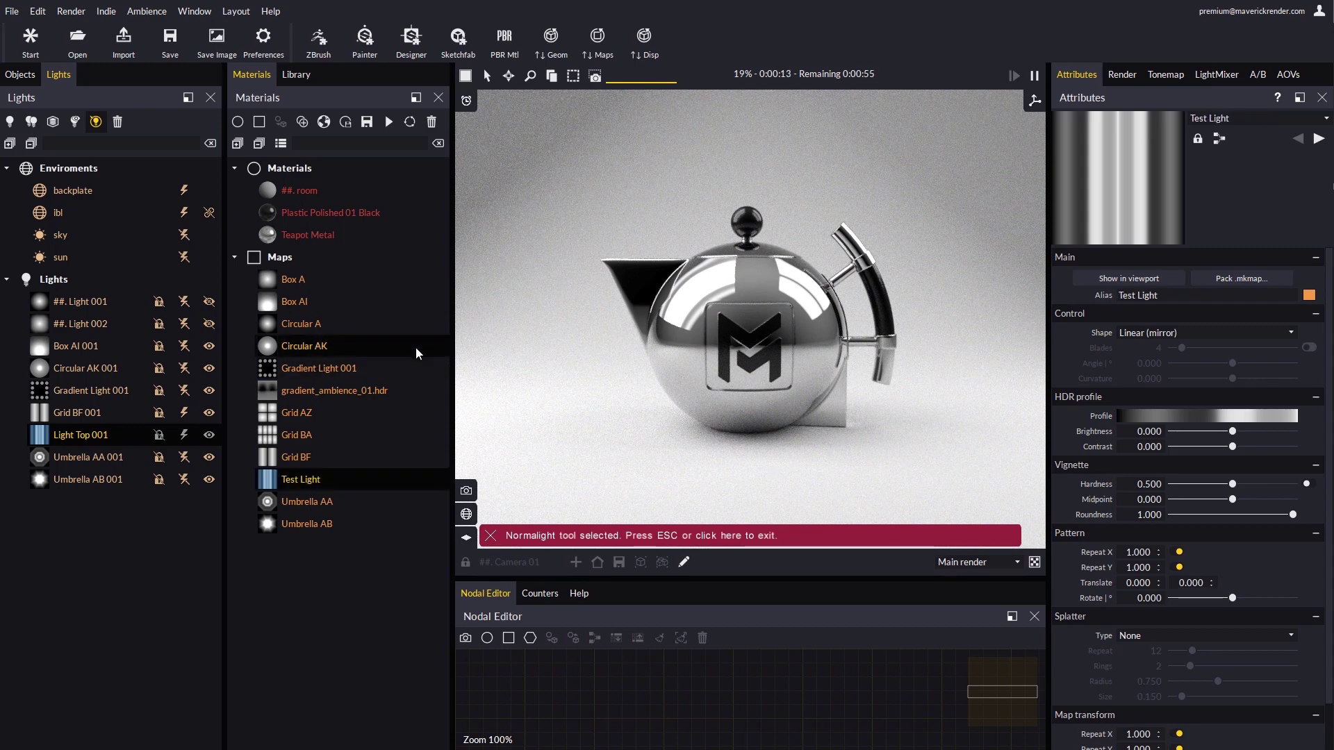
# Save the Test Light map to the scene's Lights folder
pyautogui.rightClick(307, 479)
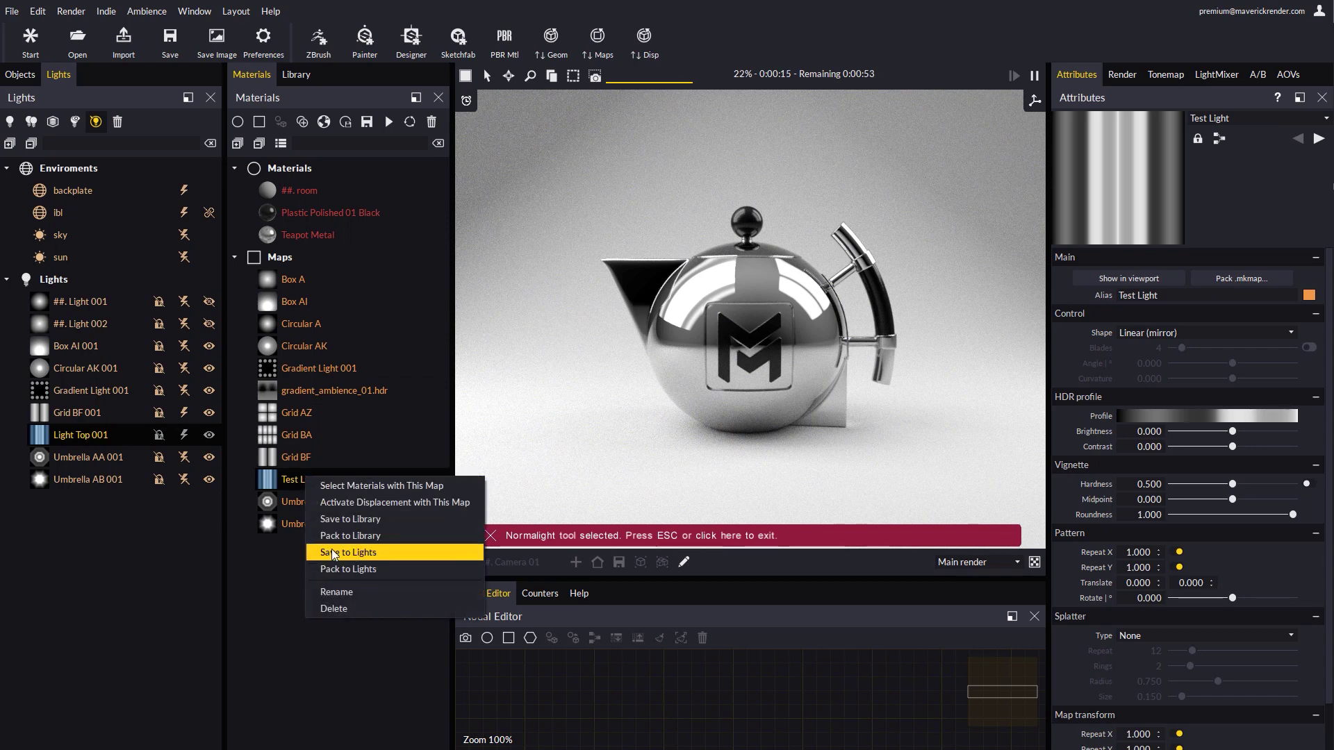
pyautogui.click(351, 553)
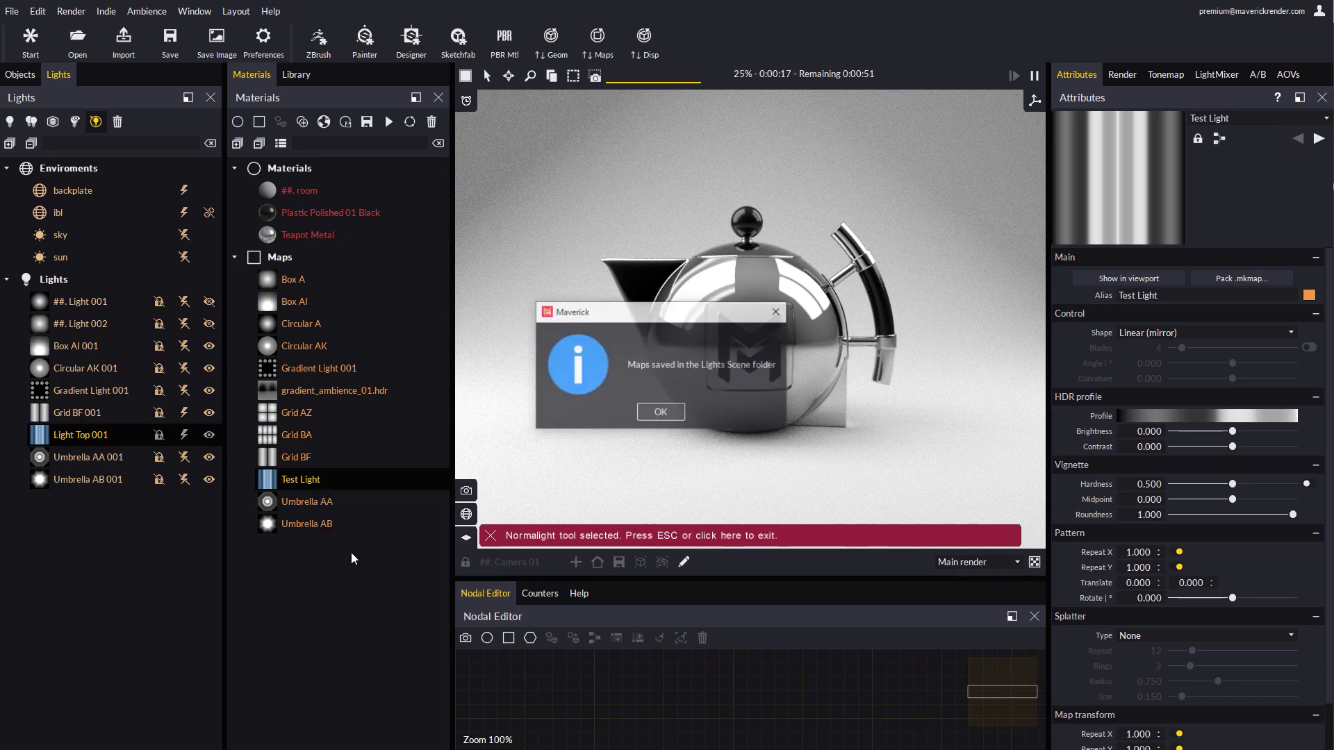
pyautogui.click(658, 412)
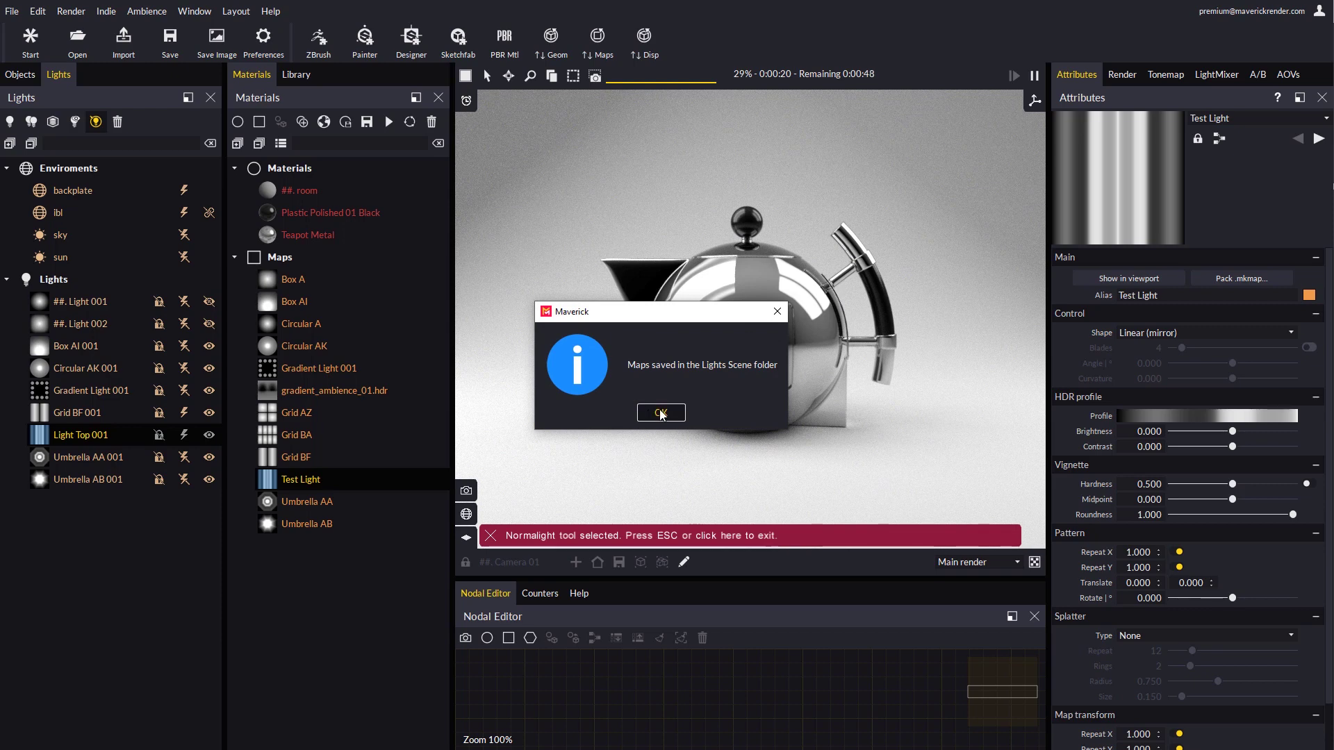
# Browse the Library to Lighting > Lights > Scene > Start to find the saved lights
pyautogui.click(290, 74)
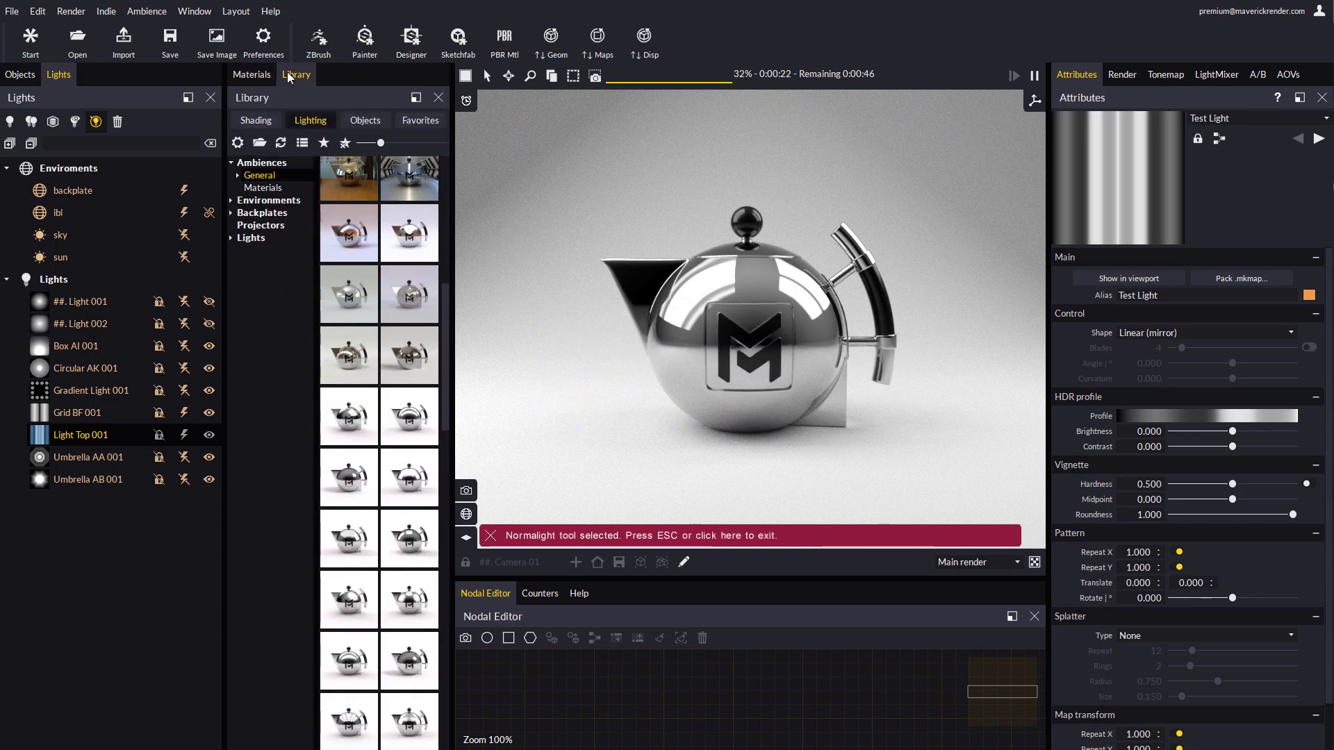
pyautogui.click(231, 238)
pyautogui.click(237, 325)
pyautogui.click(260, 337)
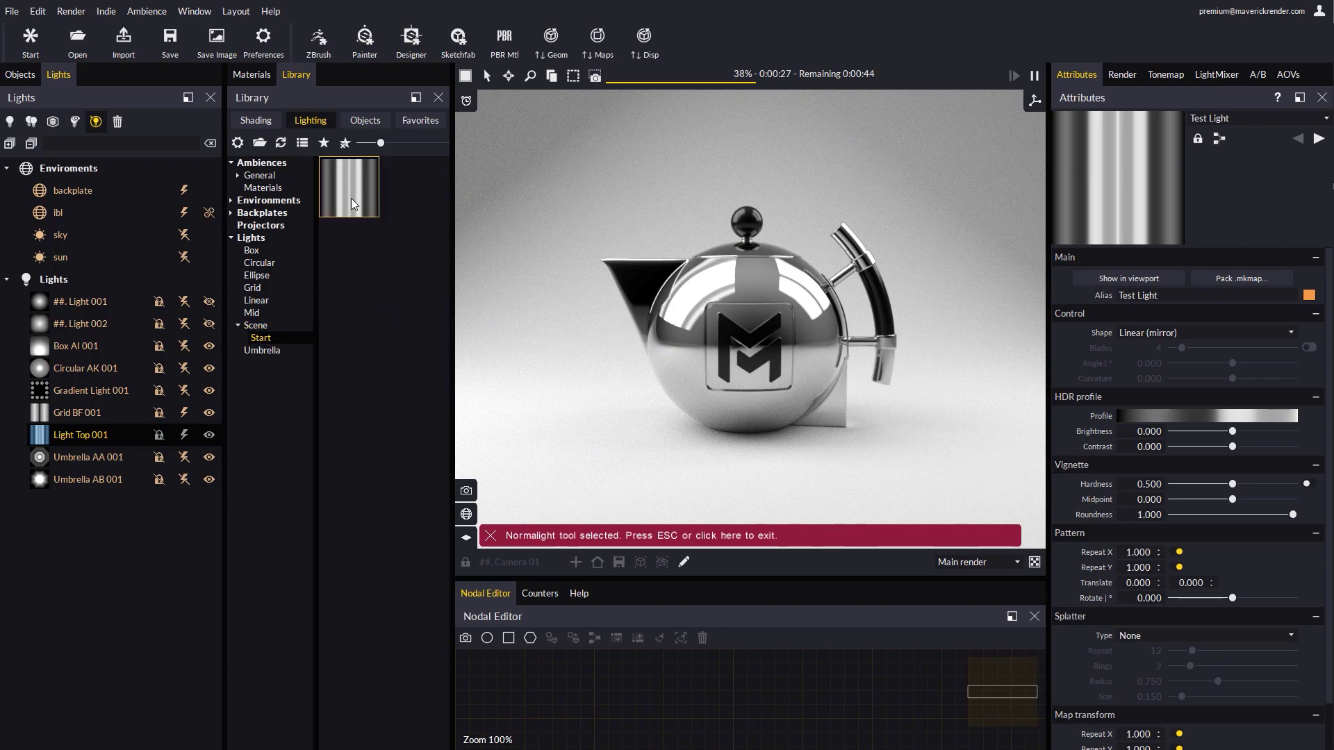
# Drop the Test Light preset on the teapot, reuse its map, and shift its reflection right
pyautogui.moveTo(352, 186); pyautogui.dragTo(715, 278)
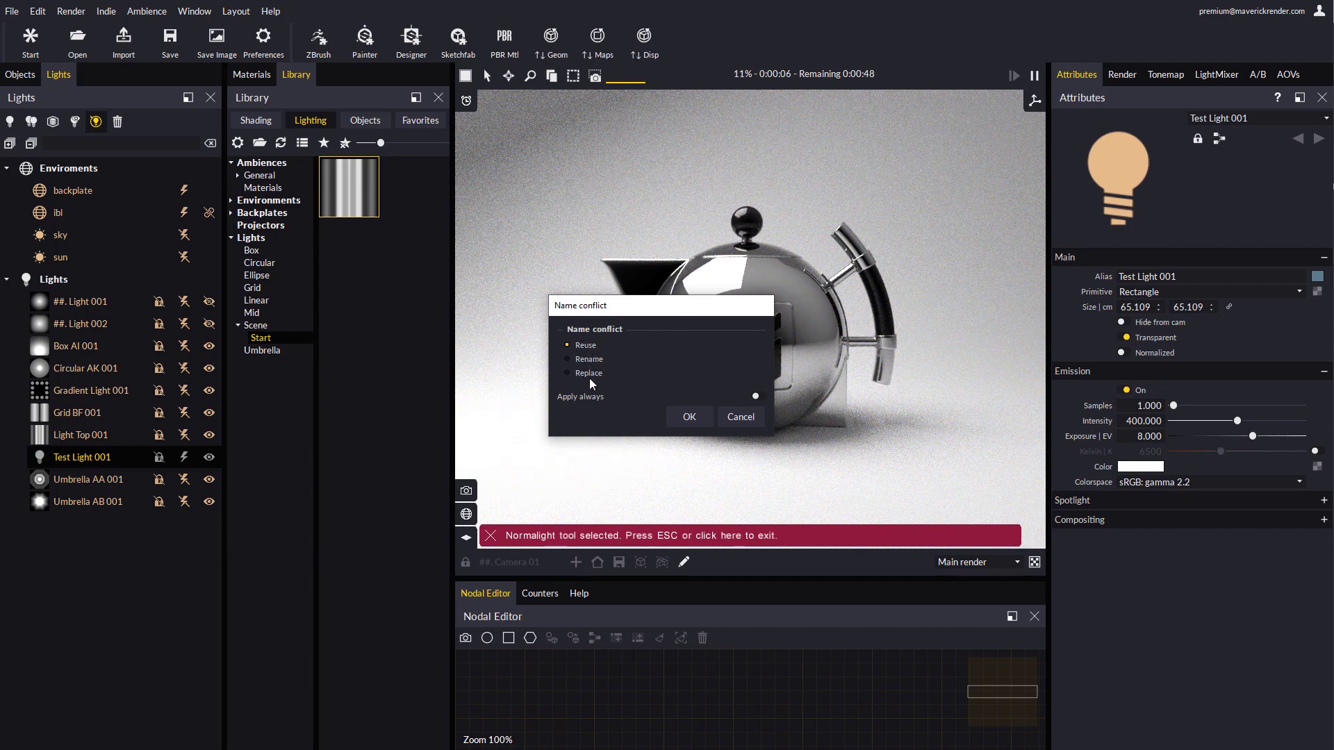
pyautogui.click(688, 417)
pyautogui.moveTo(695, 300)
pyautogui.mouseDown()
pyautogui.moveTo(799, 312)
pyautogui.moveTo(748, 374)
pyautogui.moveTo(711, 285)
pyautogui.mouseUp()
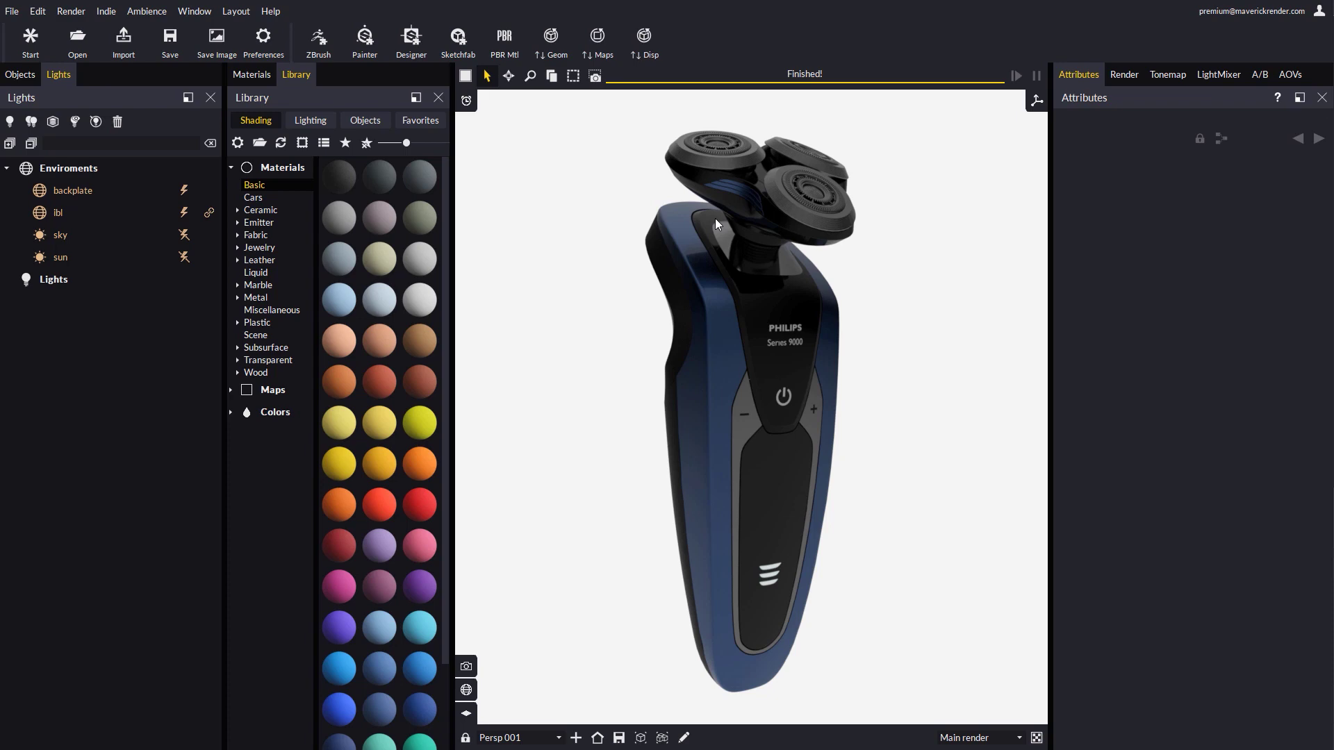
# Select the shaver body, orbit around it, then select ibl and reset to the home view
pyautogui.click(761, 367)
pyautogui.moveTo(731, 388); pyautogui.dragTo(543, 410)
pyautogui.click(856, 430)
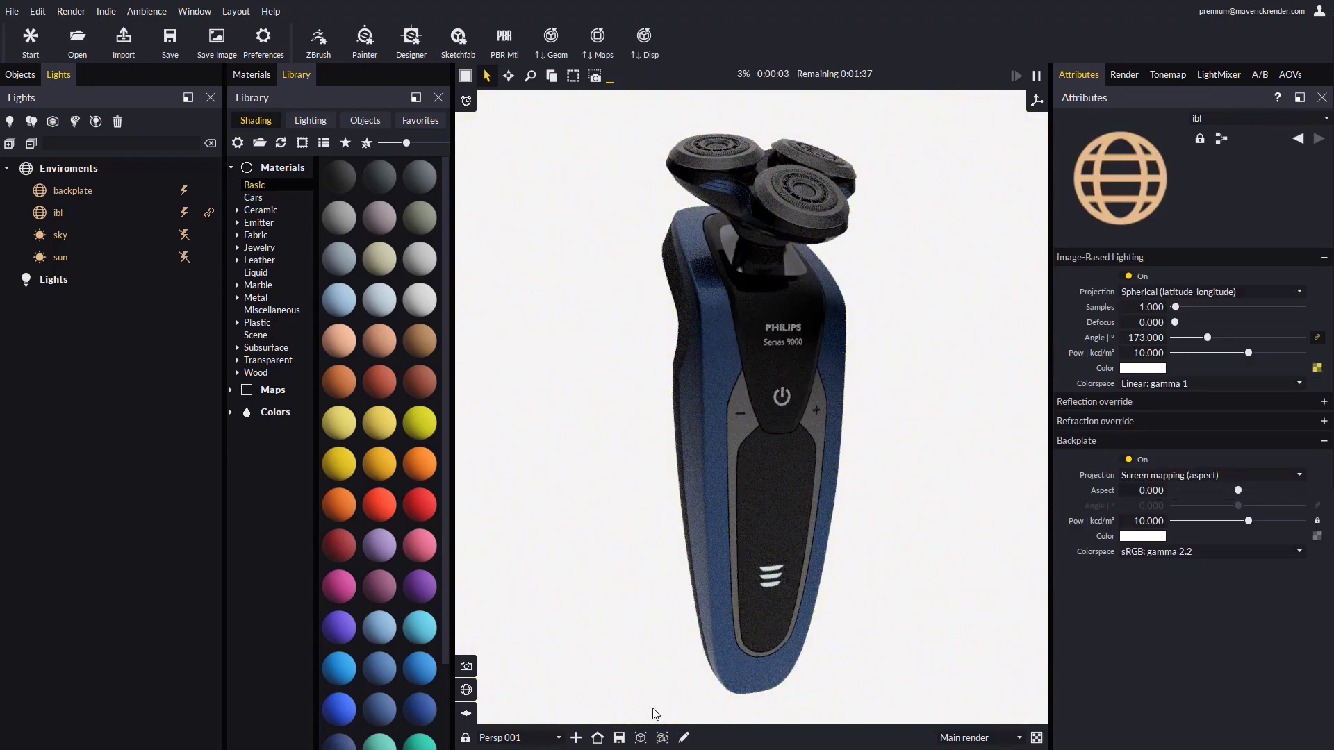
pyautogui.click(597, 738)
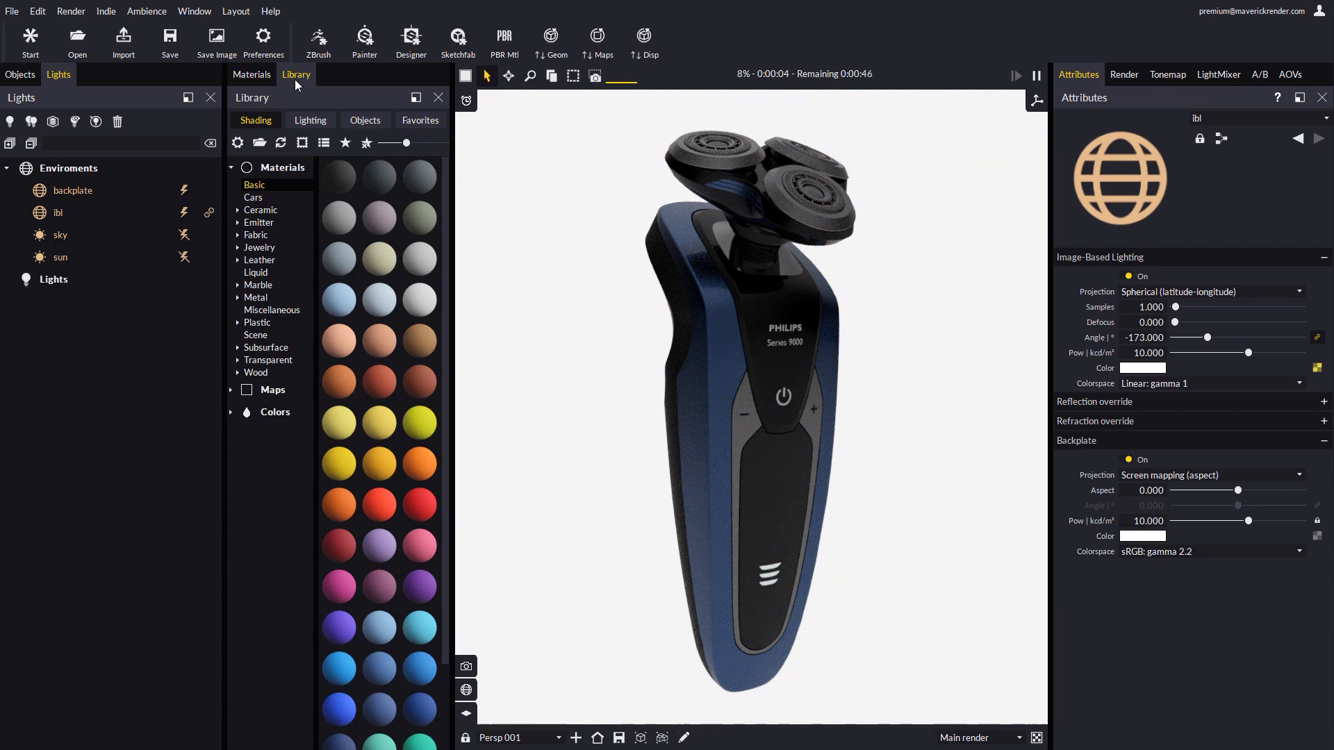
# Browse the Box, Circular, Grid, Linear and Umbrella light presets, returning to Box
pyautogui.click(323, 118)
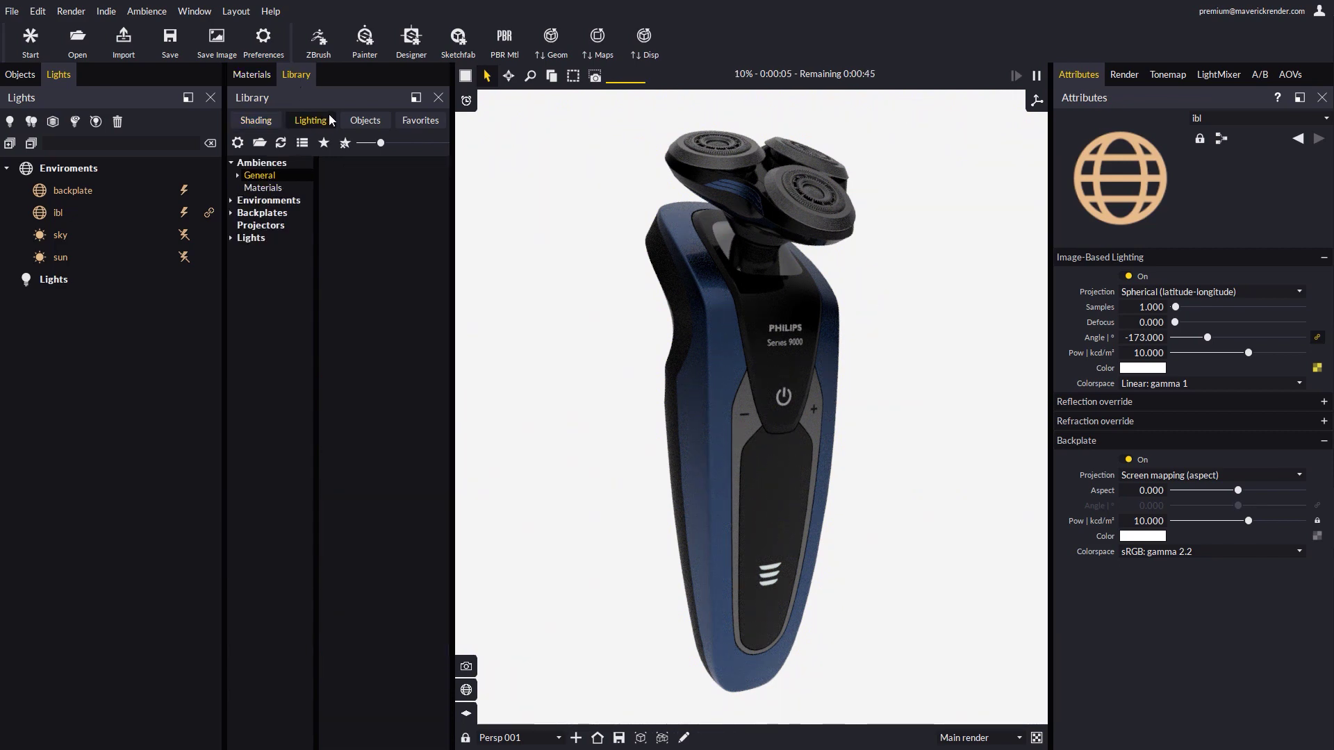
pyautogui.click(231, 238)
pyautogui.click(253, 250)
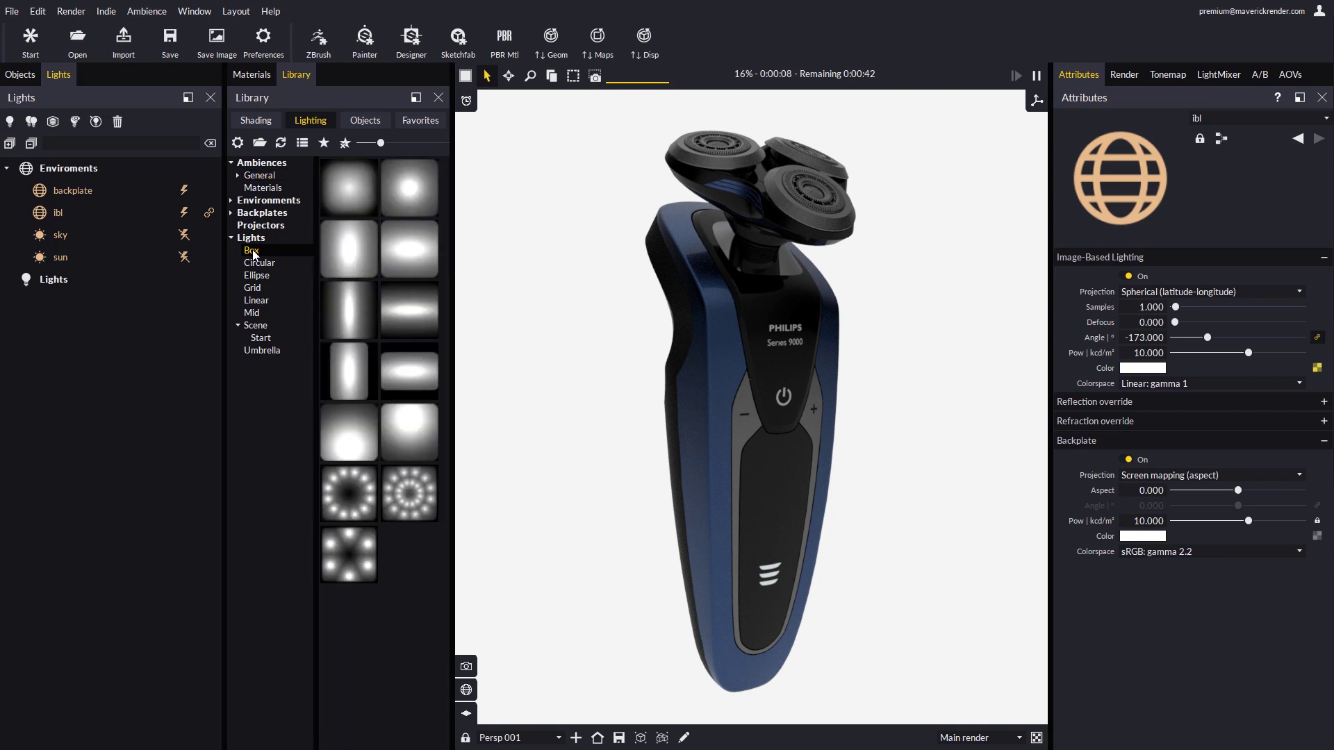
pyautogui.click(255, 264)
pyautogui.click(253, 287)
pyautogui.click(254, 301)
pyautogui.click(257, 350)
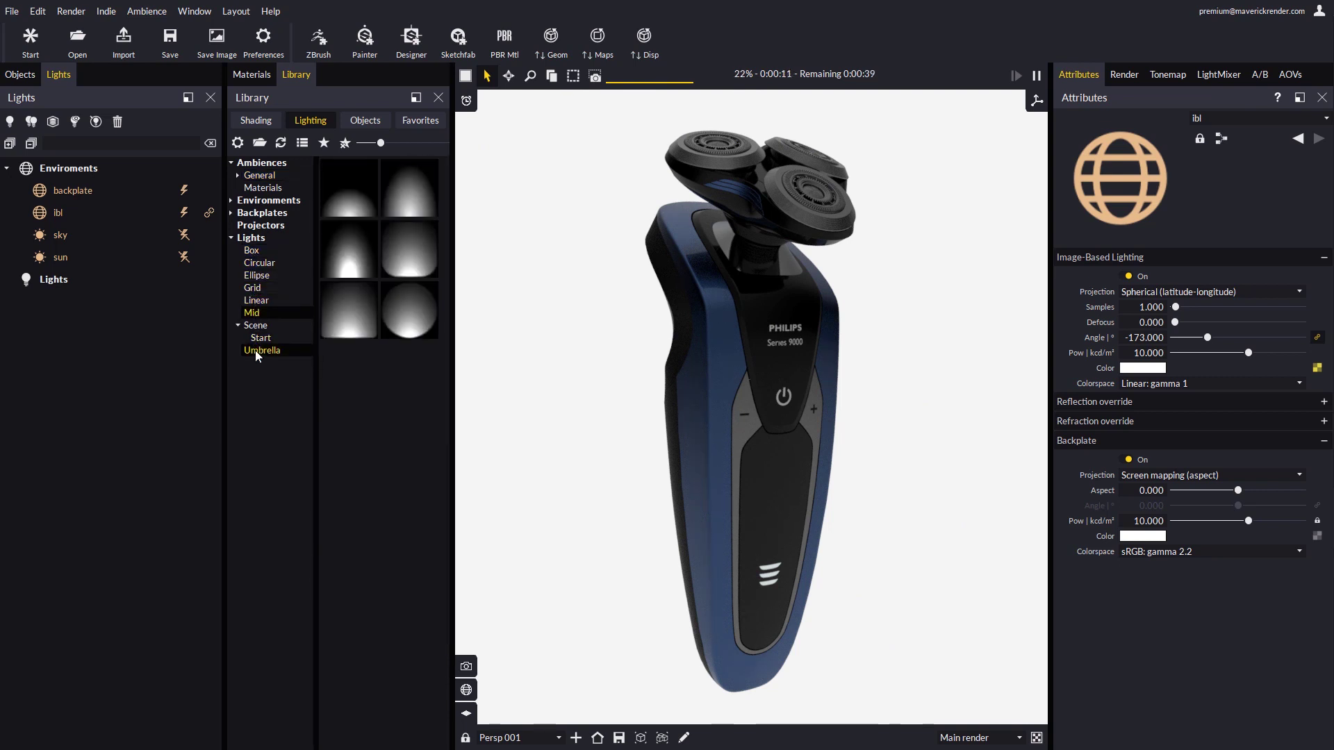
pyautogui.click(253, 252)
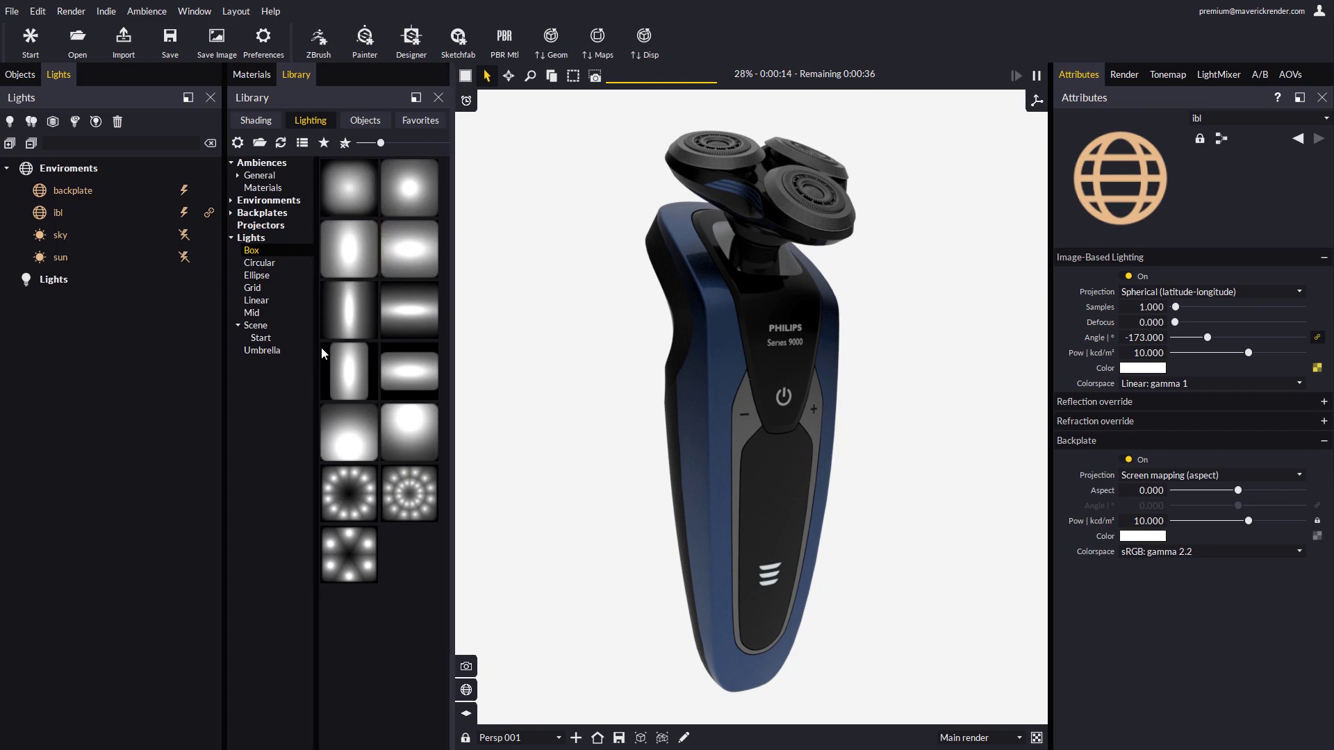
# Add a tall Box light and place its highlight down the shaver's right edge
pyautogui.moveTo(361, 376); pyautogui.dragTo(821, 440)
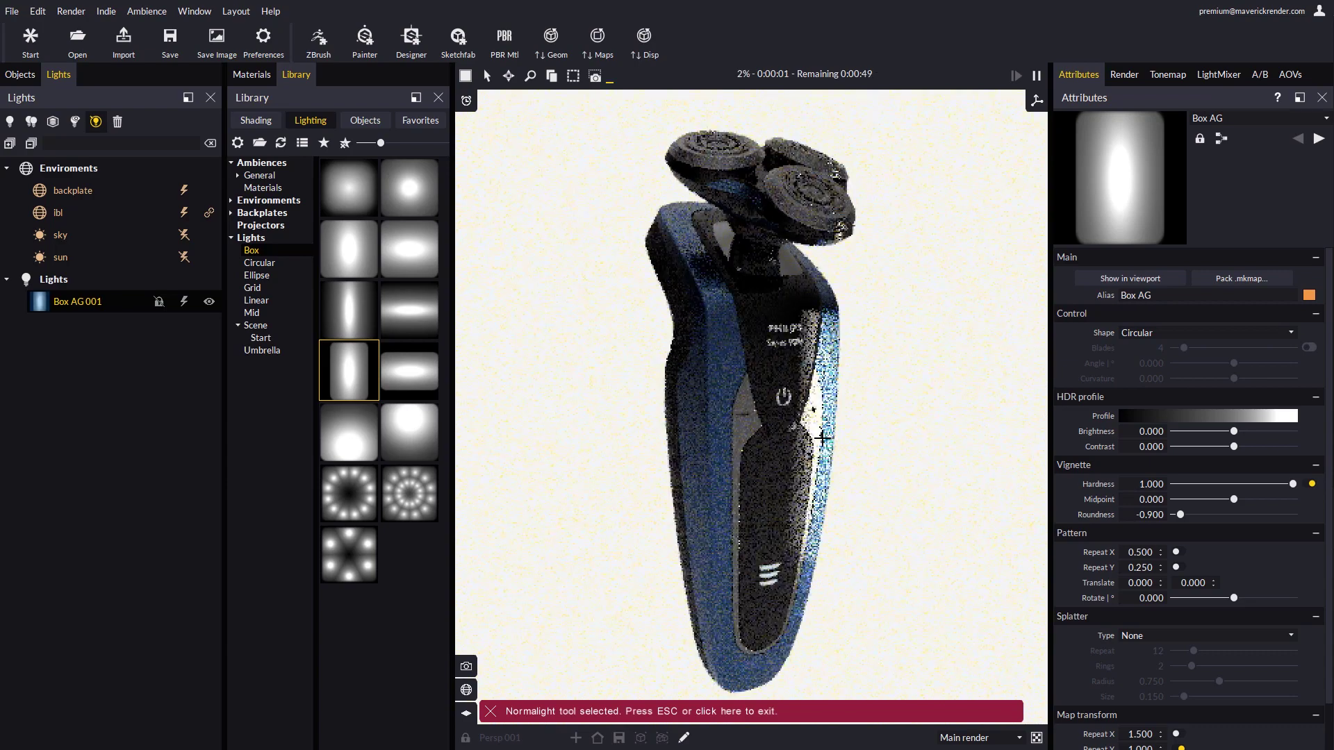
pyautogui.moveTo(823, 439); pyautogui.dragTo(814, 485)
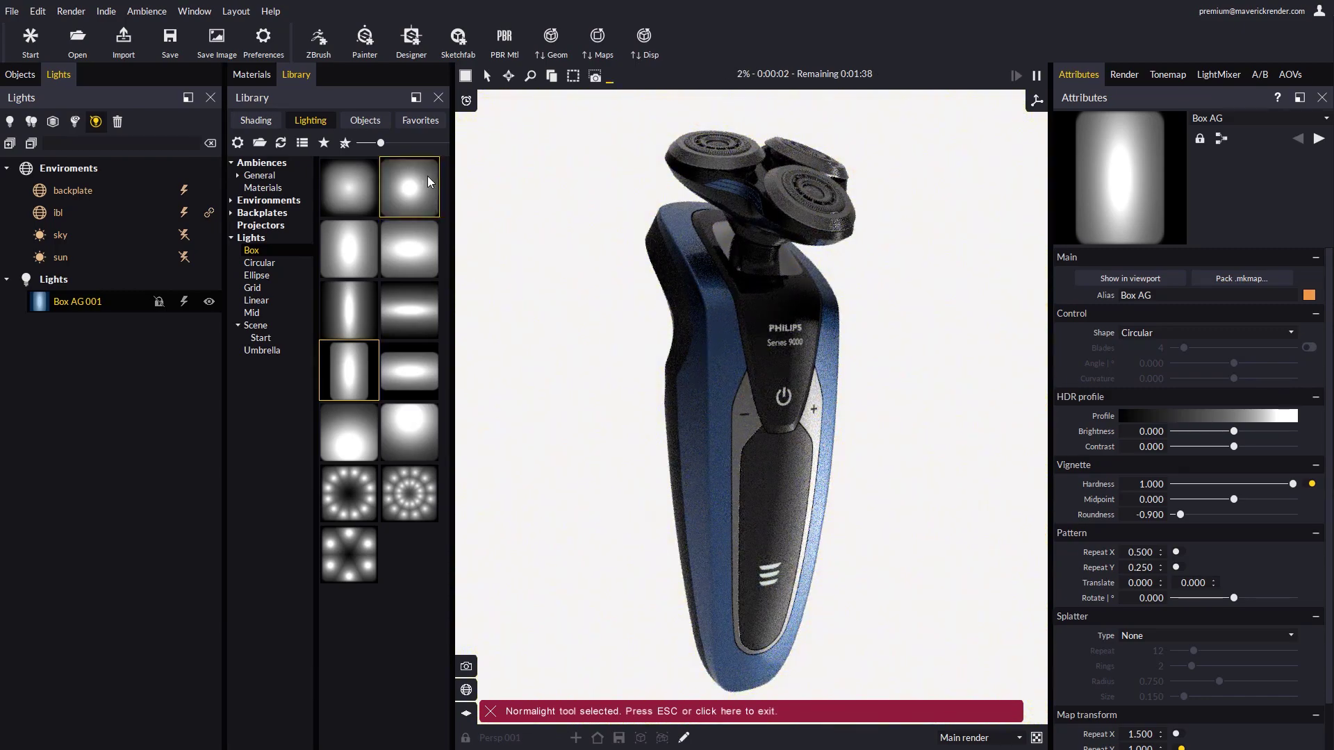
pyautogui.click(256, 300)
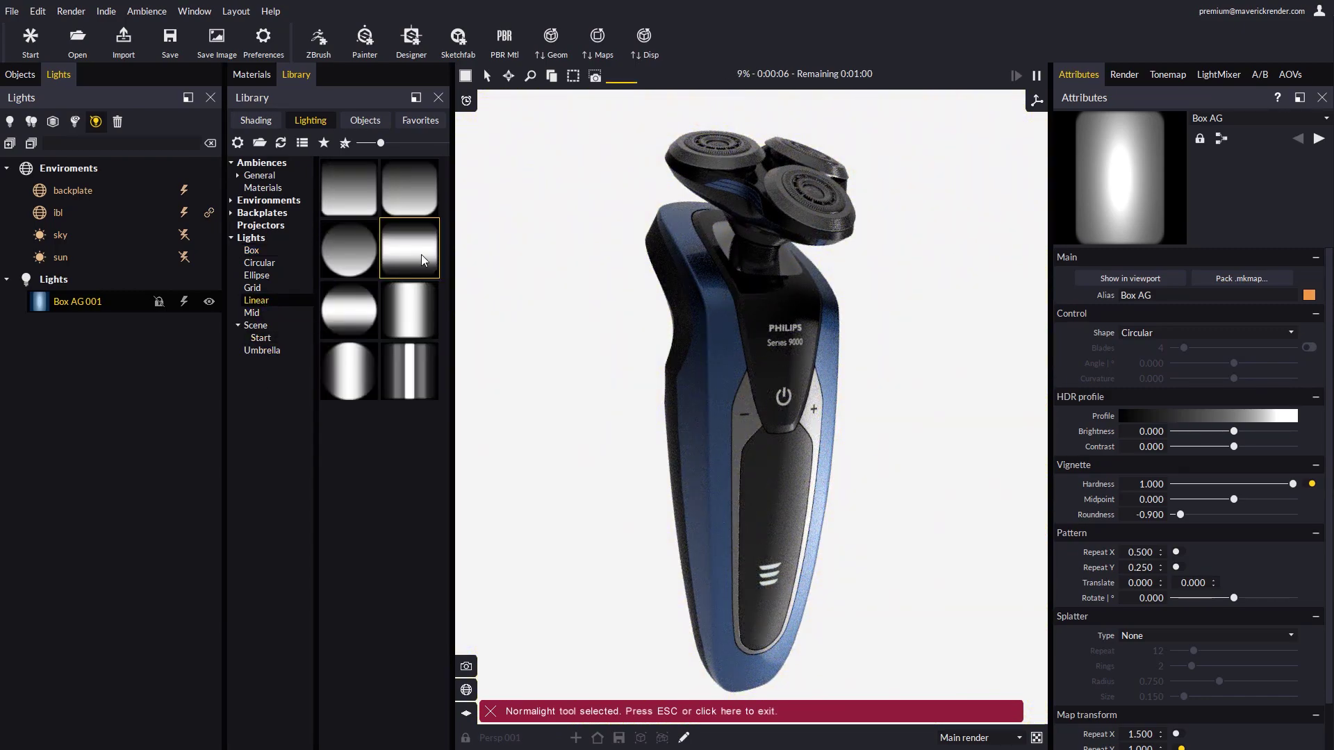
# Add a striped Linear AH 001 light and a Circular AC 001 light onto the shaver
pyautogui.moveTo(410, 377); pyautogui.dragTo(703, 431)
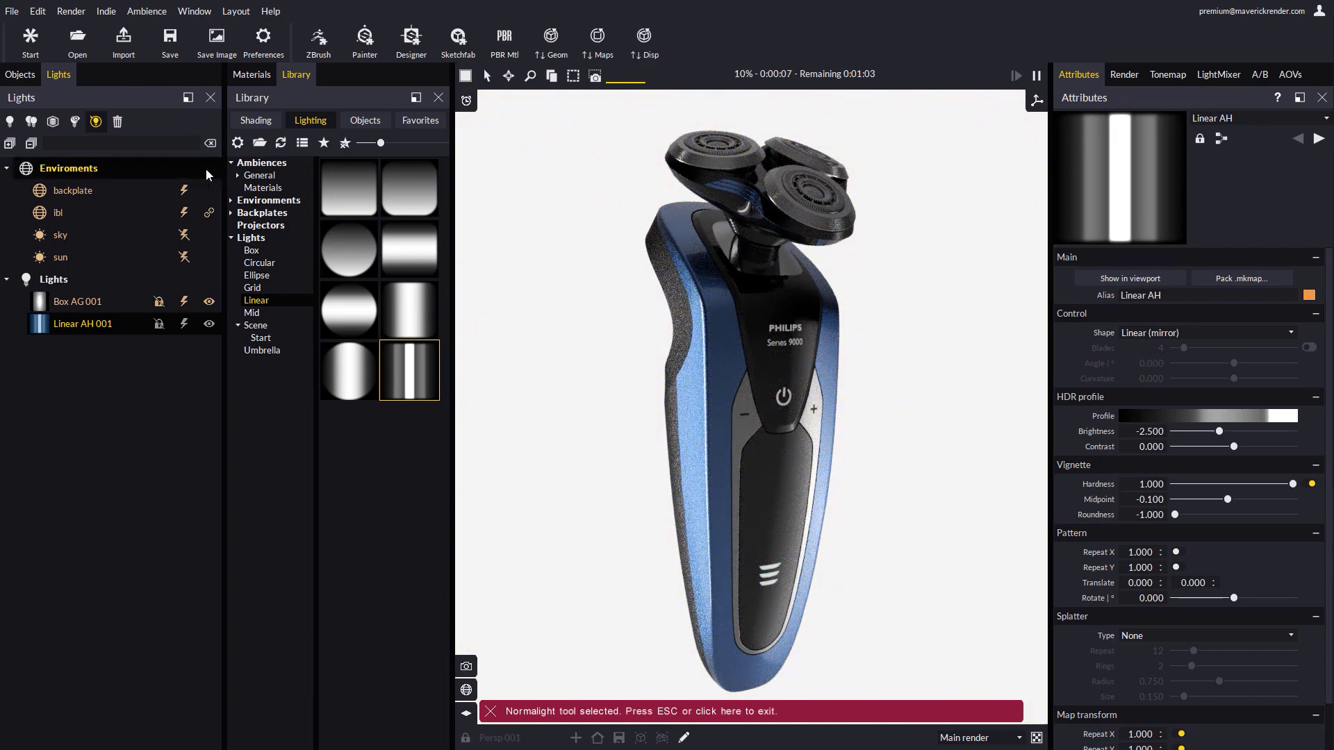
pyautogui.click(259, 263)
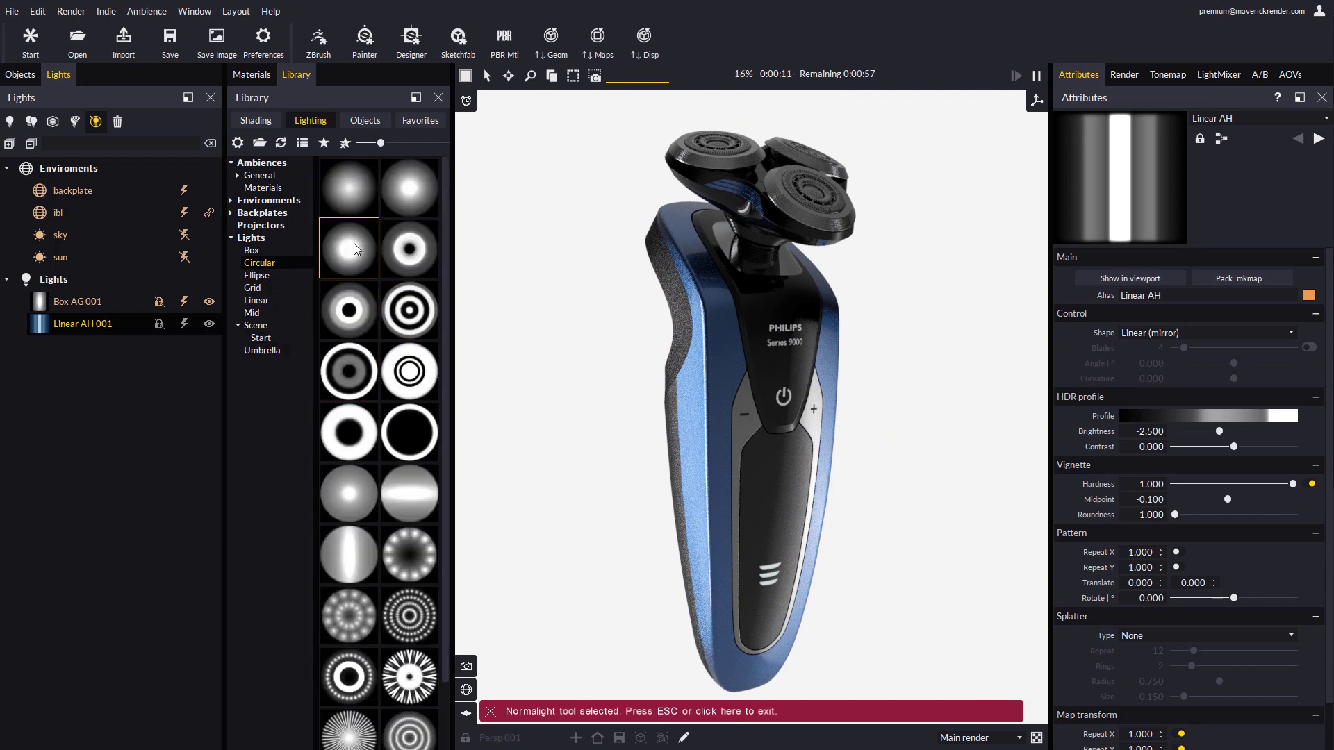
pyautogui.moveTo(354, 249); pyautogui.dragTo(858, 323)
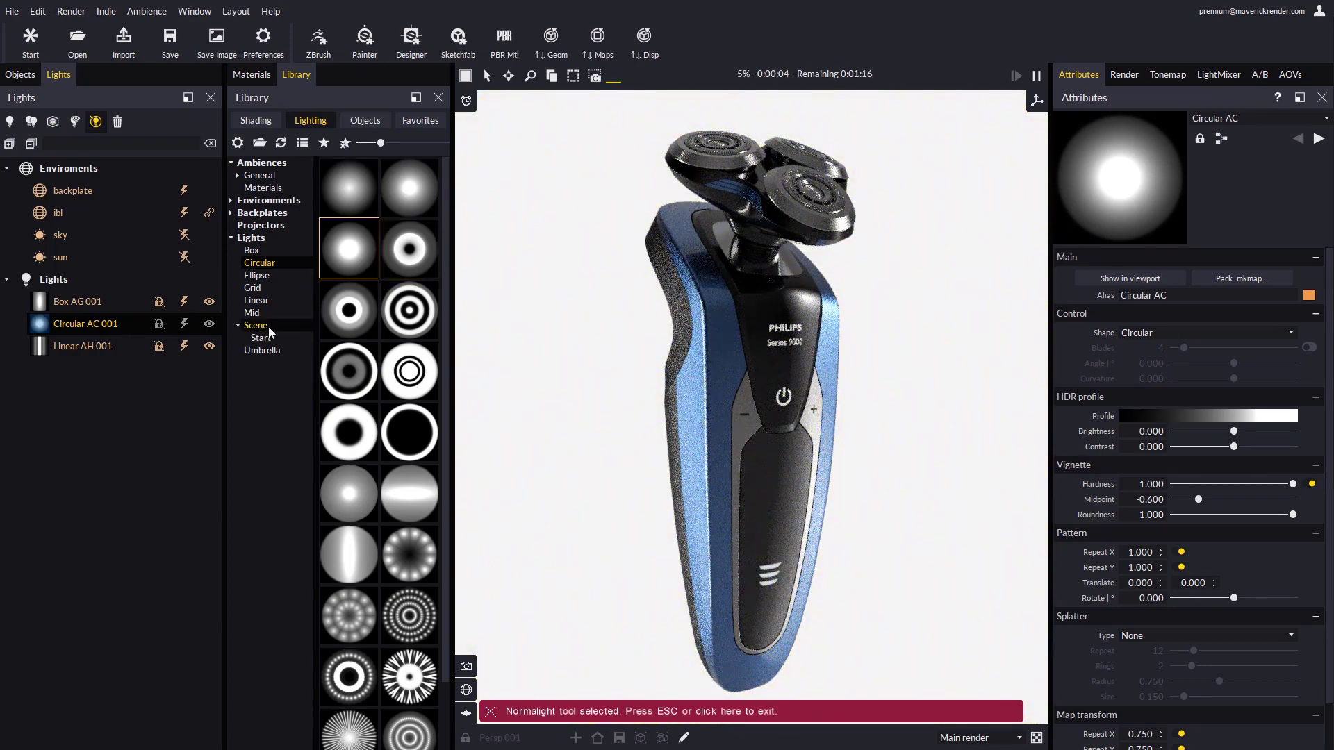
# Add a Grid BD 001 light, aim its highlight at the shaver head, then hide it
pyautogui.click(252, 287)
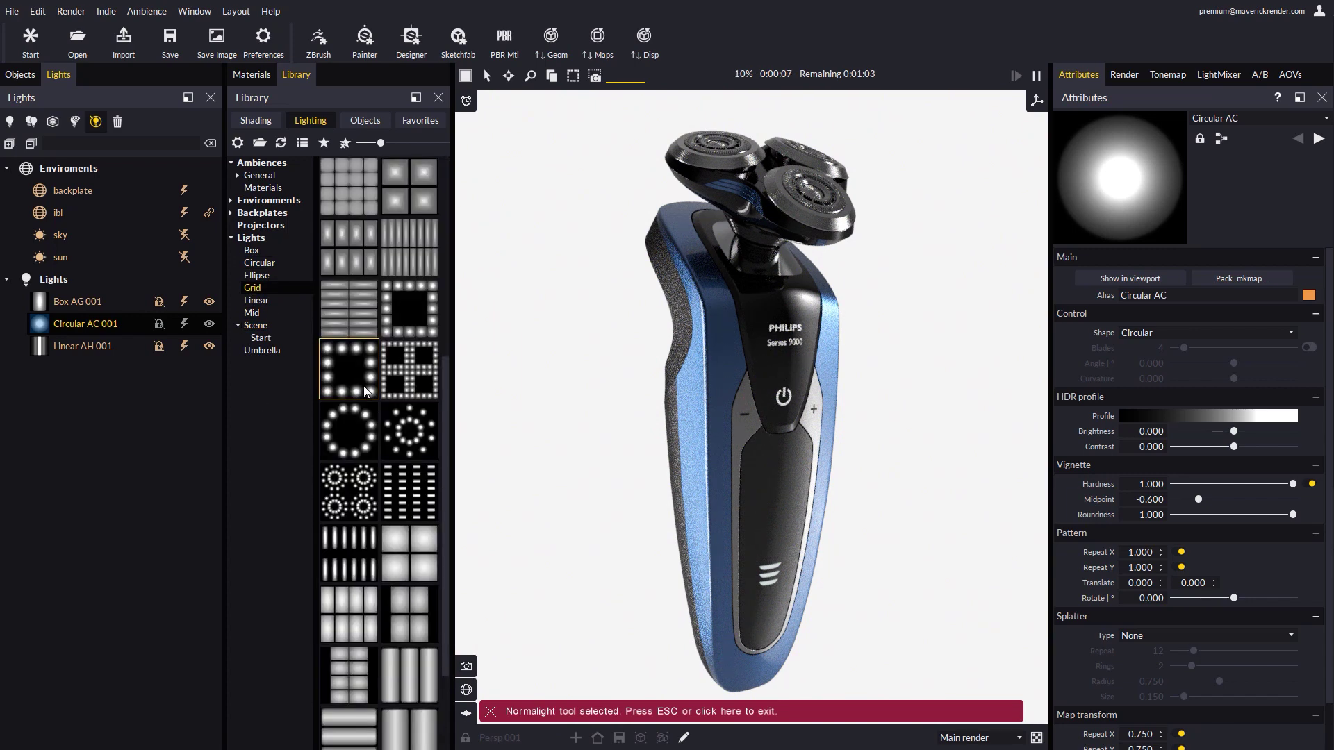
pyautogui.scroll(-2, 369, 379)
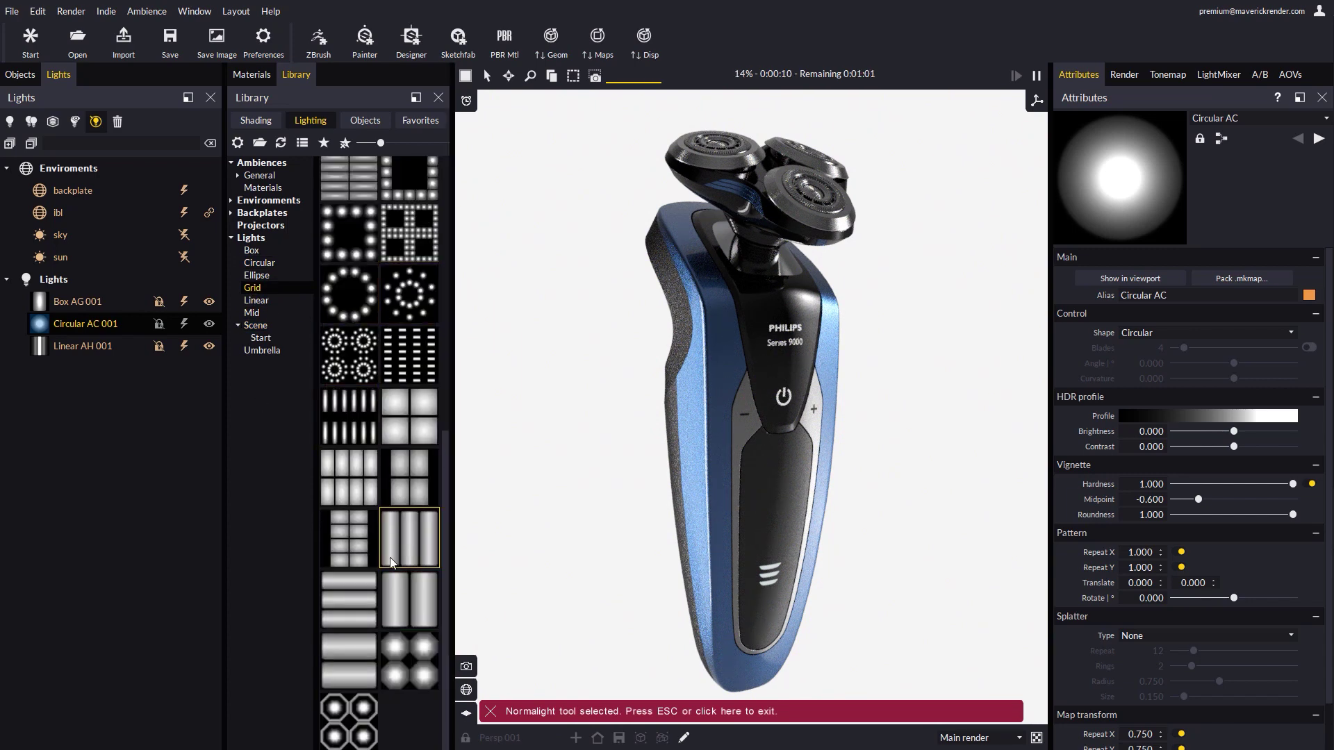
pyautogui.moveTo(398, 551); pyautogui.dragTo(693, 238)
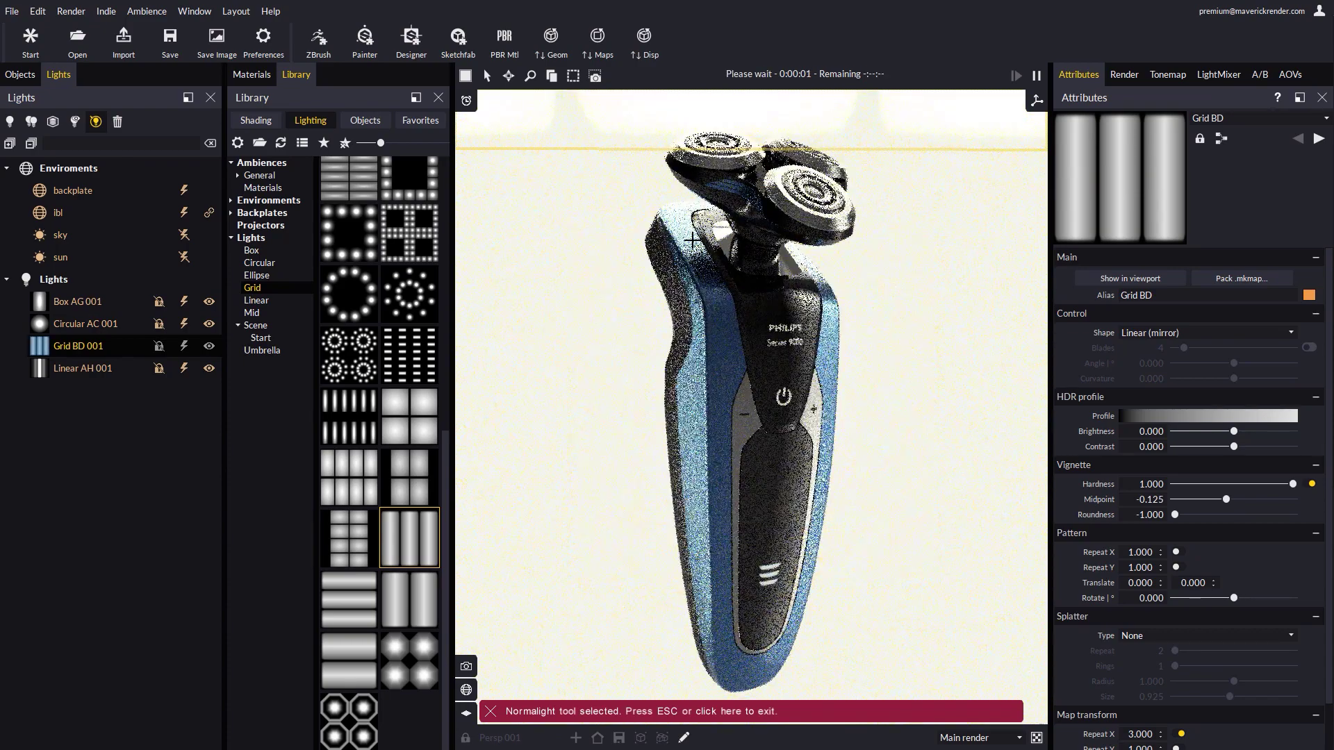
pyautogui.click(859, 235)
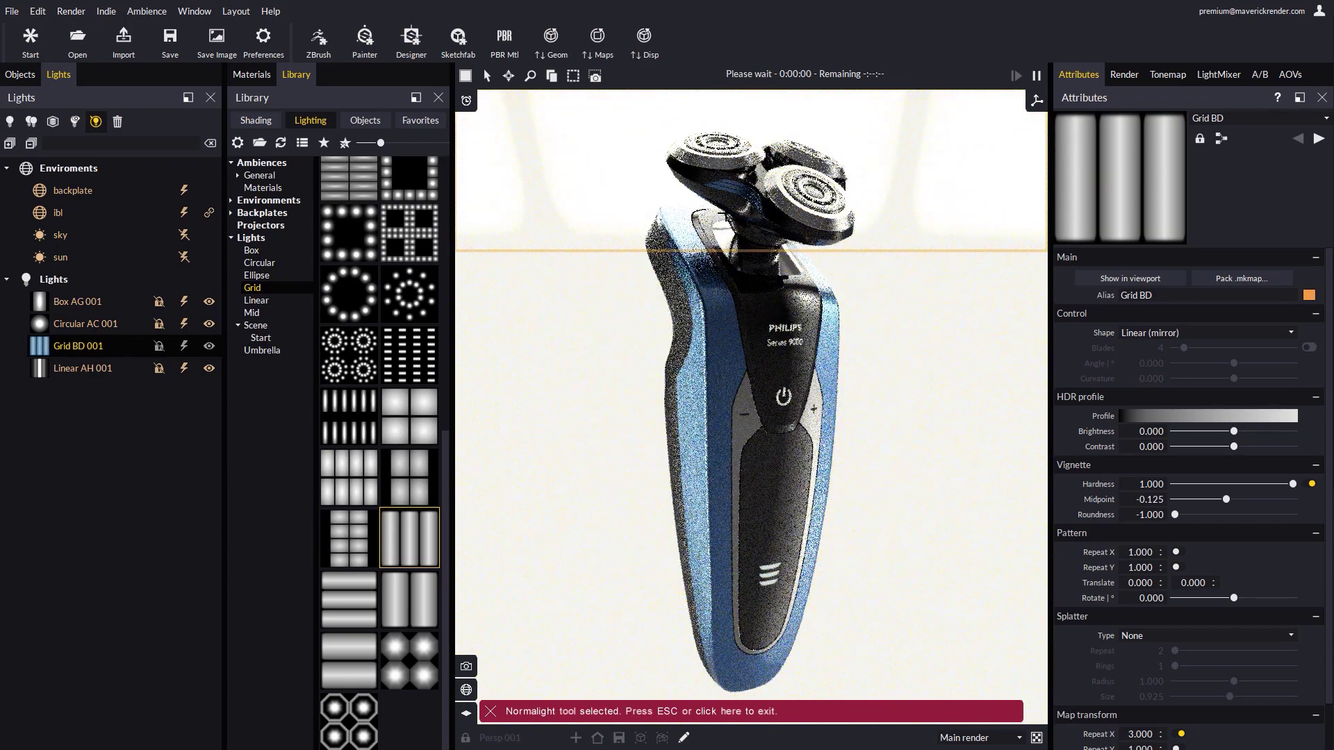
pyautogui.click(209, 346)
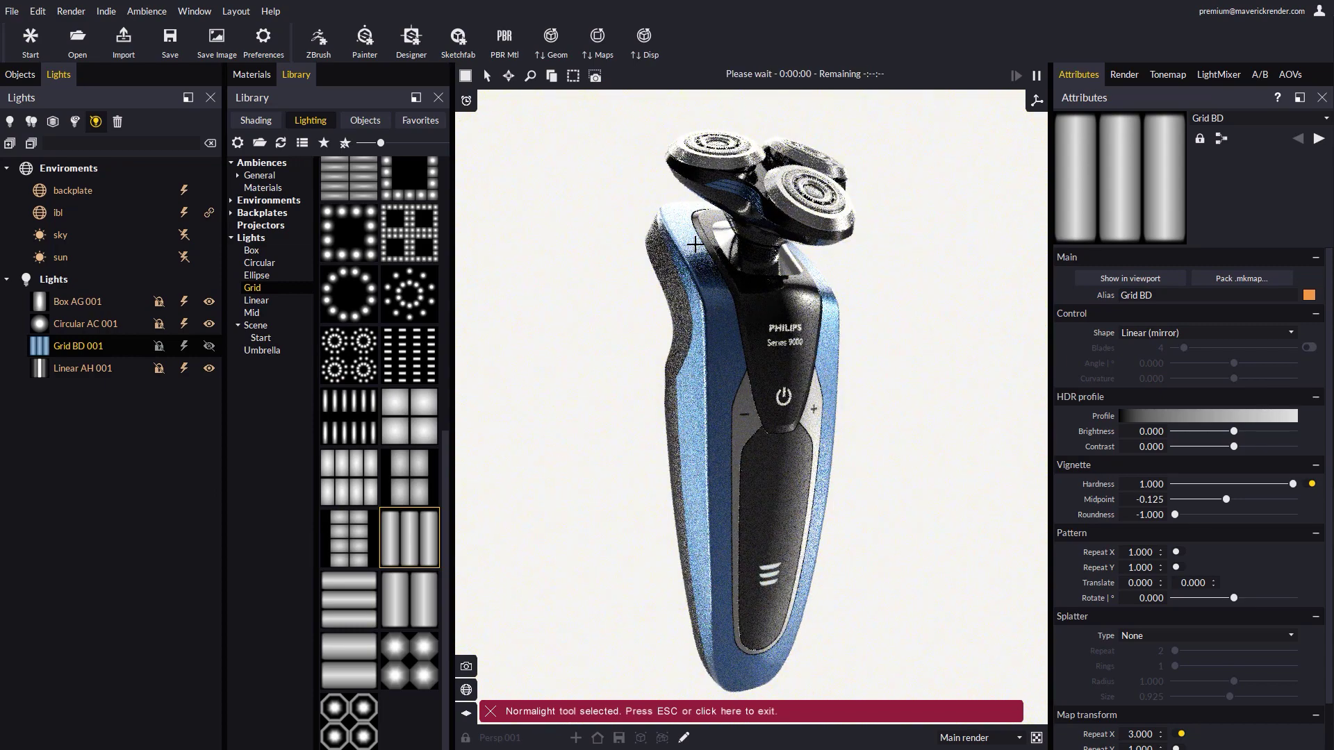
# Drop the first Umbrella preset and a Mid preset onto the shaver as Umbrella AA 001 and Mid AE 001
pyautogui.click(261, 351)
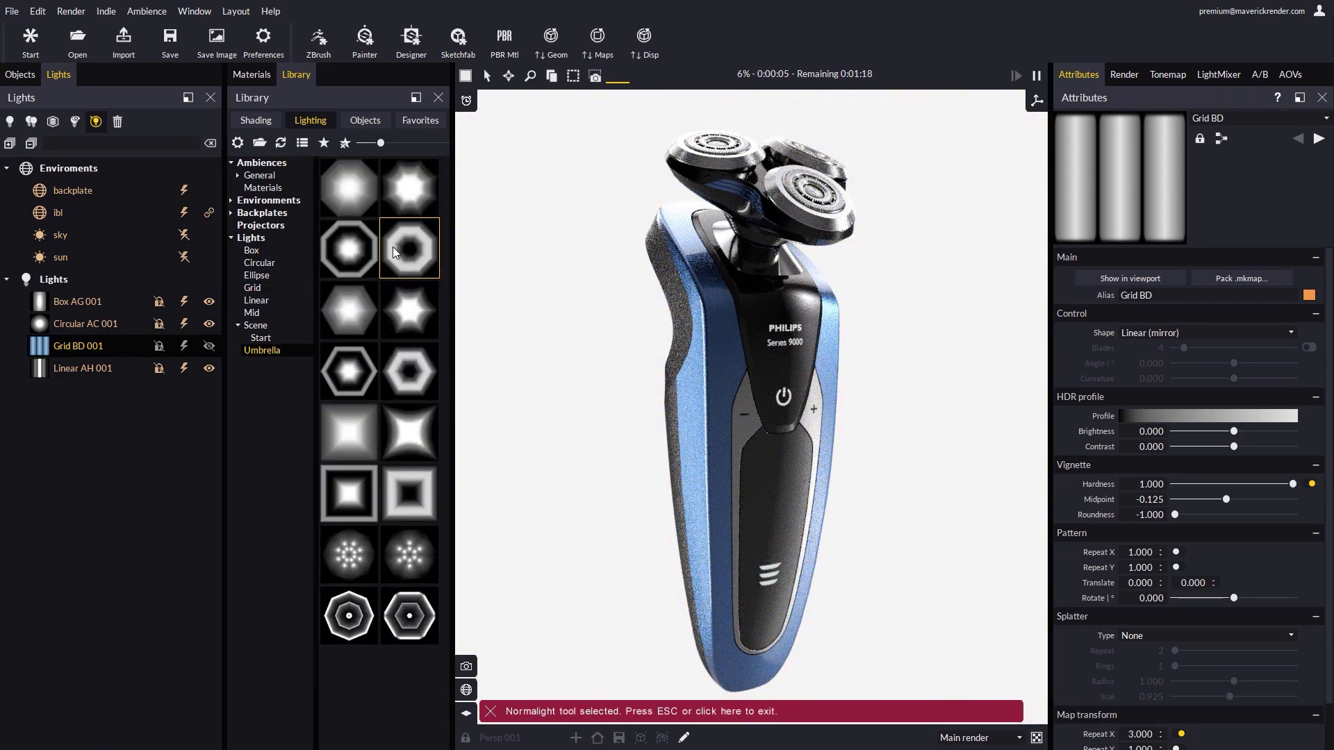
pyautogui.moveTo(349, 186); pyautogui.dragTo(771, 358)
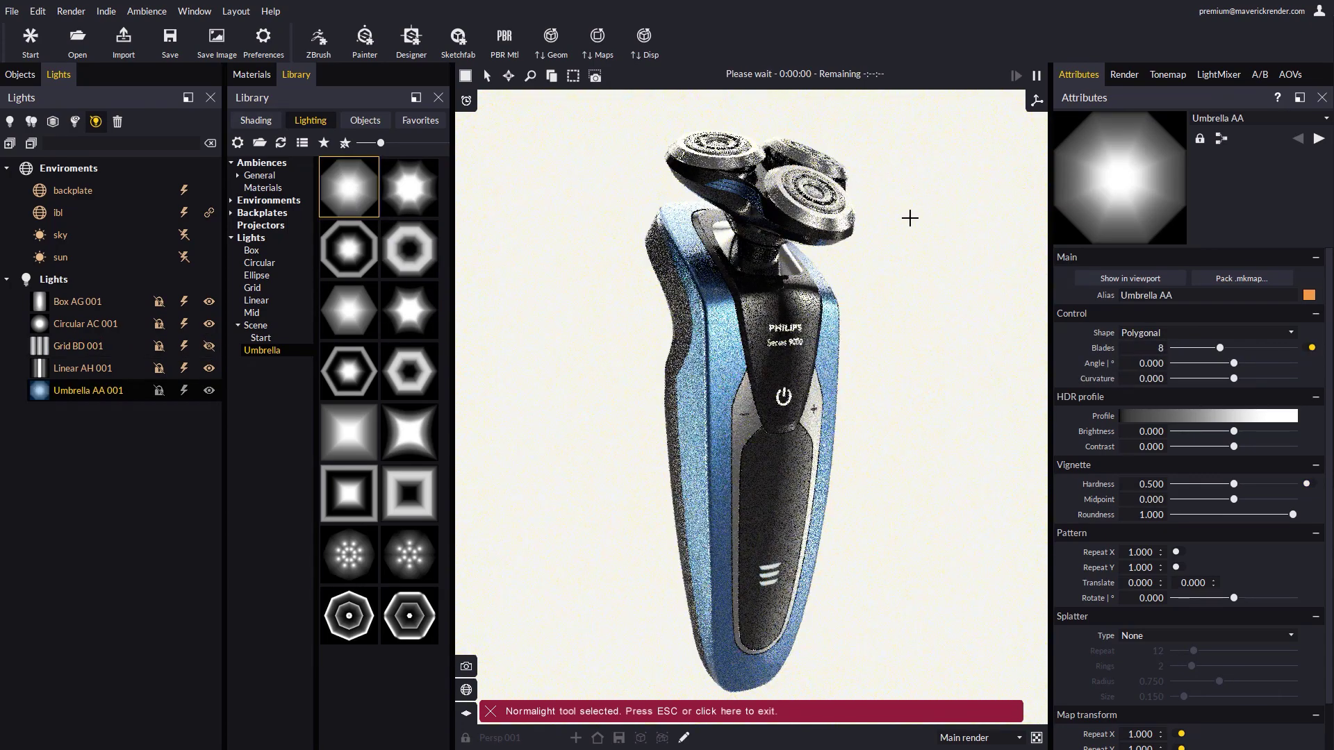
pyautogui.click(251, 313)
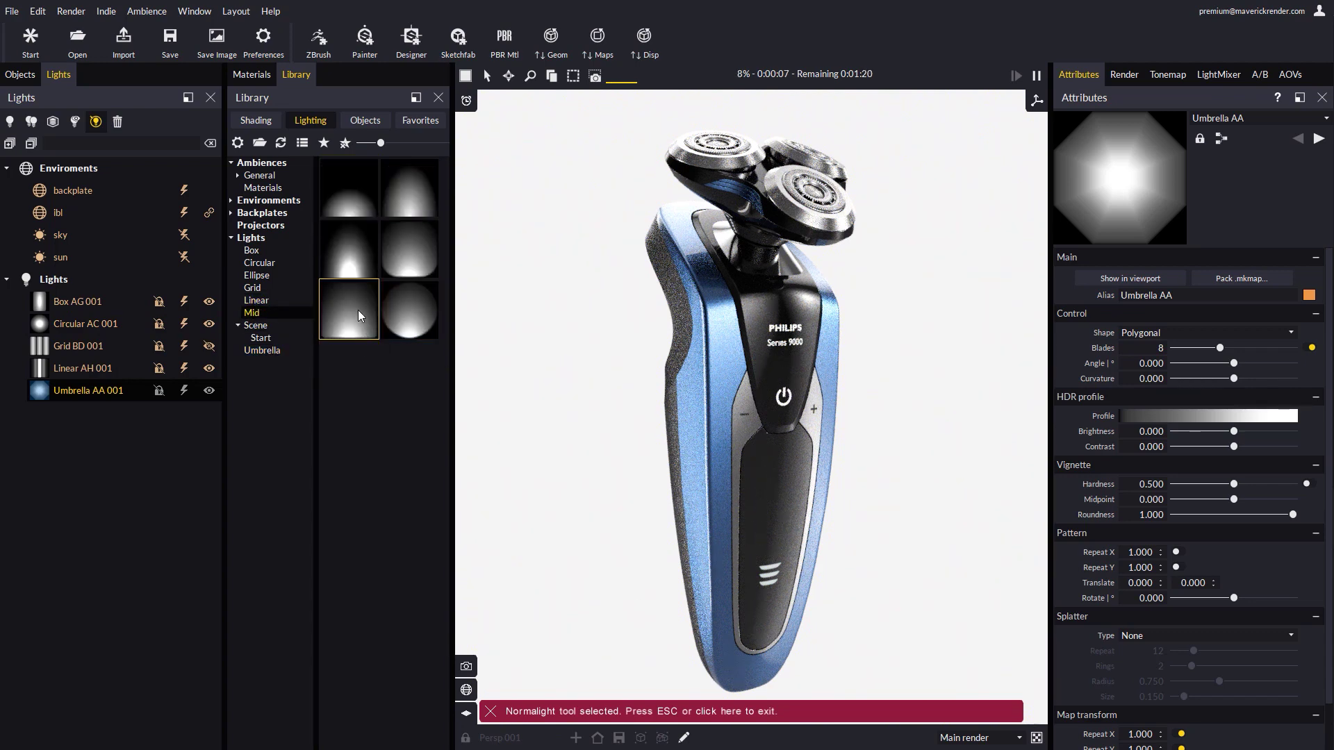
pyautogui.moveTo(366, 306); pyautogui.dragTo(737, 663)
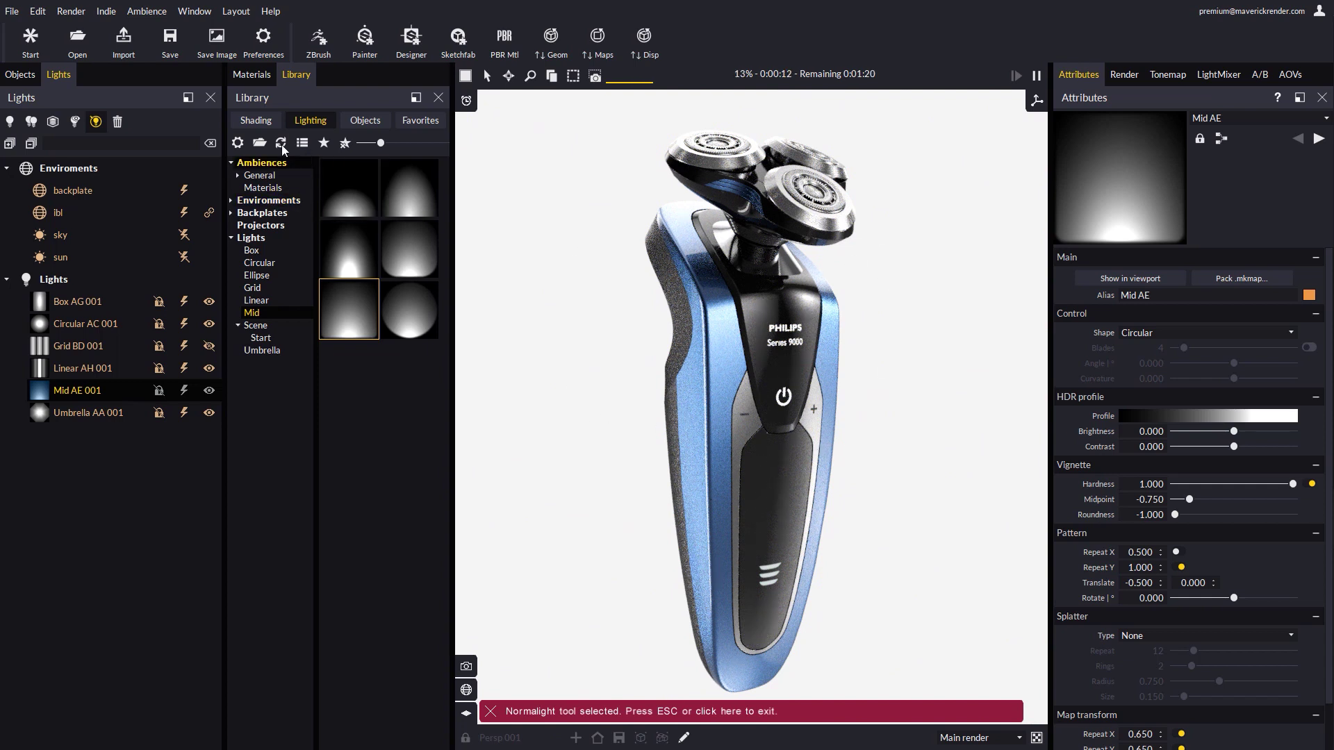
# Apply the orange radial gradient from Backplates > Gradients as the background and exit Normalight
pyautogui.doubleClick(263, 213)
pyautogui.click(271, 226)
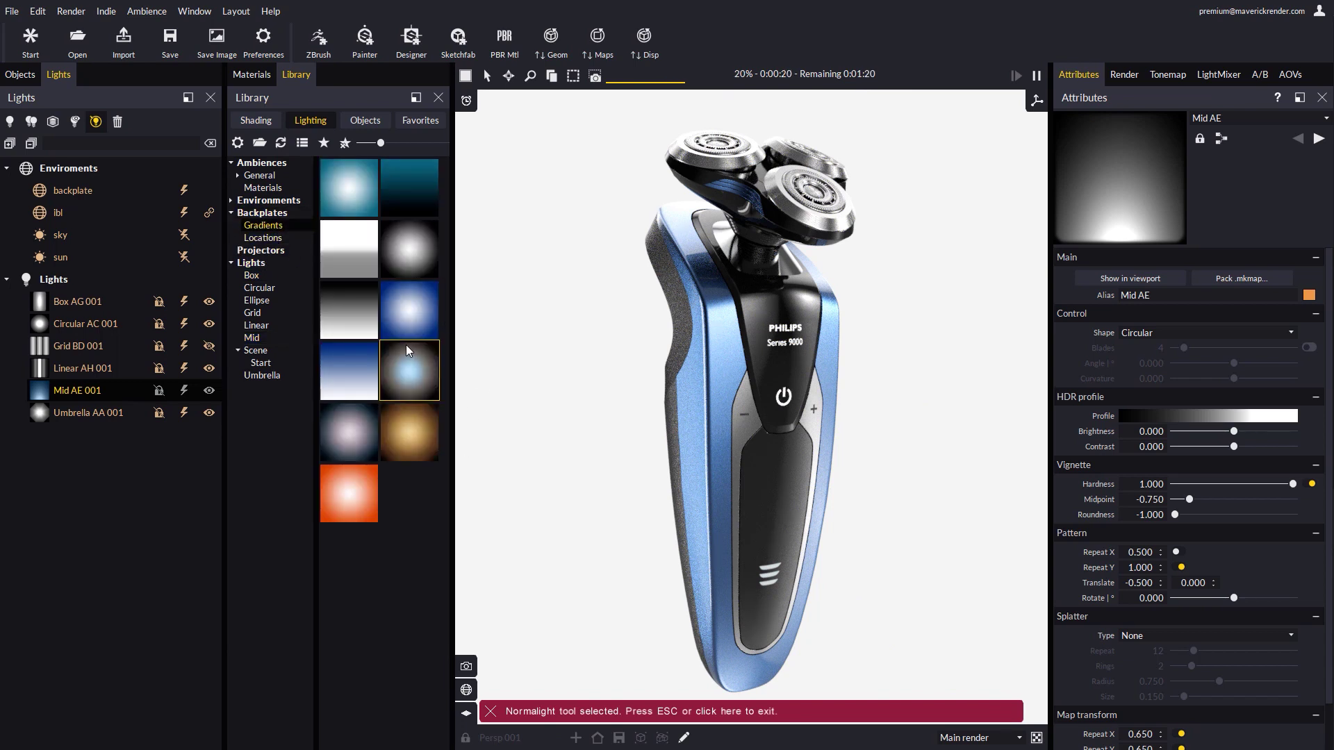
pyautogui.moveTo(349, 493); pyautogui.dragTo(595, 517)
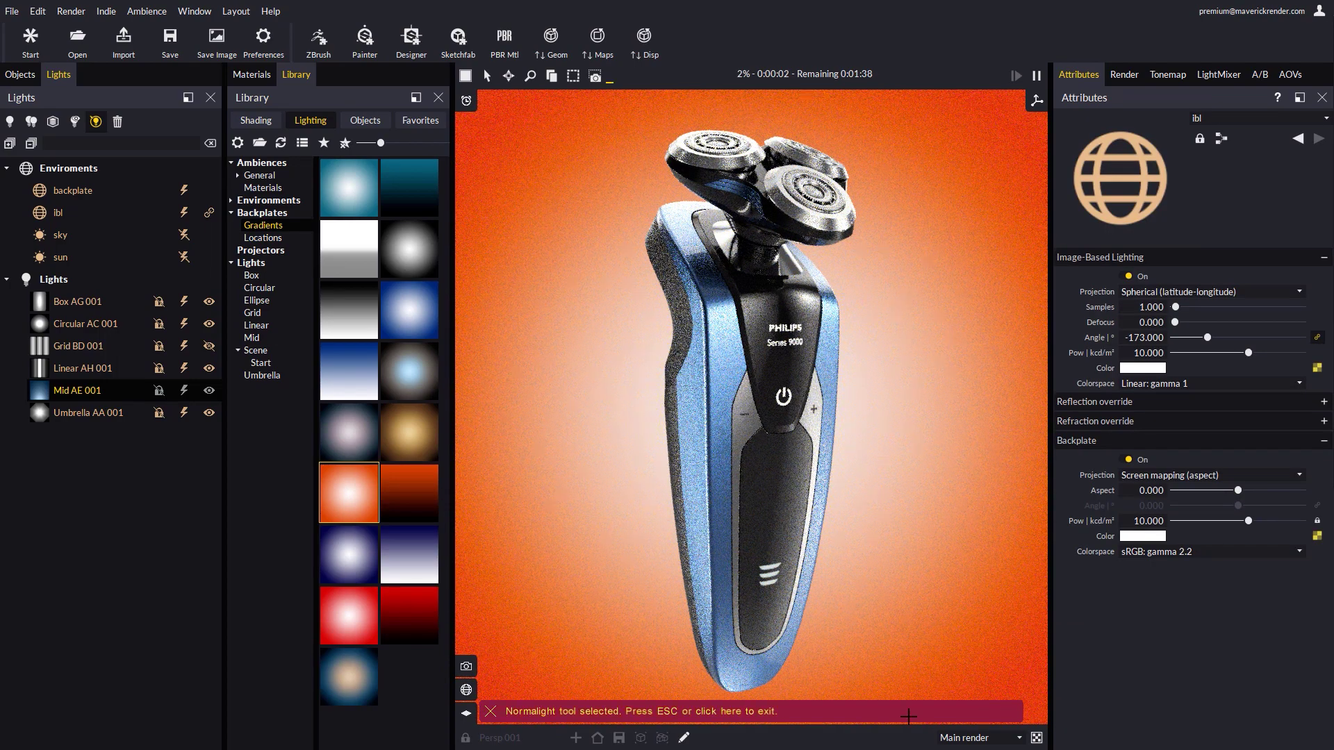
pyautogui.click(769, 712)
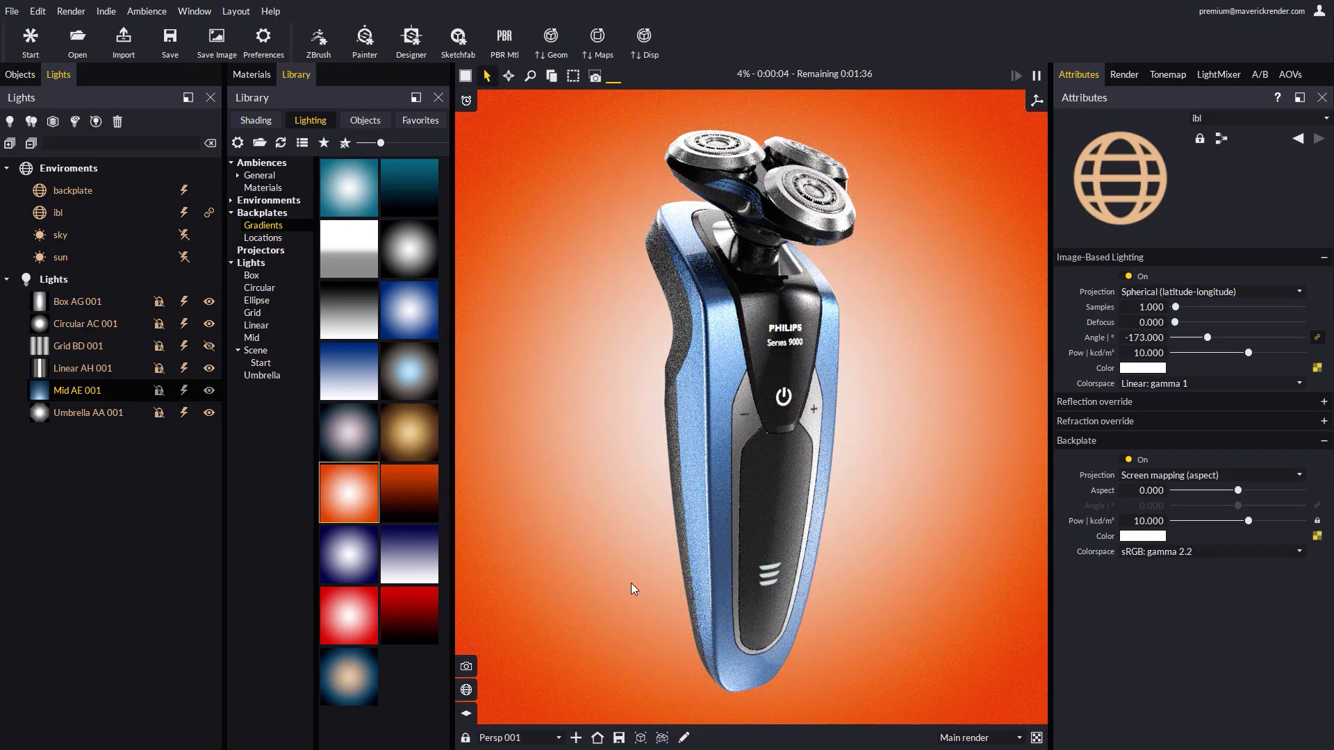
# Enable the light mixer with all channels muted, restore Environment, and set Channels 1–2 to 1.393 and 1.944
pyautogui.click(1217, 74)
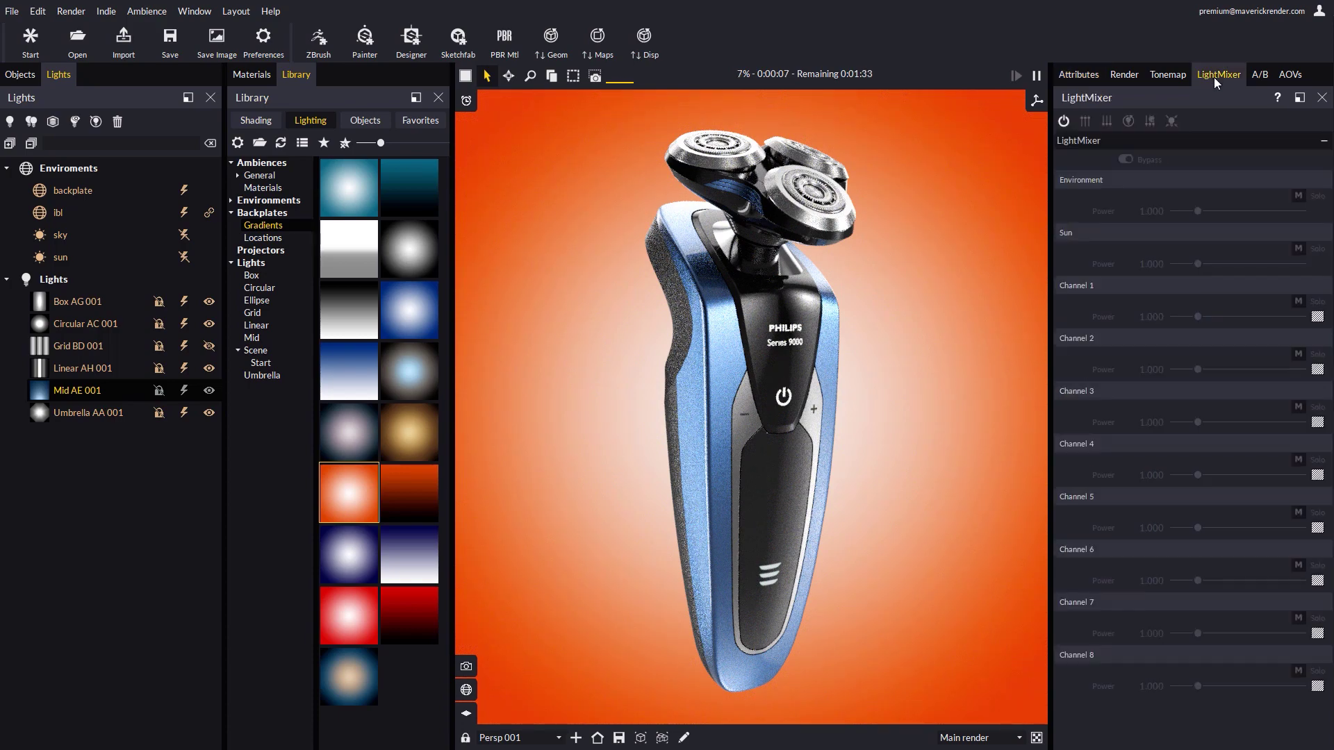
pyautogui.click(1064, 122)
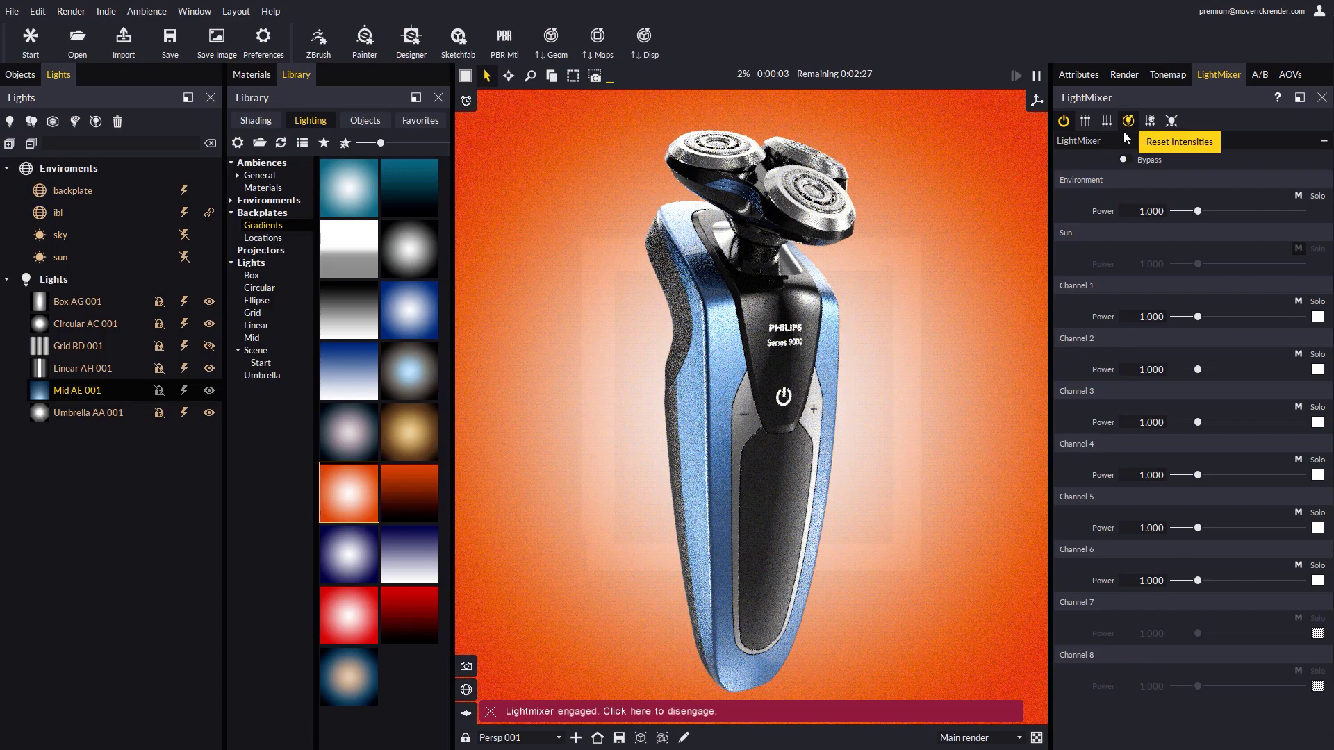
pyautogui.click(1107, 122)
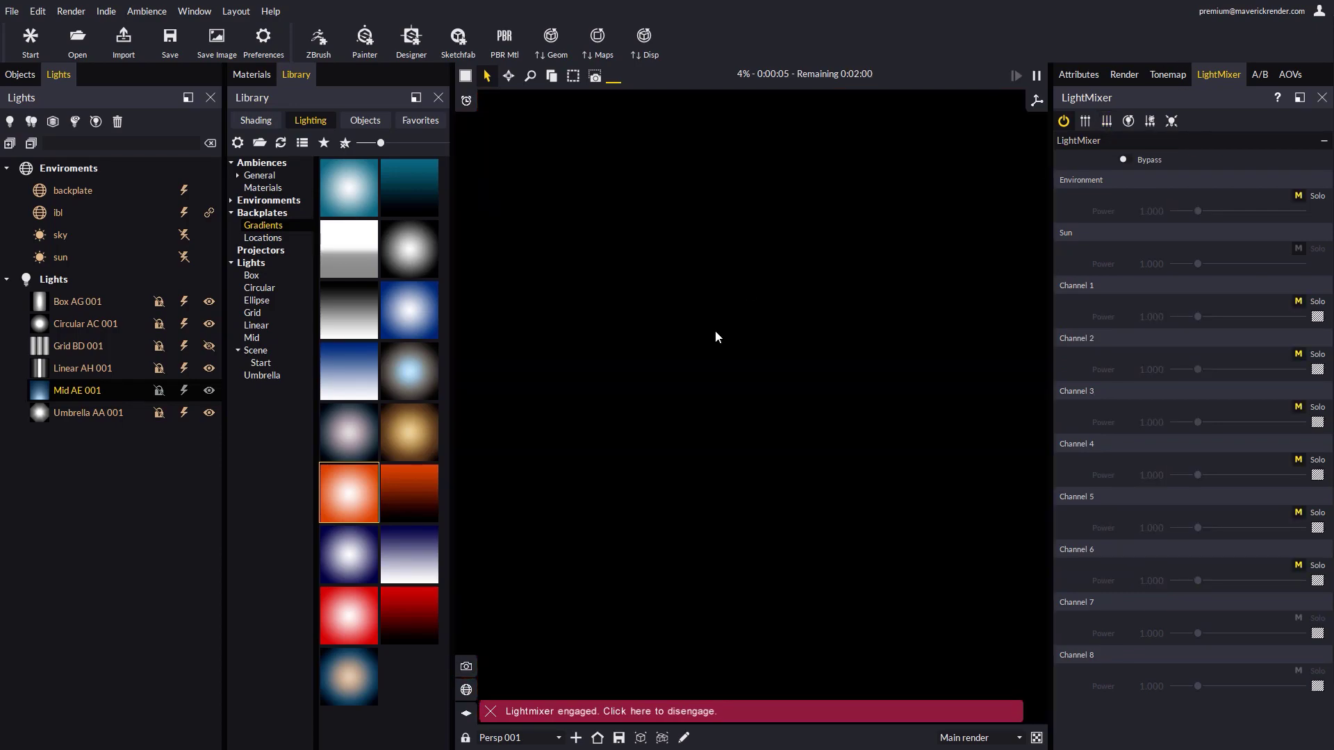
pyautogui.click(1299, 197)
pyautogui.click(1298, 302)
pyautogui.moveTo(1197, 317); pyautogui.dragTo(1201, 317)
pyautogui.click(1298, 356)
pyautogui.moveTo(1198, 369); pyautogui.dragTo(1204, 370)
# Set Channels 3–6 to 0.797, 0.688, 1.393 and 1.216, then commit the mix to the lights
pyautogui.click(1298, 408)
pyautogui.moveTo(1192, 425); pyautogui.dragTo(1195, 425)
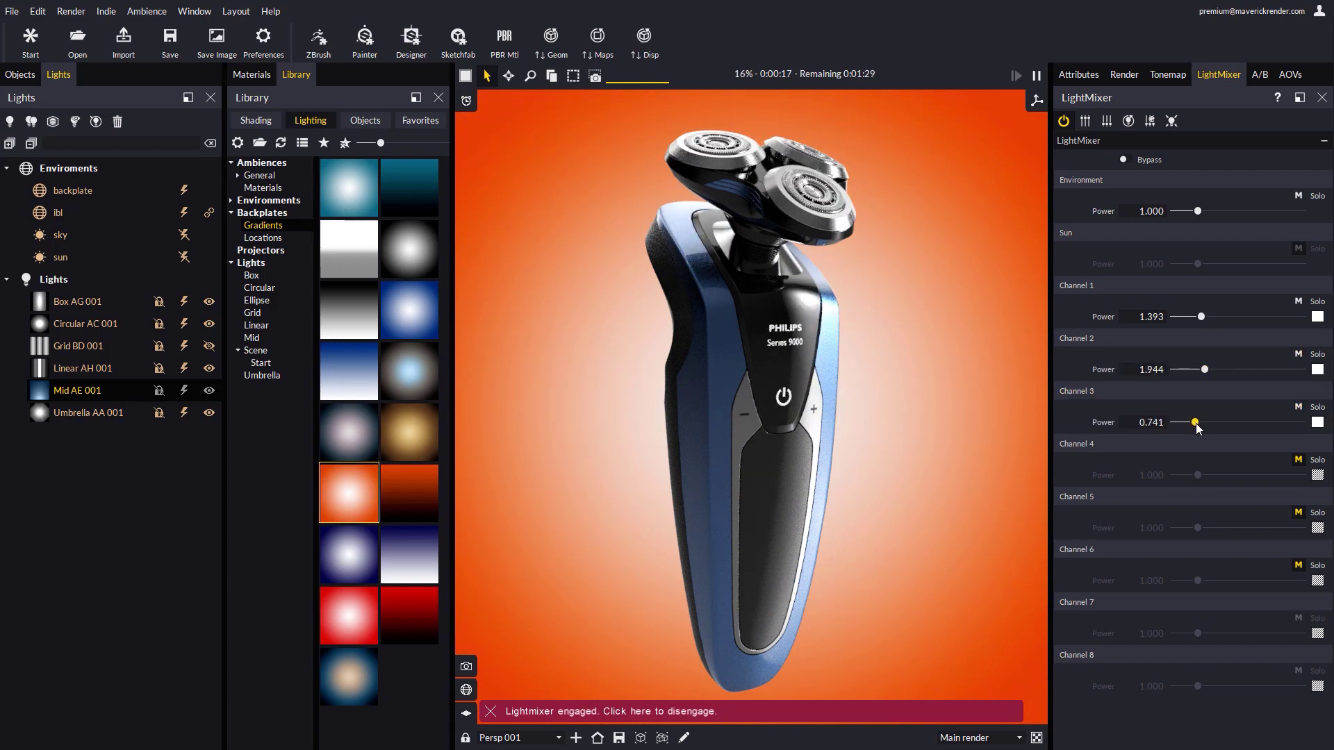
pyautogui.click(1299, 461)
pyautogui.moveTo(1204, 480); pyautogui.dragTo(1200, 481)
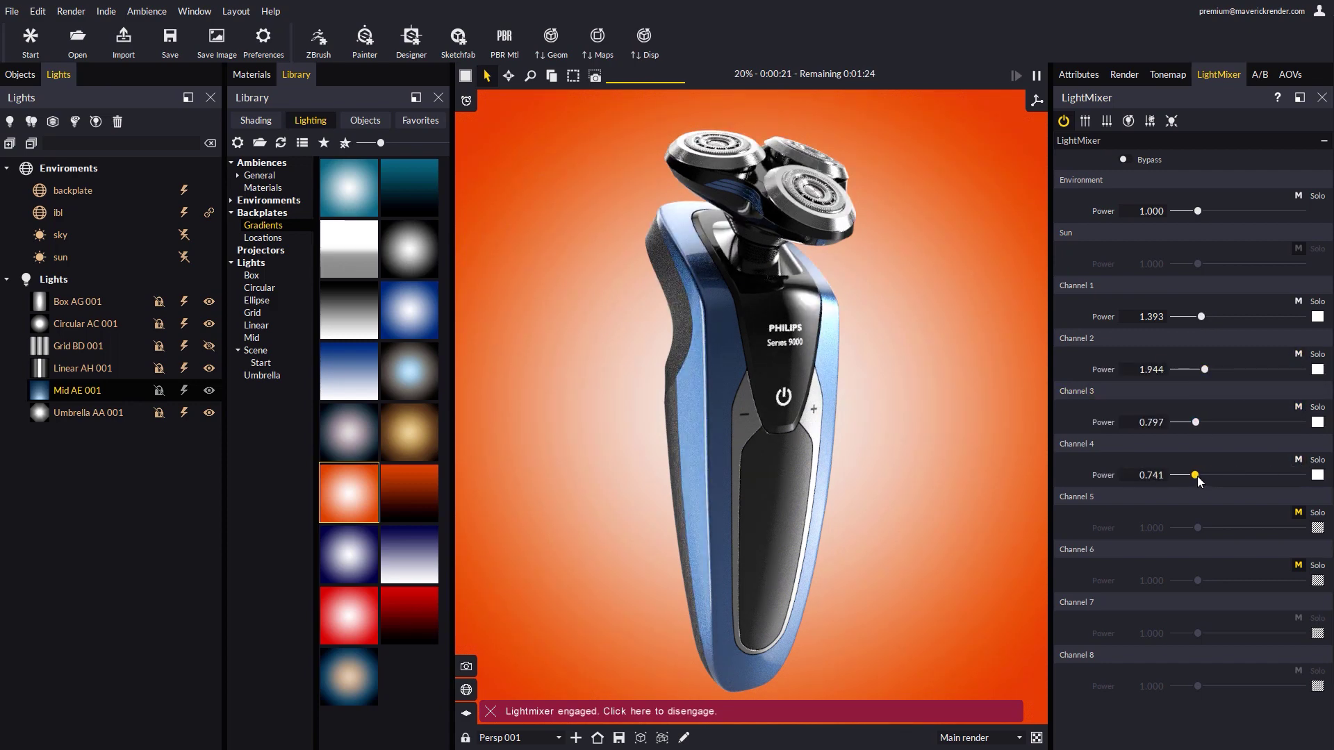
pyautogui.click(1297, 513)
pyautogui.moveTo(1204, 532); pyautogui.dragTo(1206, 531)
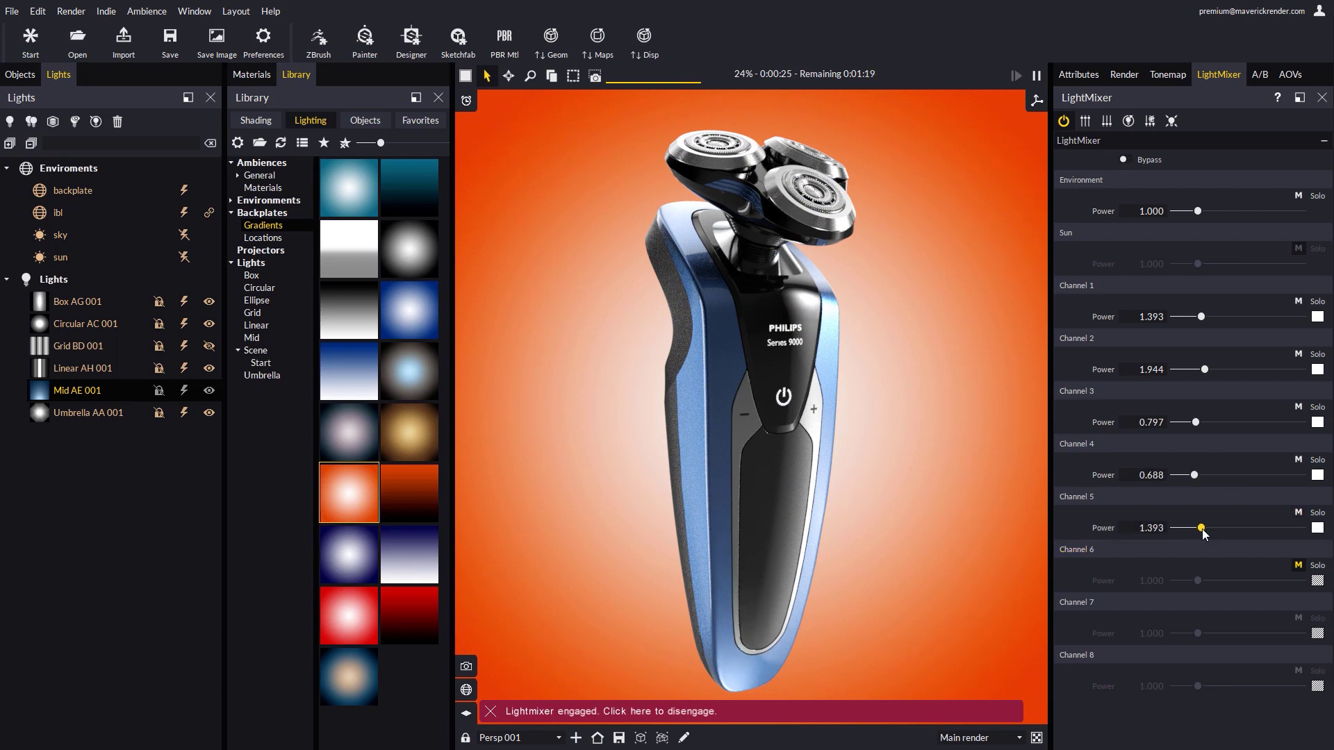
pyautogui.click(1298, 566)
pyautogui.moveTo(1200, 584); pyautogui.dragTo(1202, 584)
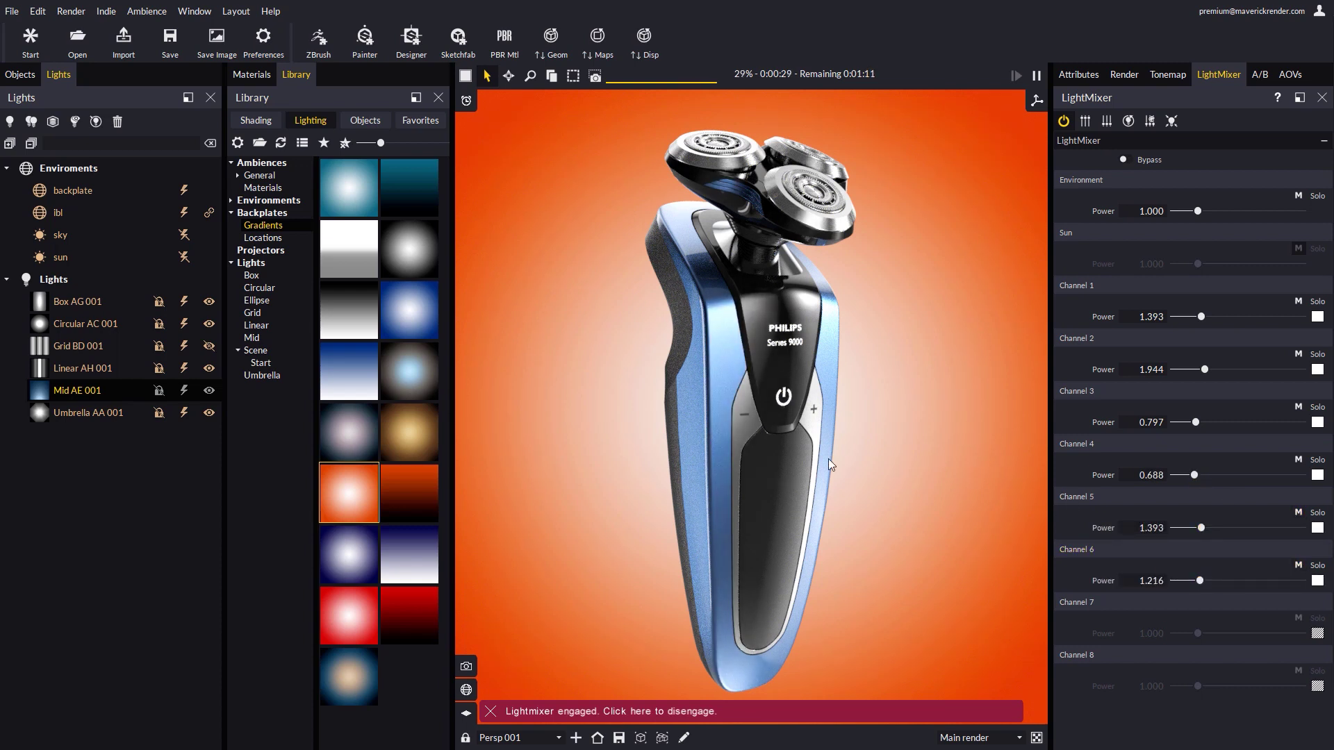
pyautogui.click(1171, 122)
pyautogui.click(635, 413)
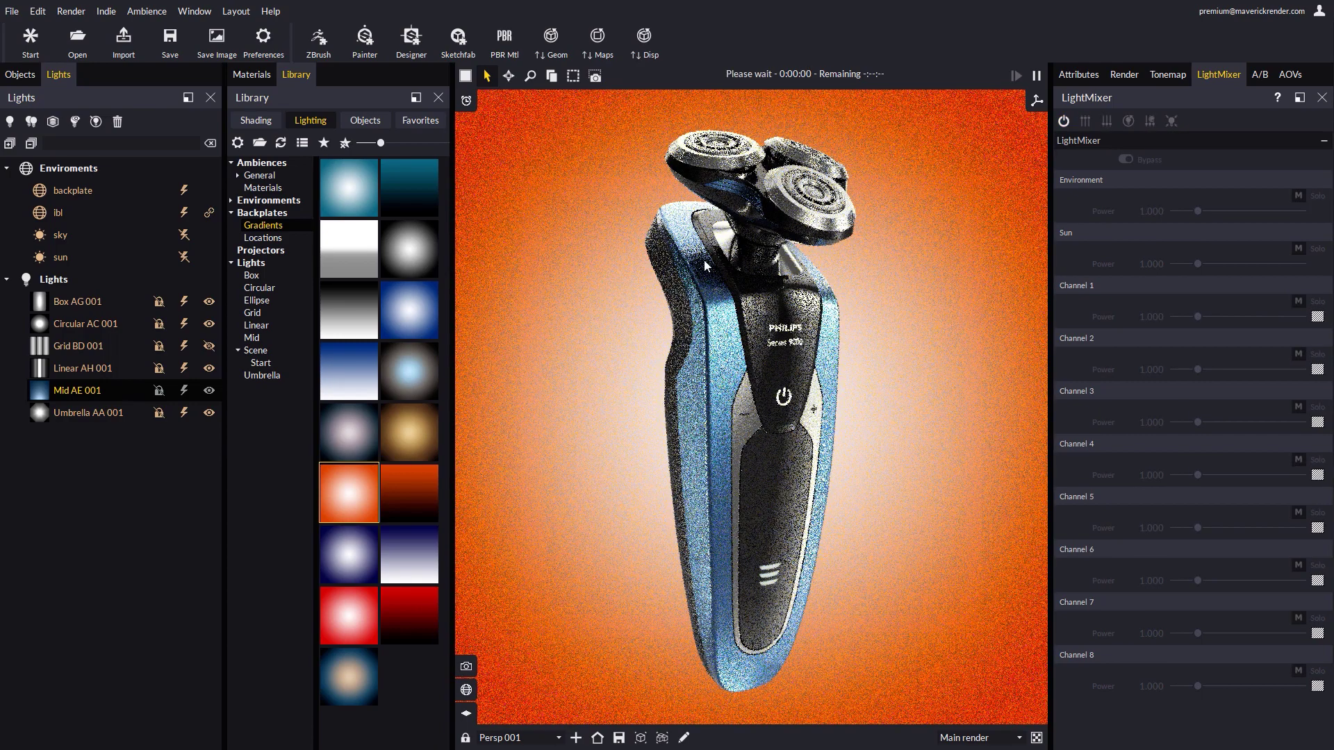
# Apply the Final Render quality preset to the shaver render
pyautogui.click(1124, 75)
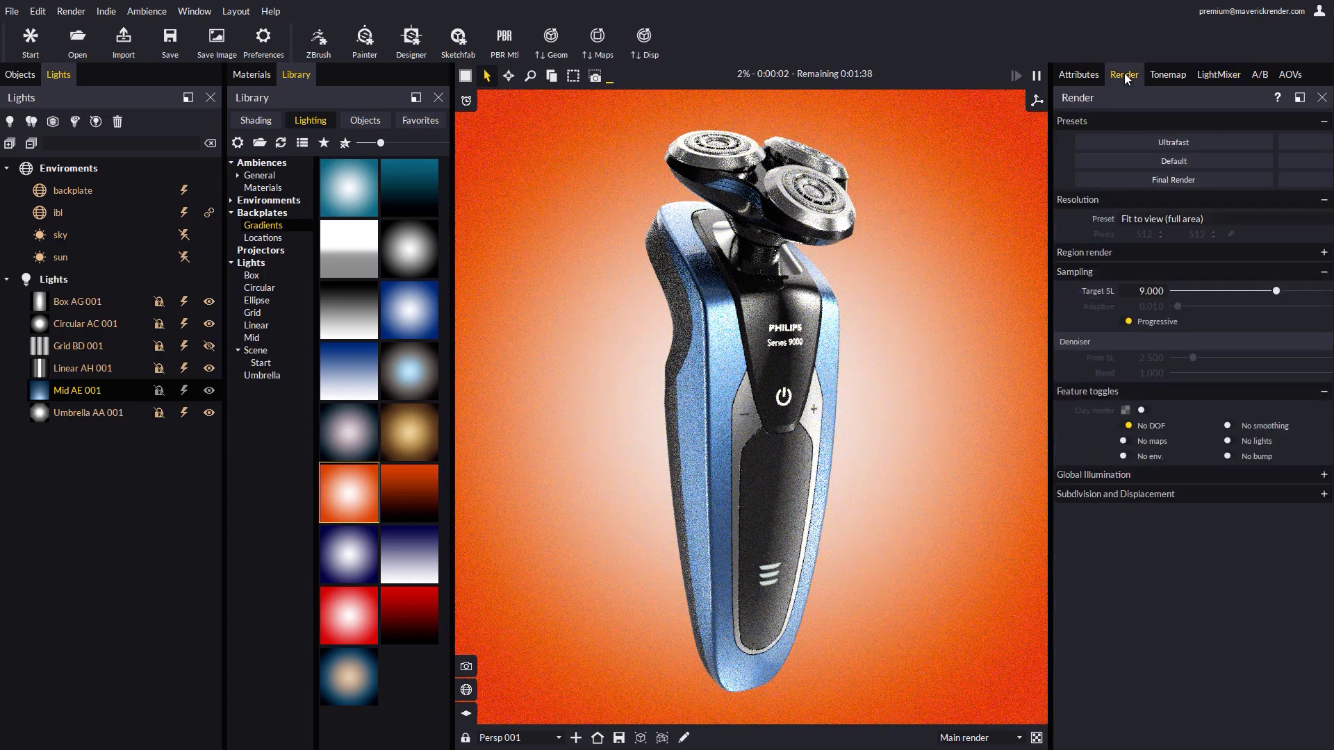
pyautogui.click(1161, 180)
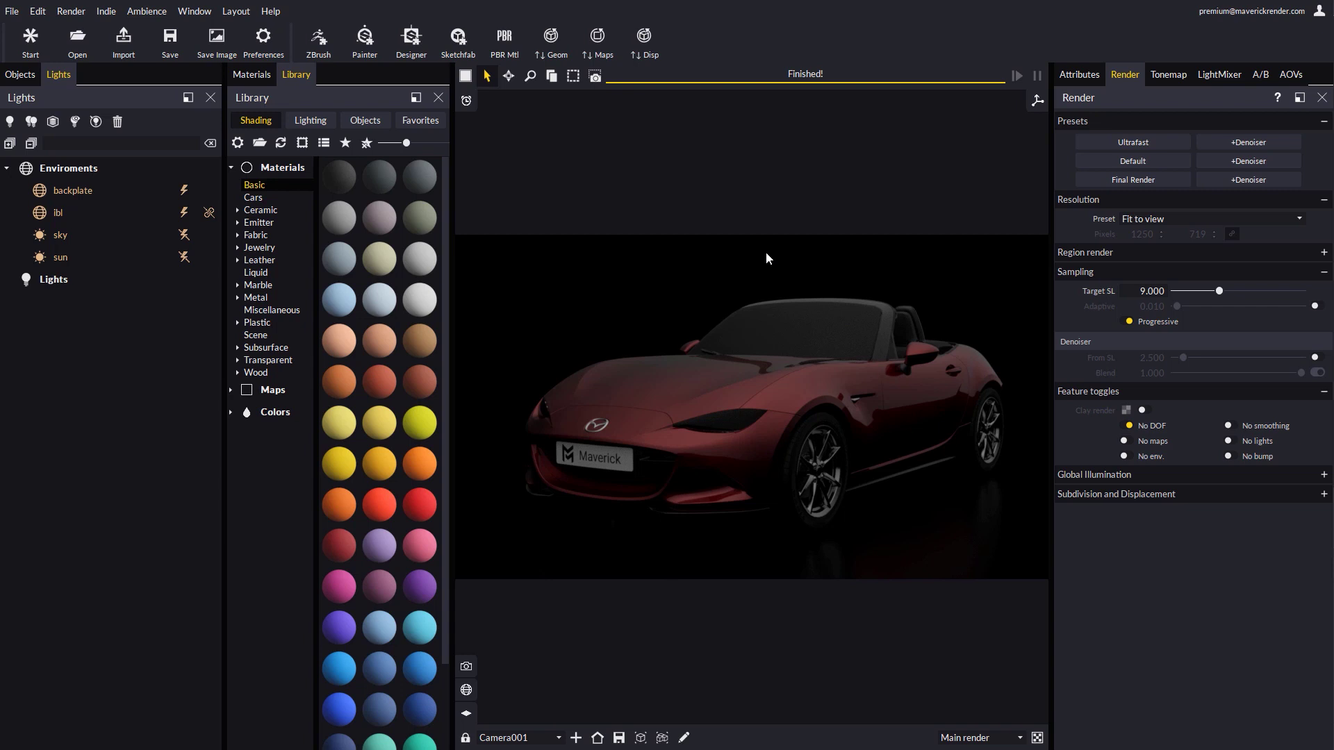
# Inspect the car body's Carpaint Red Dense material, orbiting around and returning to the camera view
pyautogui.click(749, 400)
pyautogui.moveTo(664, 409); pyautogui.dragTo(753, 425)
pyautogui.click(598, 738)
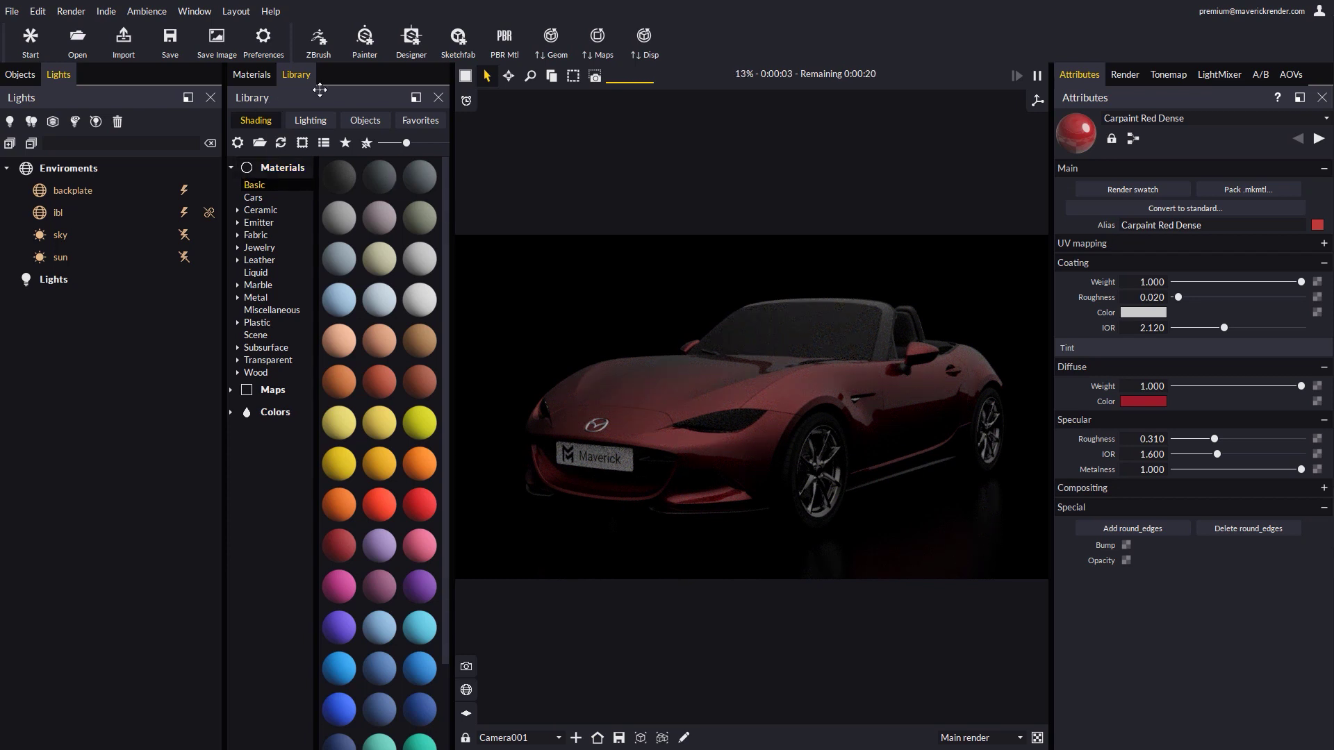
# Add a Grid AZ light and a Box AD light from the Lights library onto the roadster
pyautogui.click(306, 124)
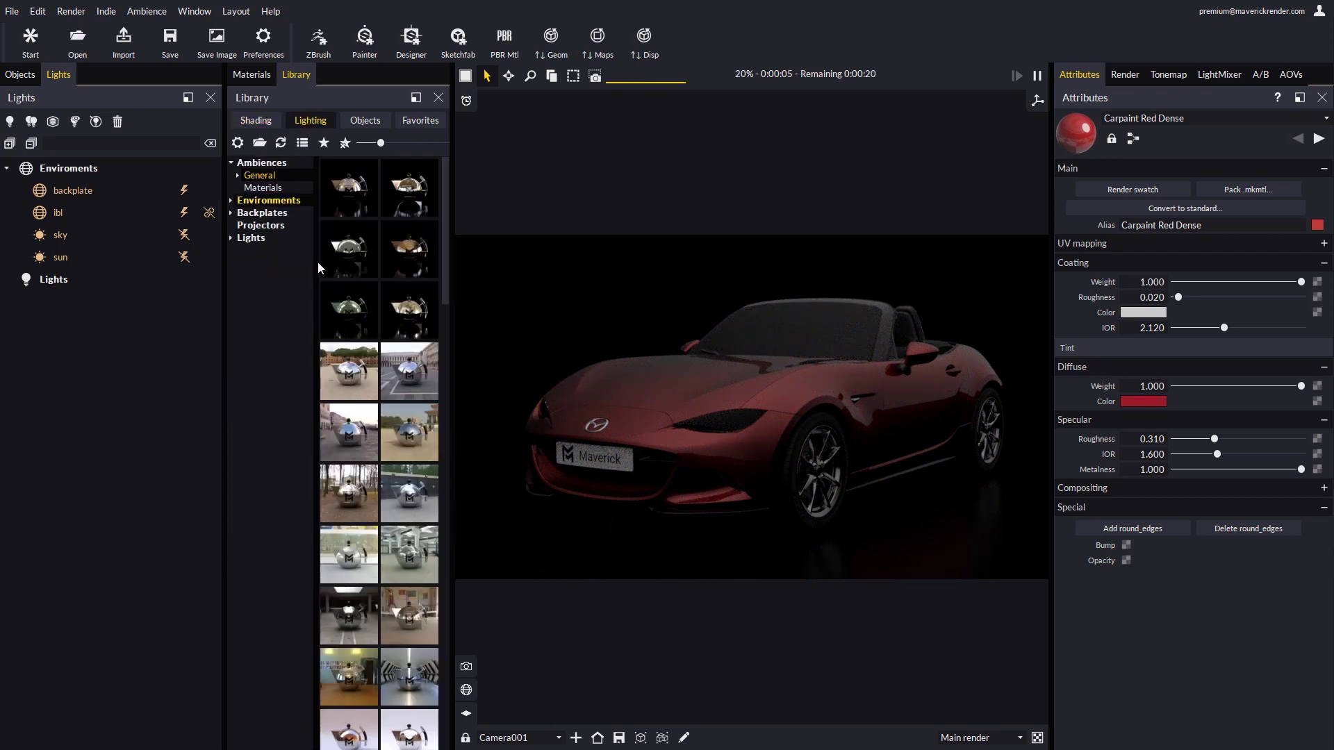
pyautogui.click(231, 238)
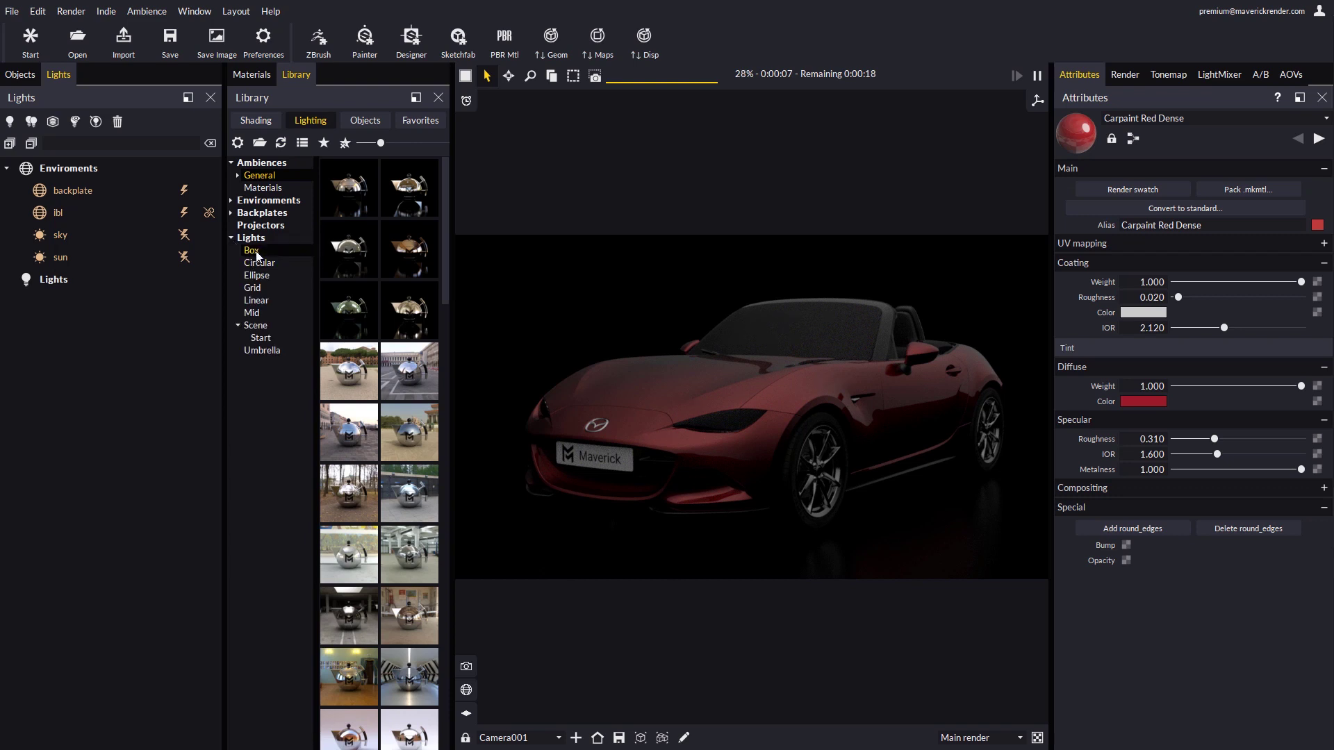
pyautogui.click(251, 251)
pyautogui.click(253, 288)
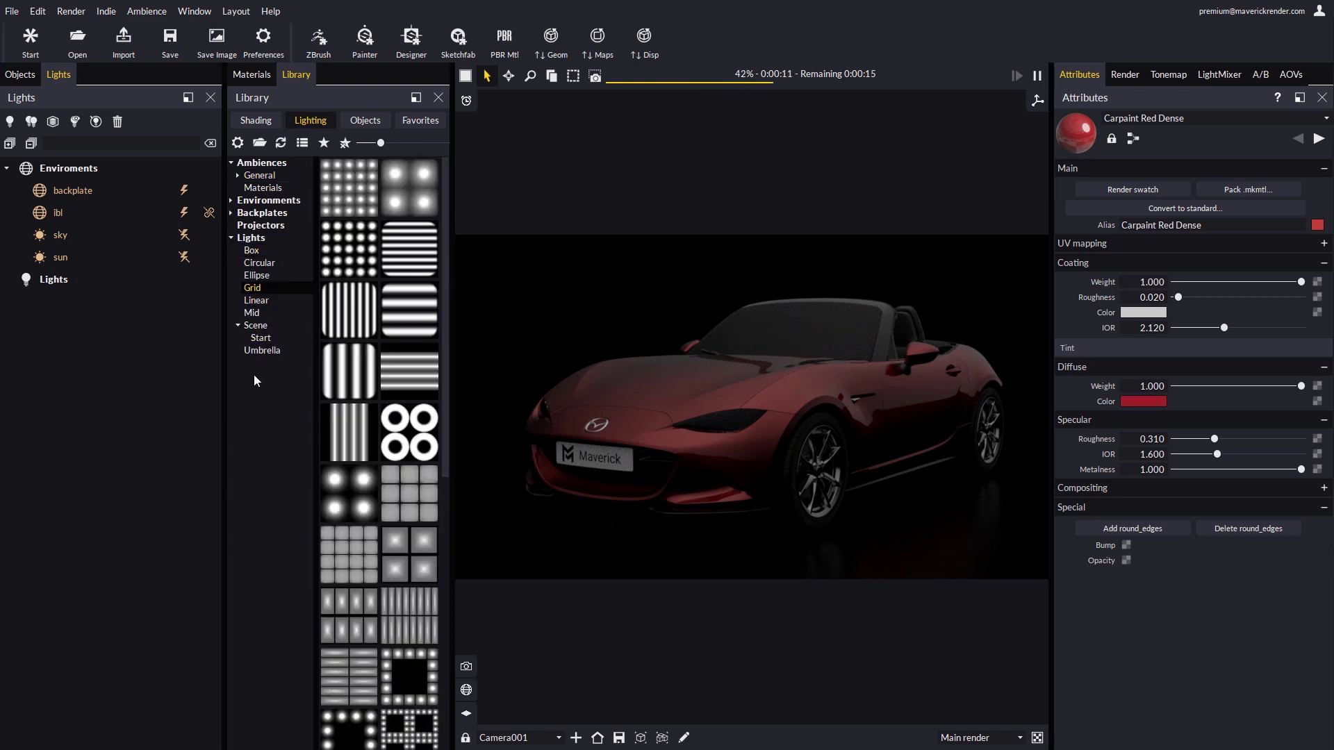
pyautogui.scroll(-3, 412, 511)
pyautogui.moveTo(418, 423); pyautogui.dragTo(781, 422)
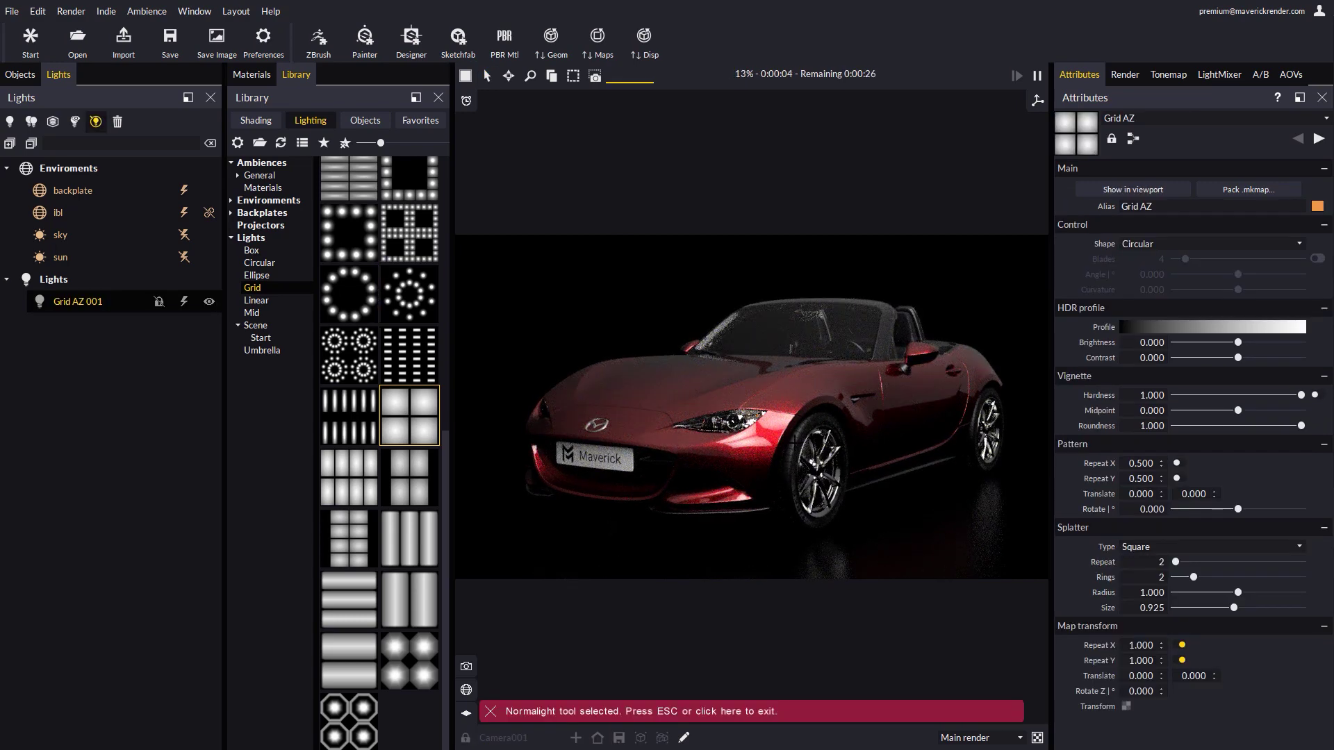
pyautogui.click(251, 250)
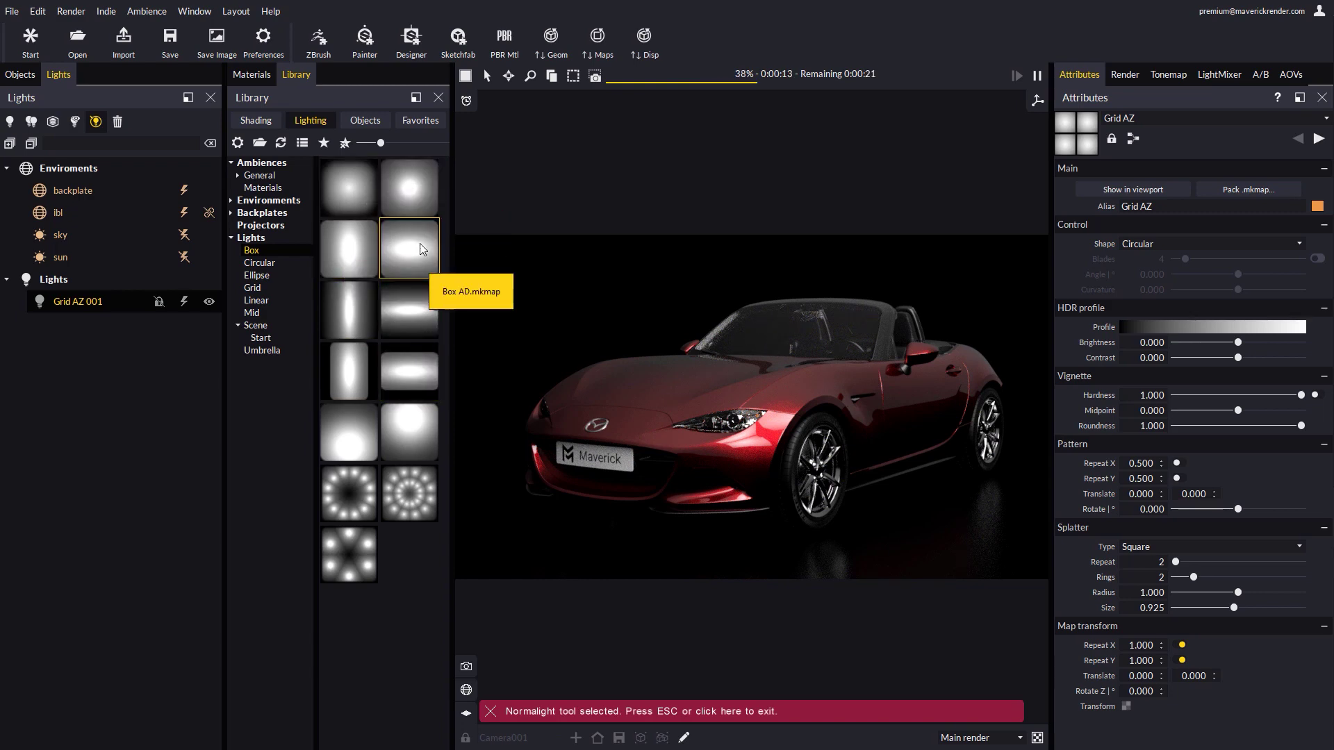
pyautogui.moveTo(416, 258); pyautogui.dragTo(673, 372)
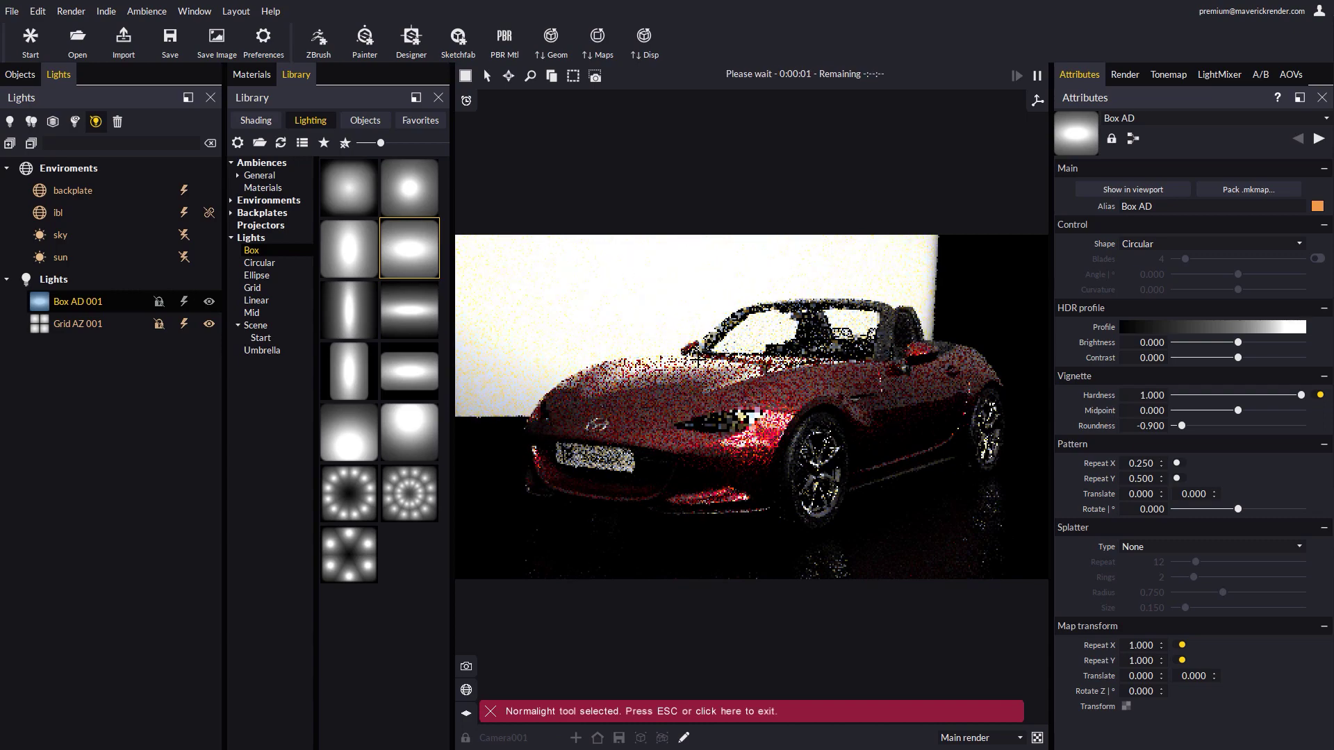
# Aim the box light's highlight at the windshield and add Circular AB 001 onto the car
pyautogui.click(729, 336)
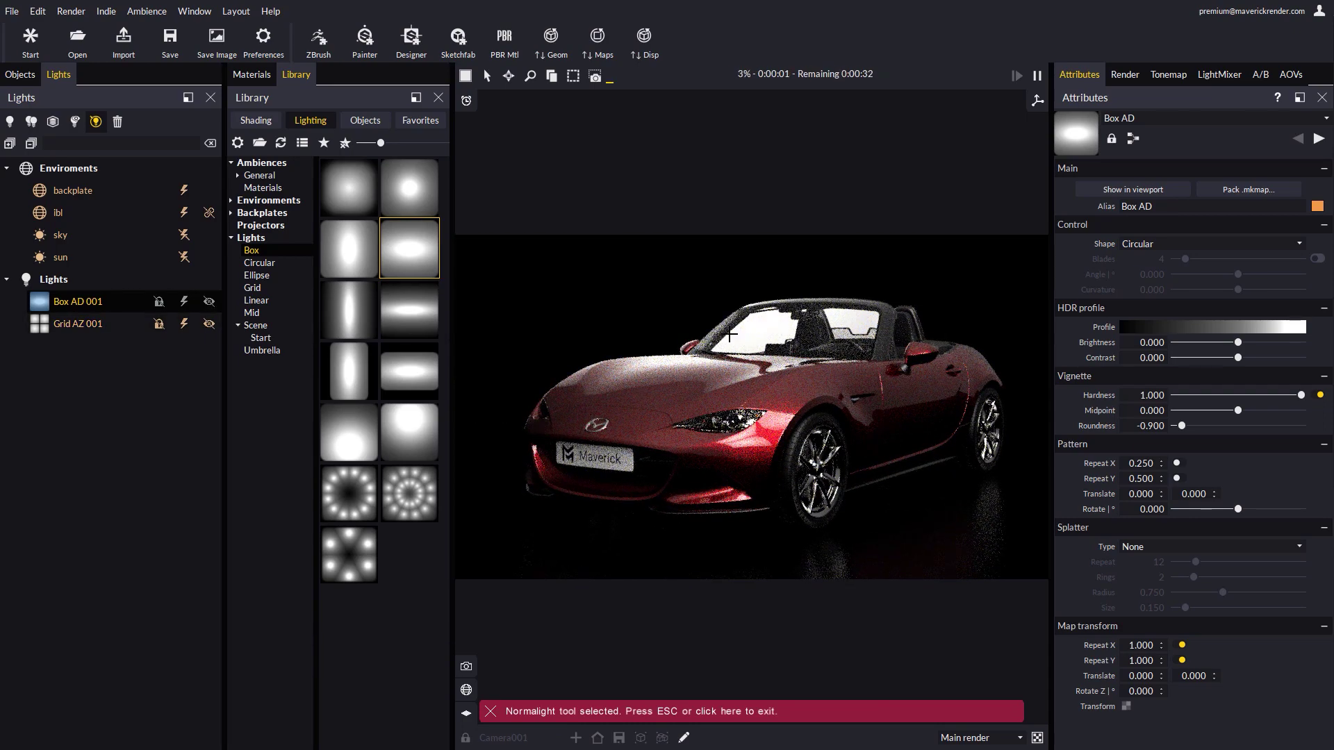
pyautogui.click(259, 262)
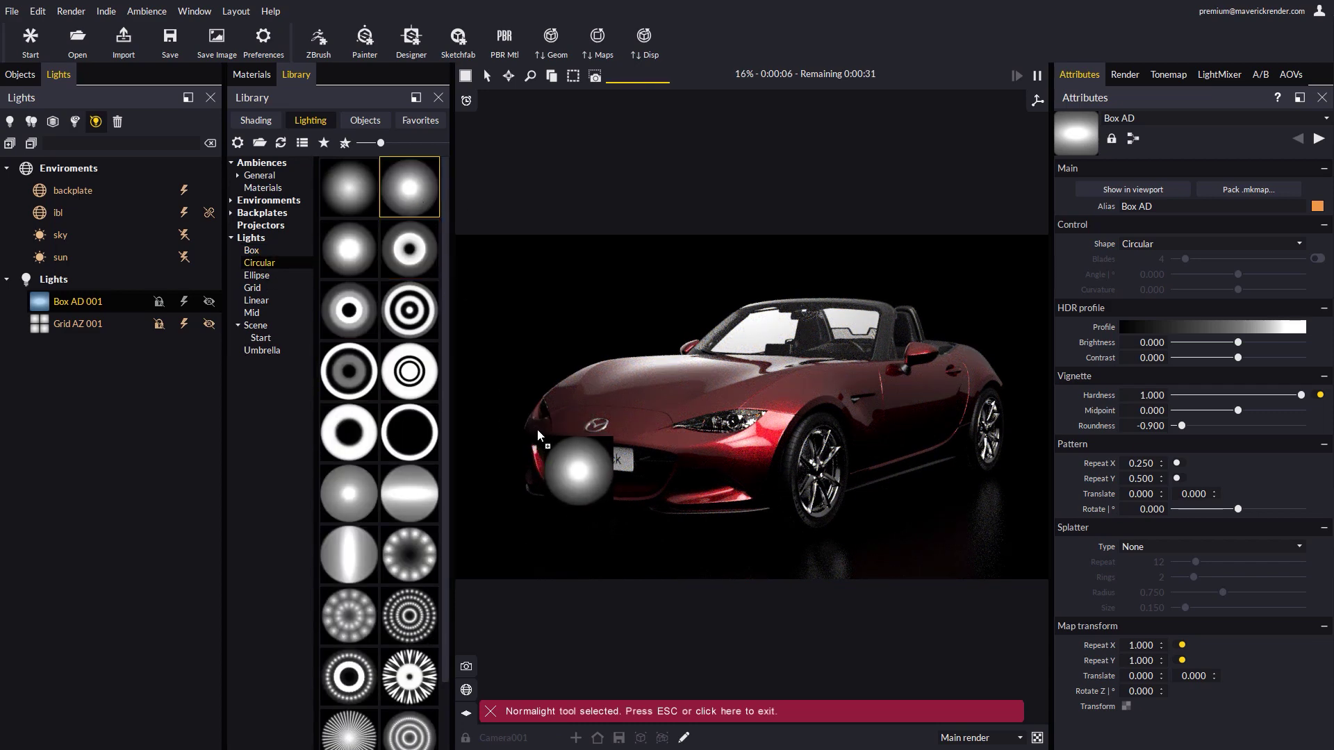
pyautogui.moveTo(550, 431); pyautogui.dragTo(550, 426)
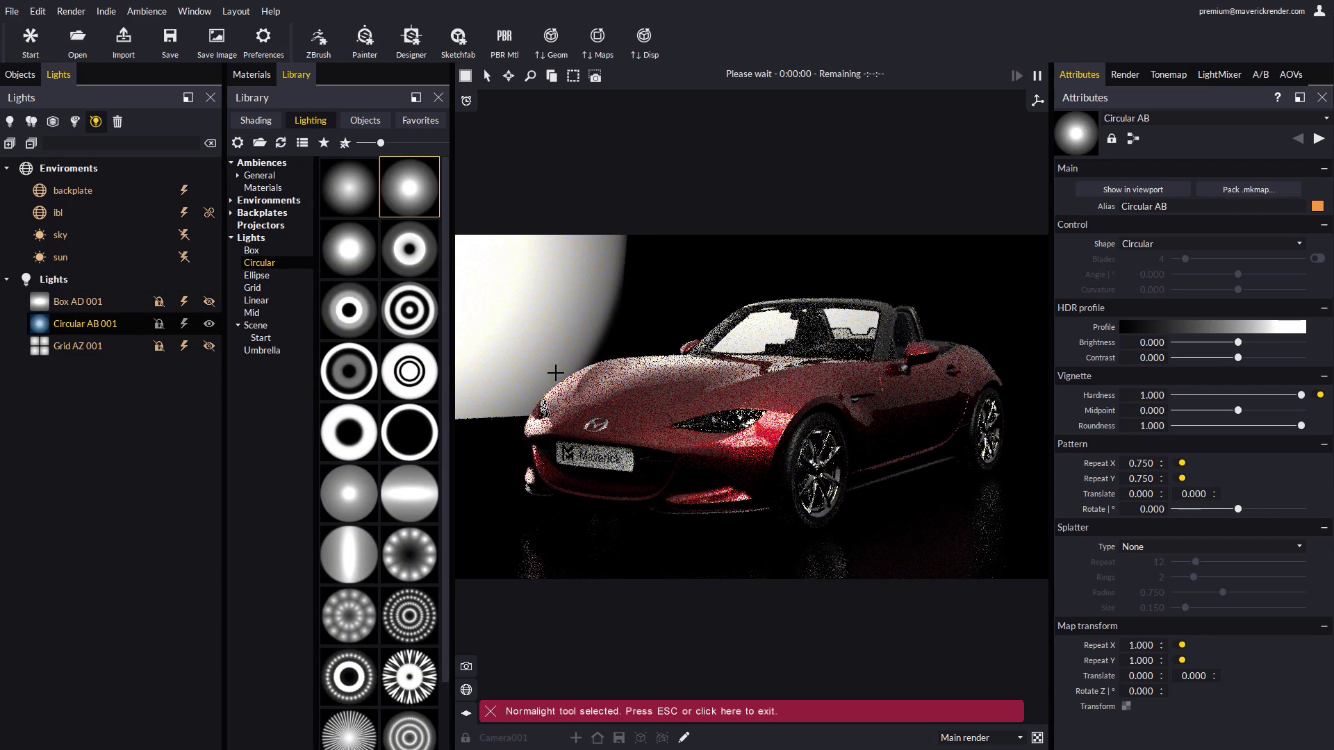
# Hide Circular AB 001 from the render, then add Circular AC 001 and a Linear AD 001 light
pyautogui.click(210, 324)
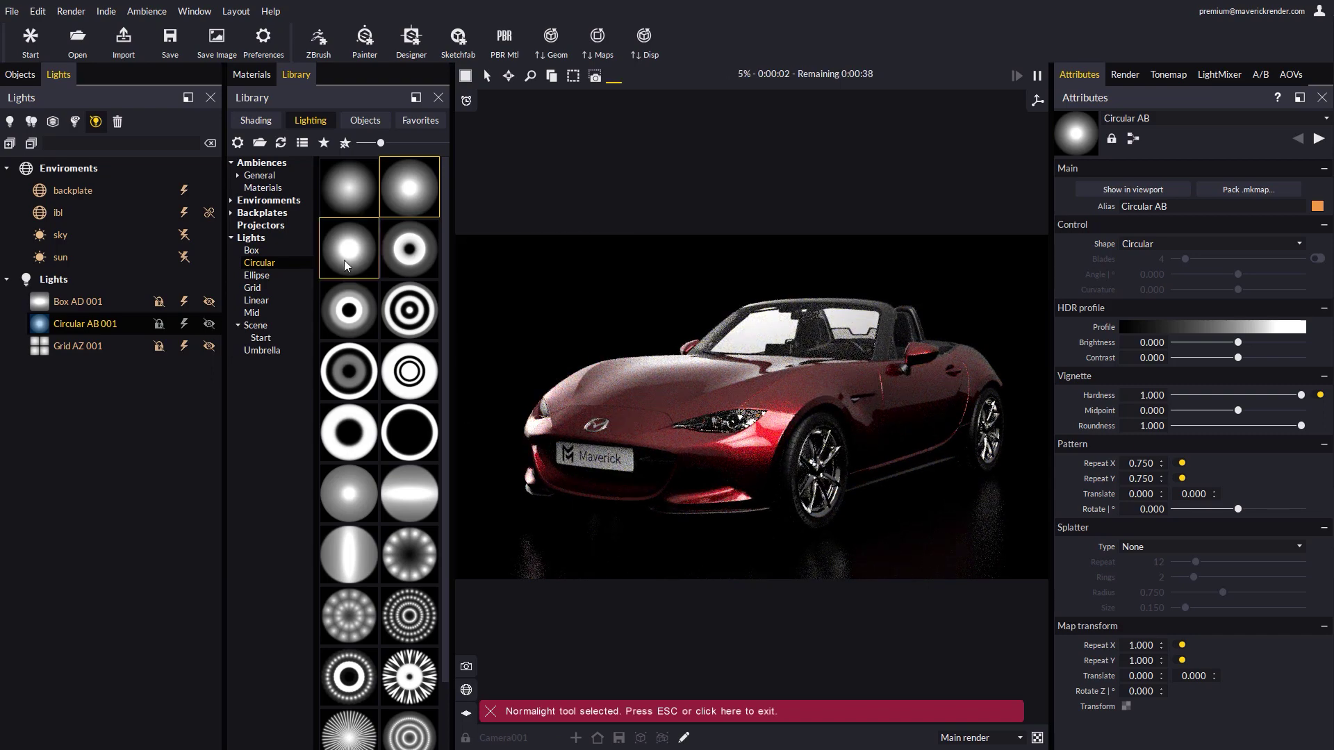
pyautogui.moveTo(966, 393); pyautogui.dragTo(976, 362)
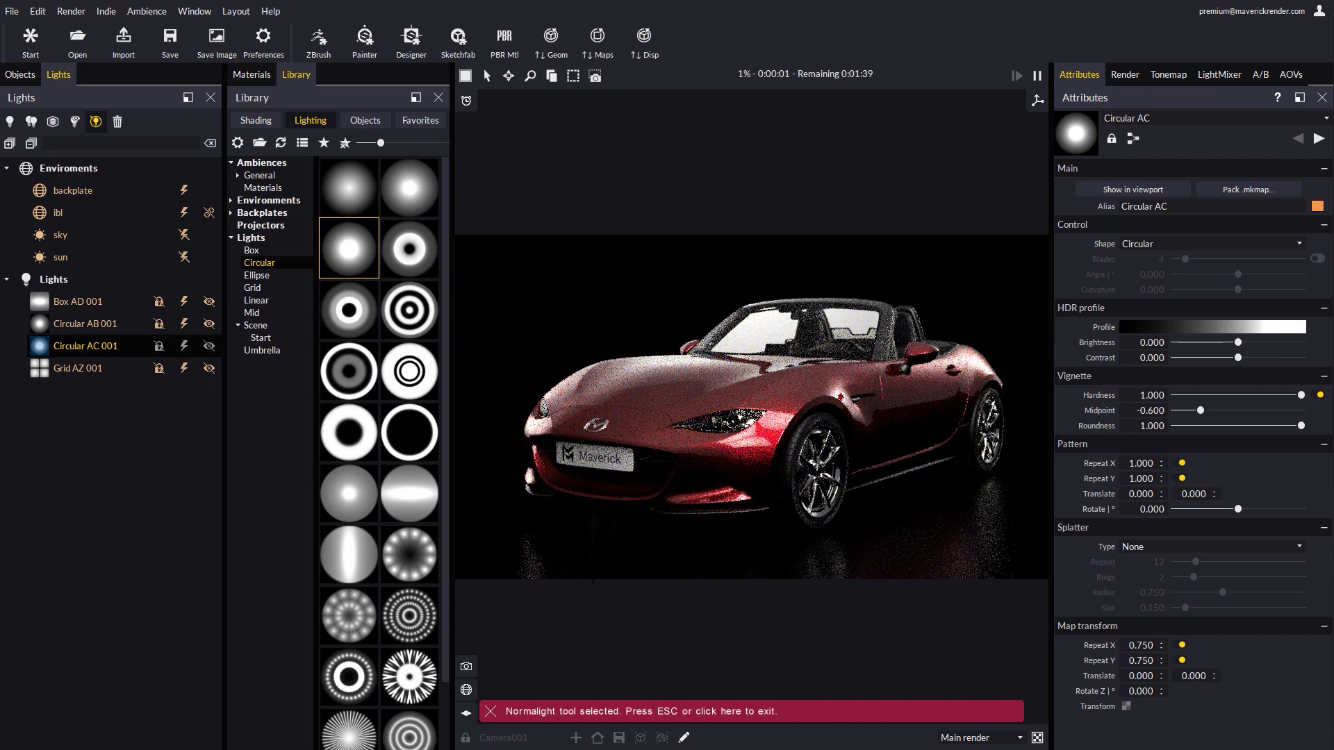
pyautogui.click(256, 300)
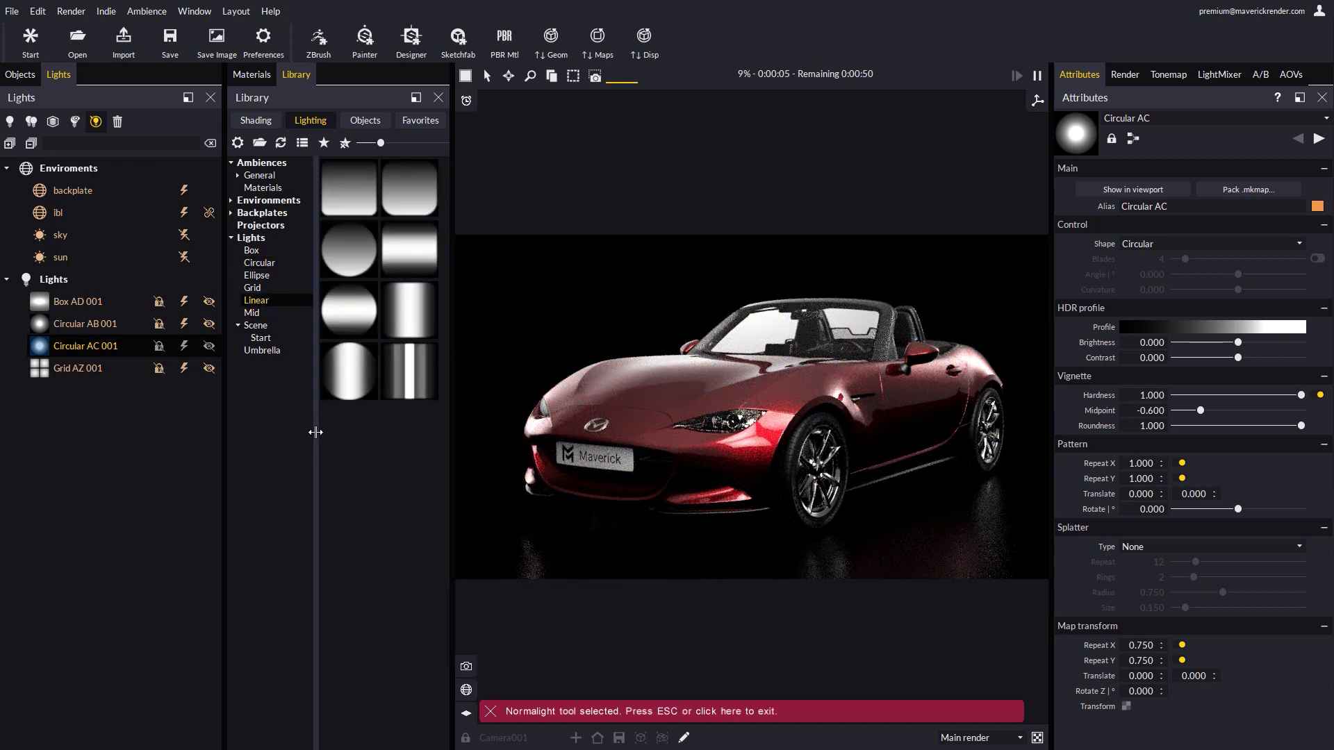
pyautogui.moveTo(415, 250); pyautogui.dragTo(907, 410)
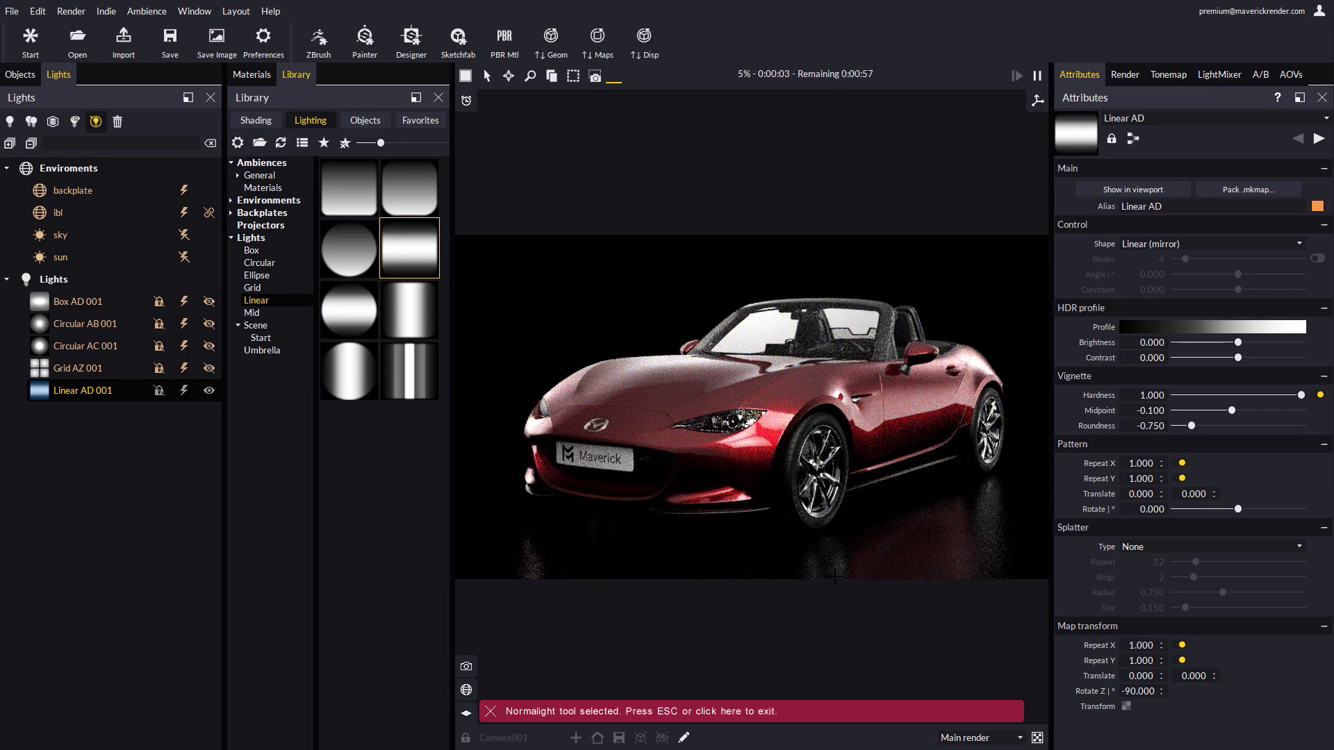
# Add Circular AD 001, Mid AE 001 and Umbrella AA 001 light presets onto the roadster
pyautogui.click(259, 262)
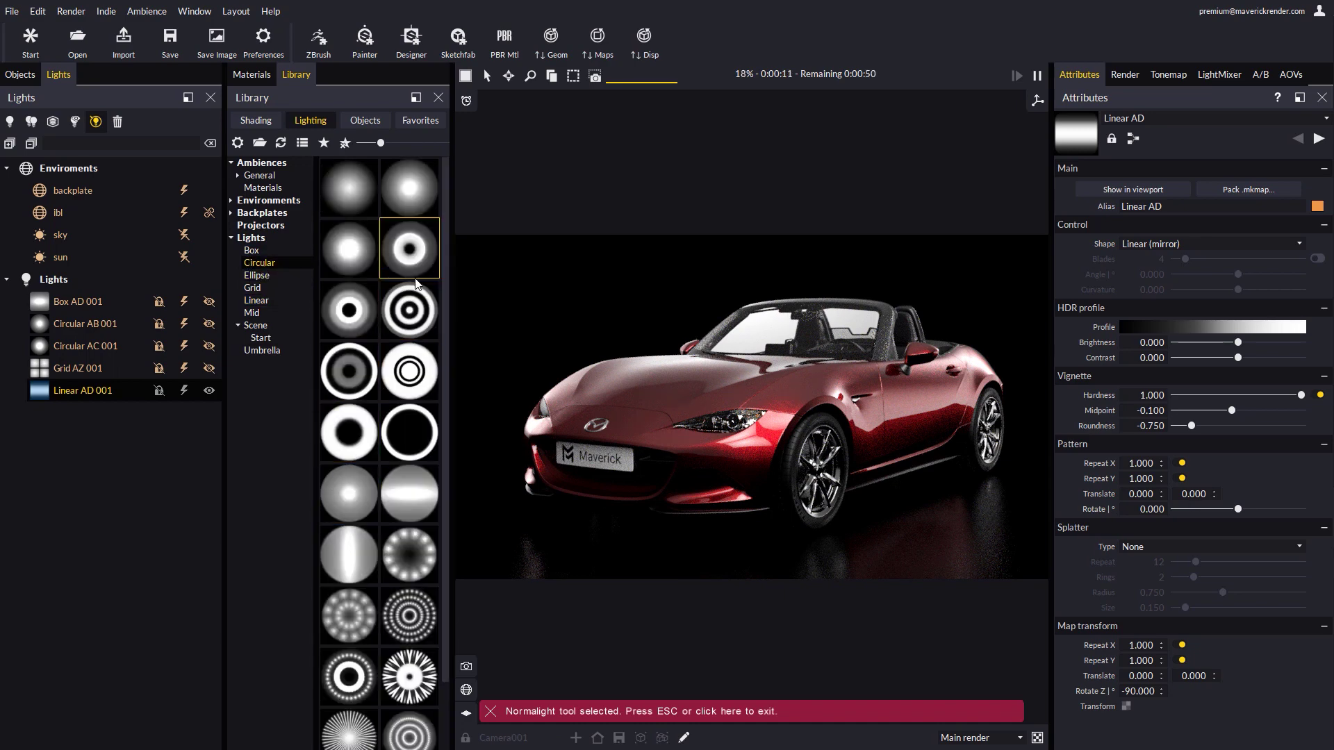
pyautogui.moveTo(410, 259); pyautogui.dragTo(728, 442)
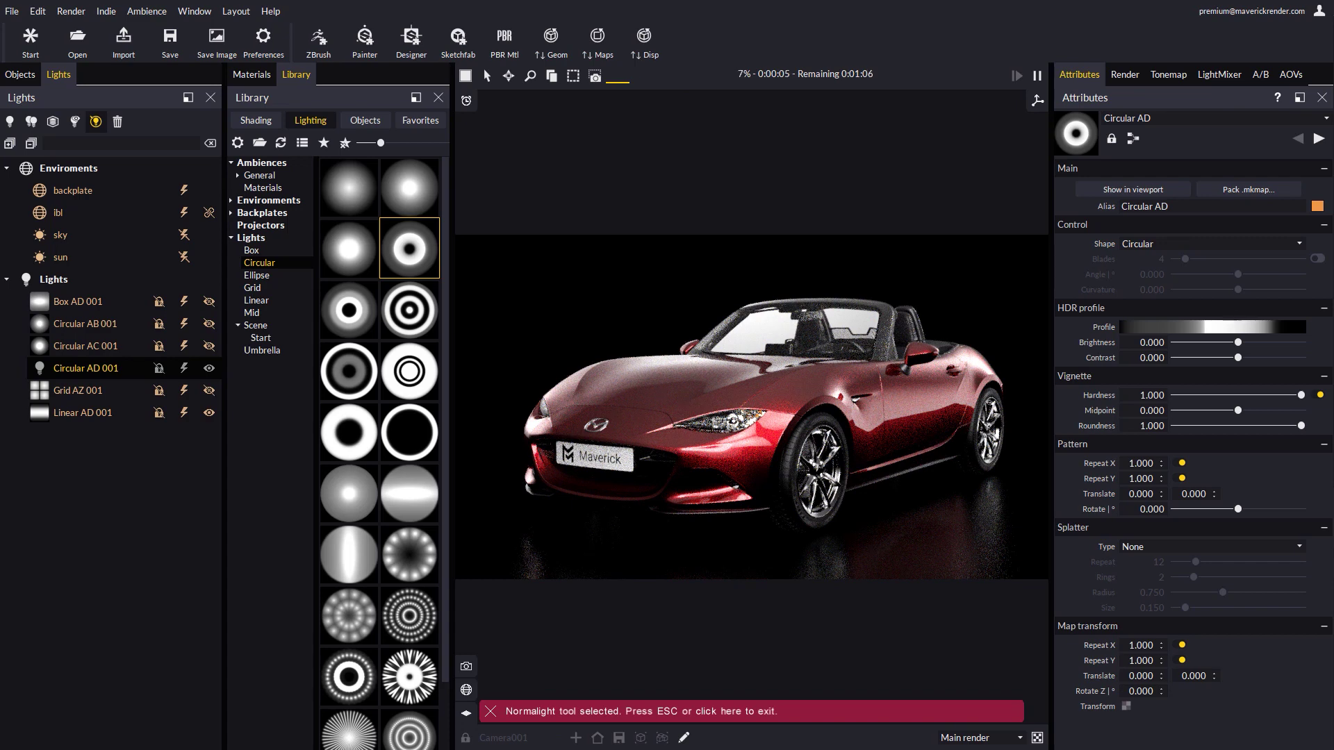
pyautogui.click(252, 312)
pyautogui.moveTo(349, 309); pyautogui.dragTo(587, 501)
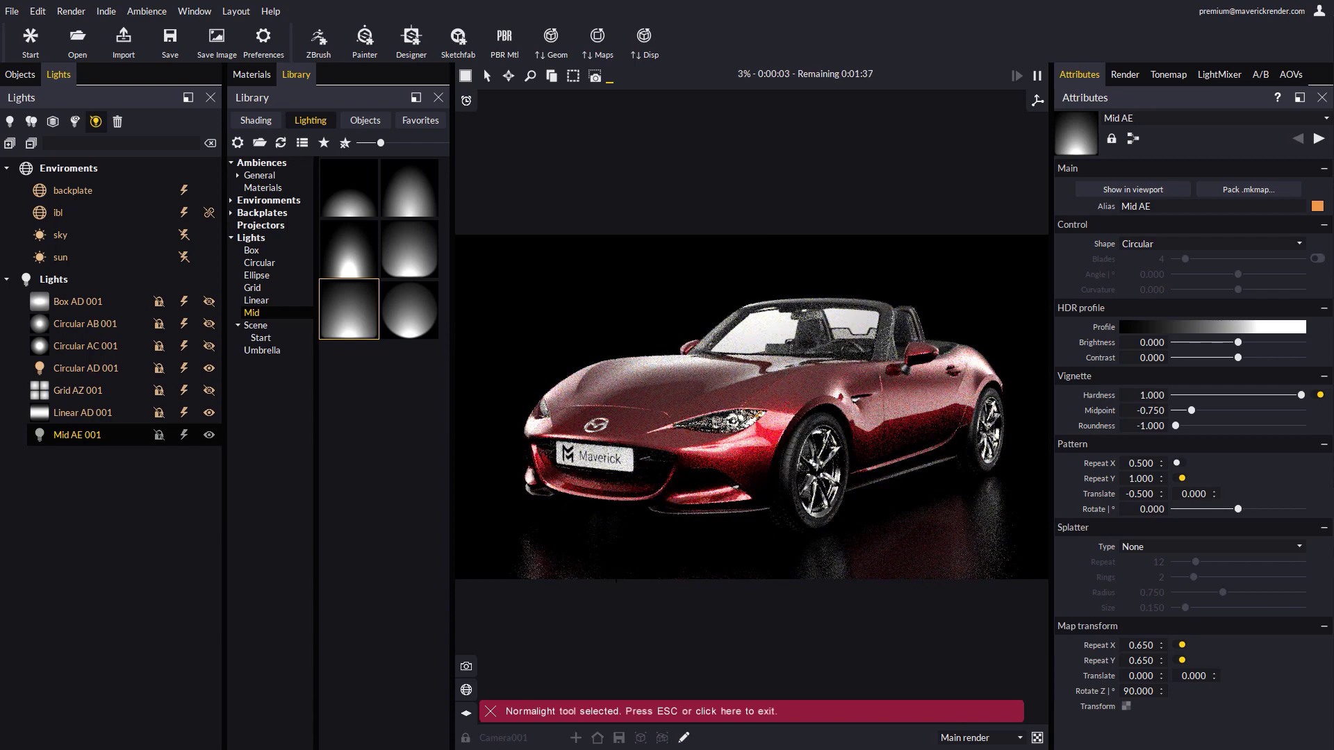
pyautogui.click(262, 350)
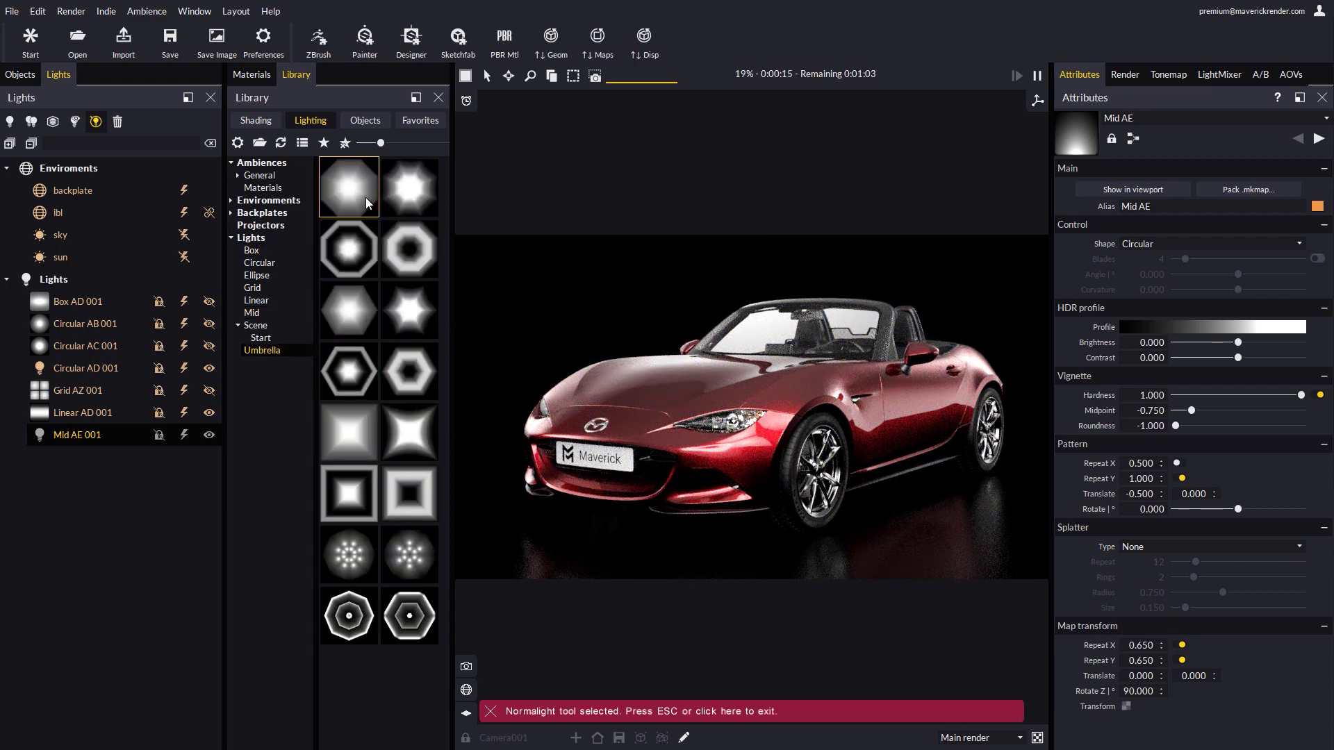
pyautogui.moveTo(356, 202); pyautogui.dragTo(945, 346)
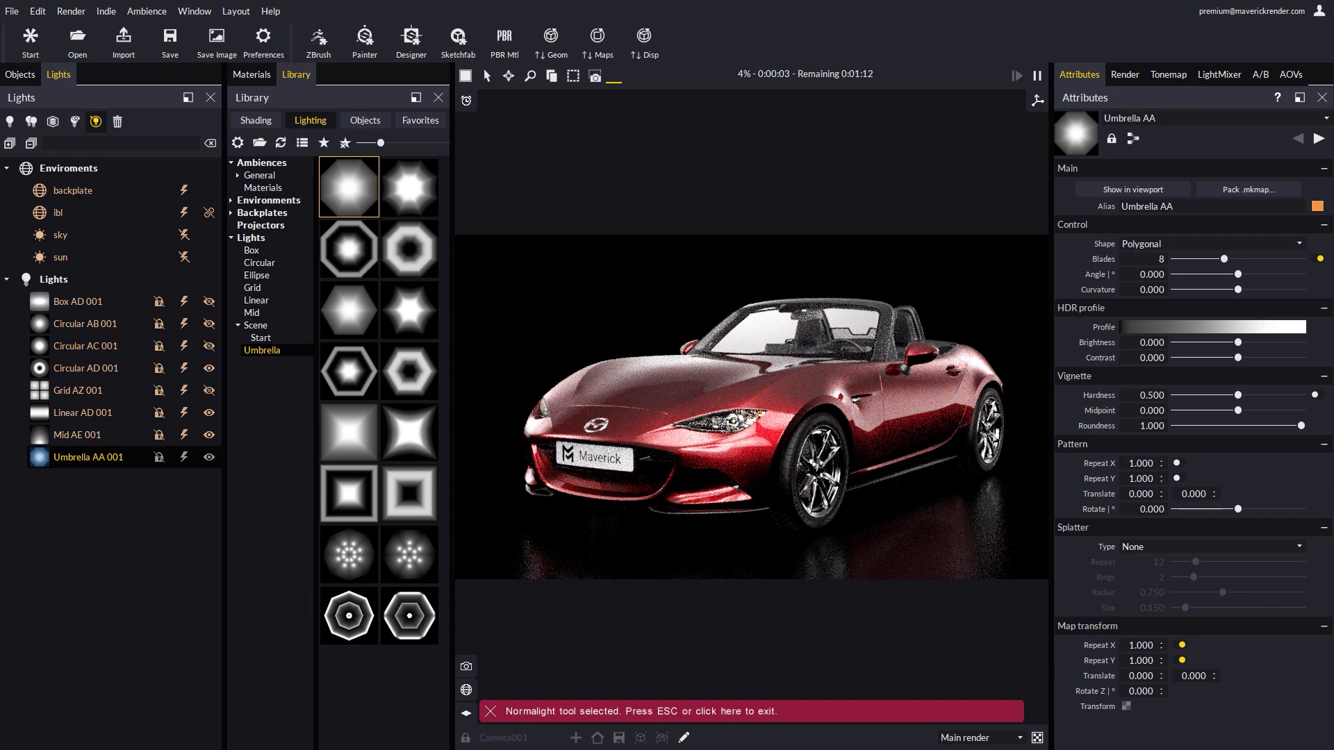
# Engage the light mixer with all channels muted, set Channel 1 to 0.749 and Channel 2 to 1.233, and unmute Channel 3
pyautogui.click(1220, 75)
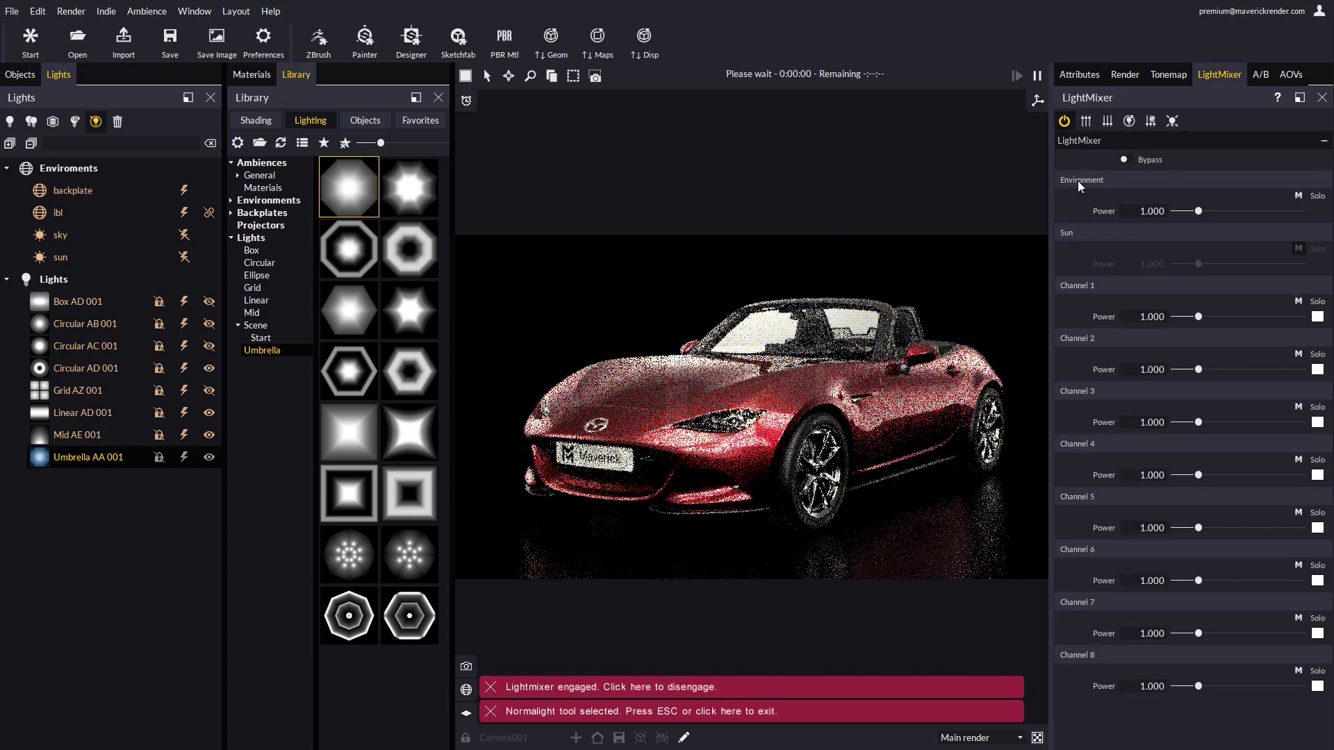
pyautogui.click(1108, 125)
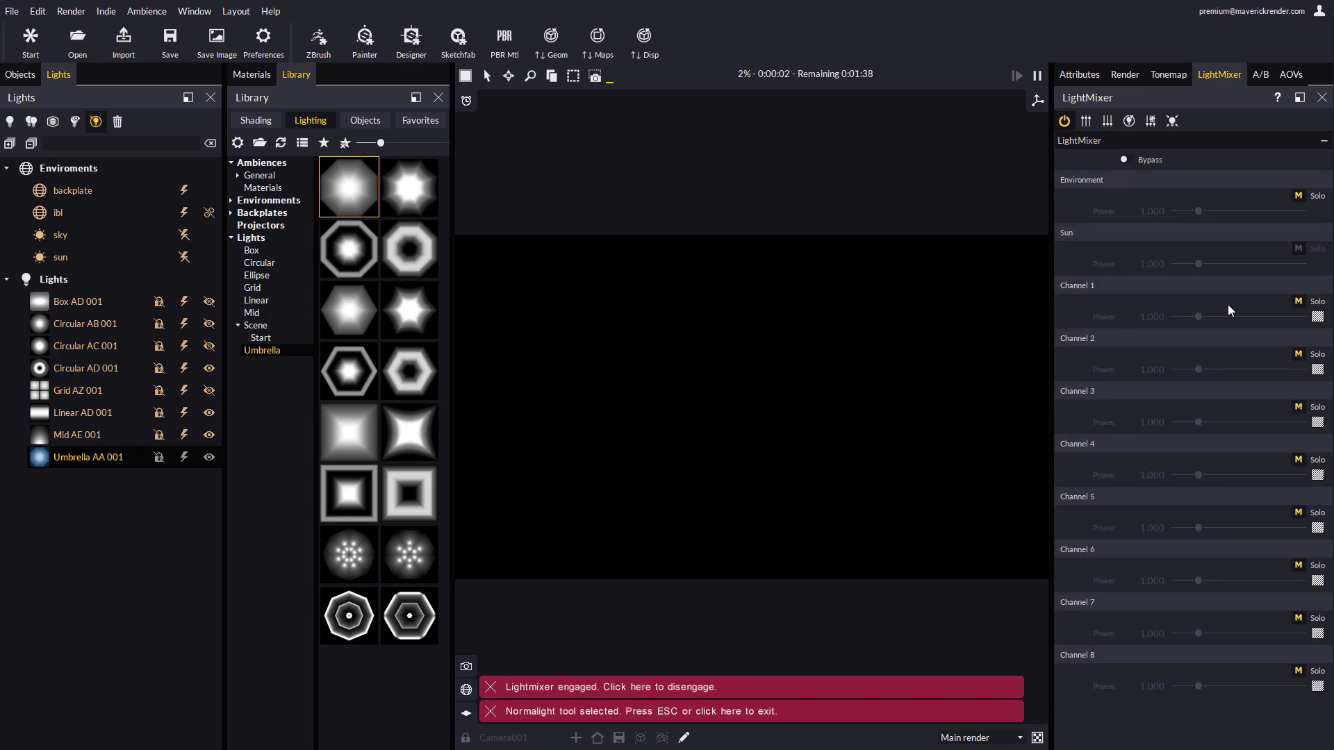
pyautogui.click(1299, 302)
pyautogui.moveTo(1198, 317); pyautogui.dragTo(1195, 317)
pyautogui.click(1298, 354)
pyautogui.moveTo(1198, 370); pyautogui.dragTo(1201, 371)
pyautogui.click(1299, 409)
# Set Channels 4–8 to 1.233, 1.320, 1.233, 1.320 and 1.233, then disengage the mixer
pyautogui.click(1299, 459)
pyautogui.moveTo(1198, 475); pyautogui.dragTo(1200, 475)
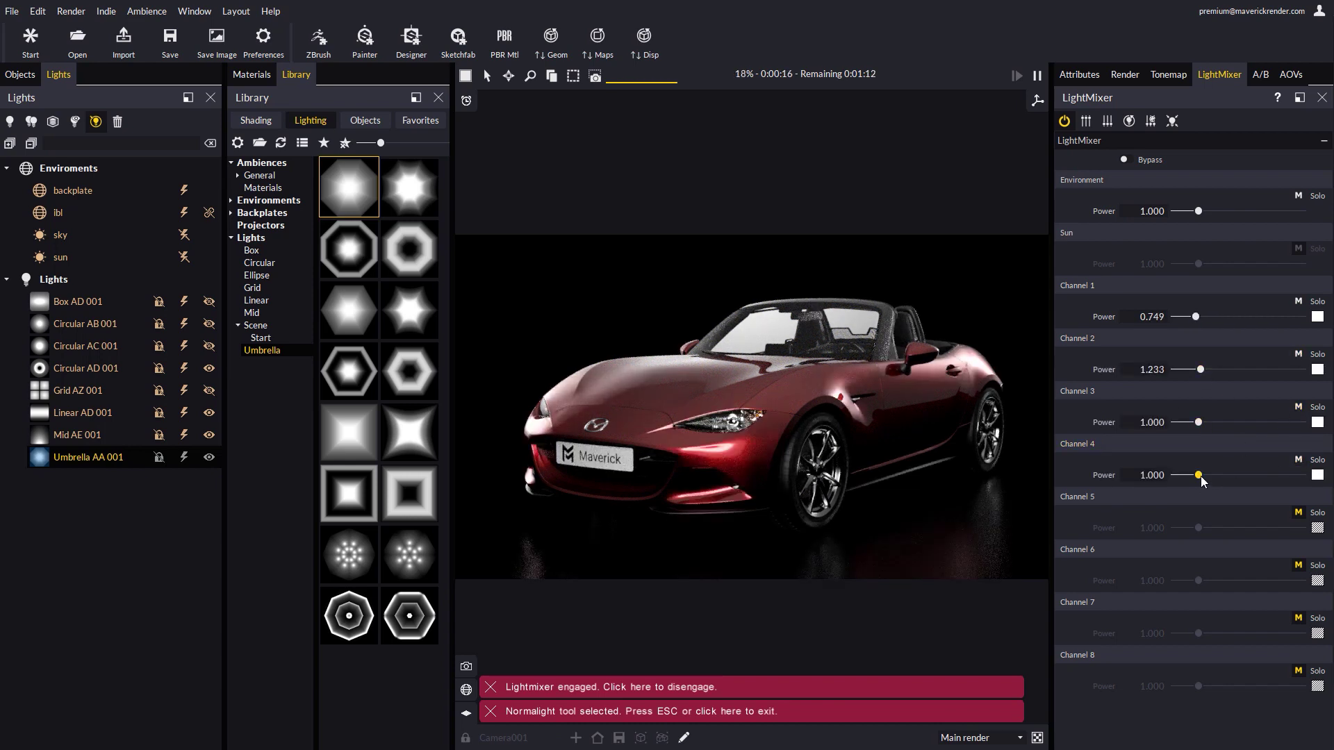
pyautogui.click(1298, 513)
pyautogui.moveTo(1198, 528); pyautogui.dragTo(1201, 528)
pyautogui.click(1299, 565)
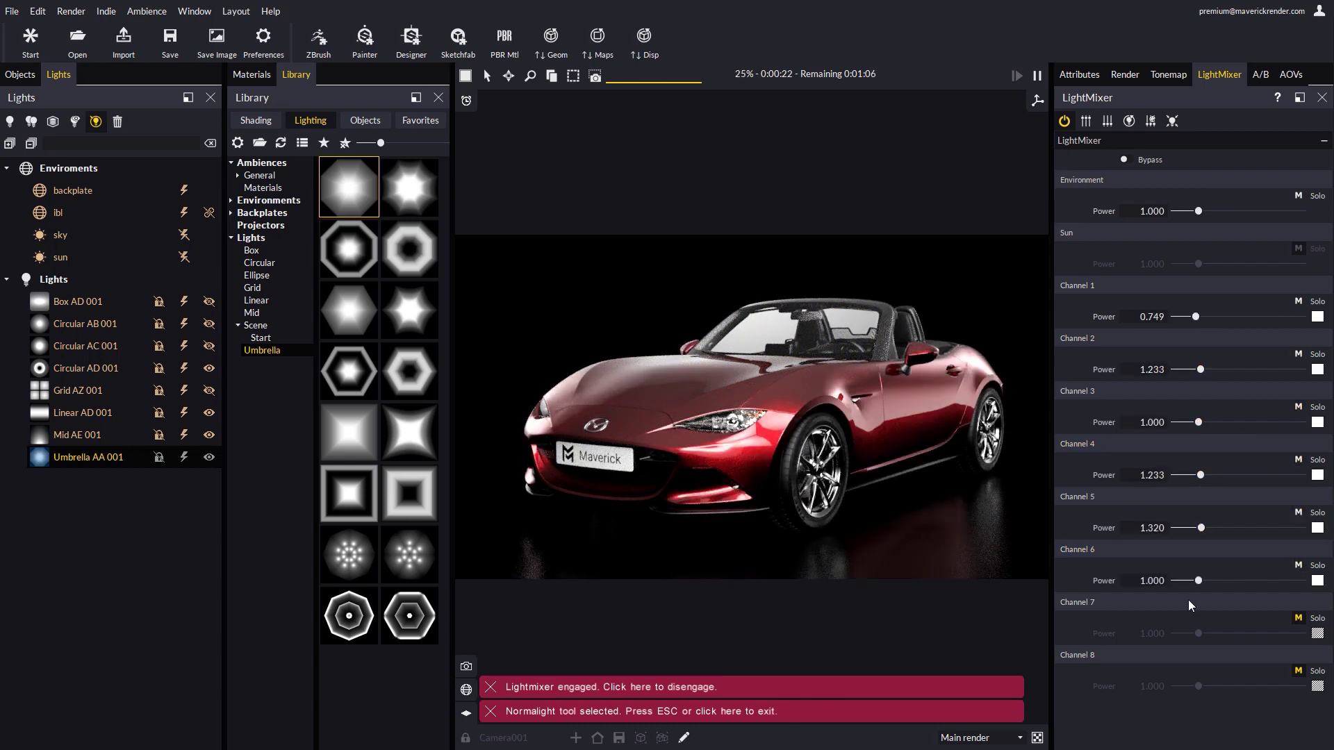
pyautogui.moveTo(1198, 581); pyautogui.dragTo(1200, 581)
pyautogui.click(1298, 619)
pyautogui.moveTo(1198, 633); pyautogui.dragTo(1201, 634)
pyautogui.click(1298, 671)
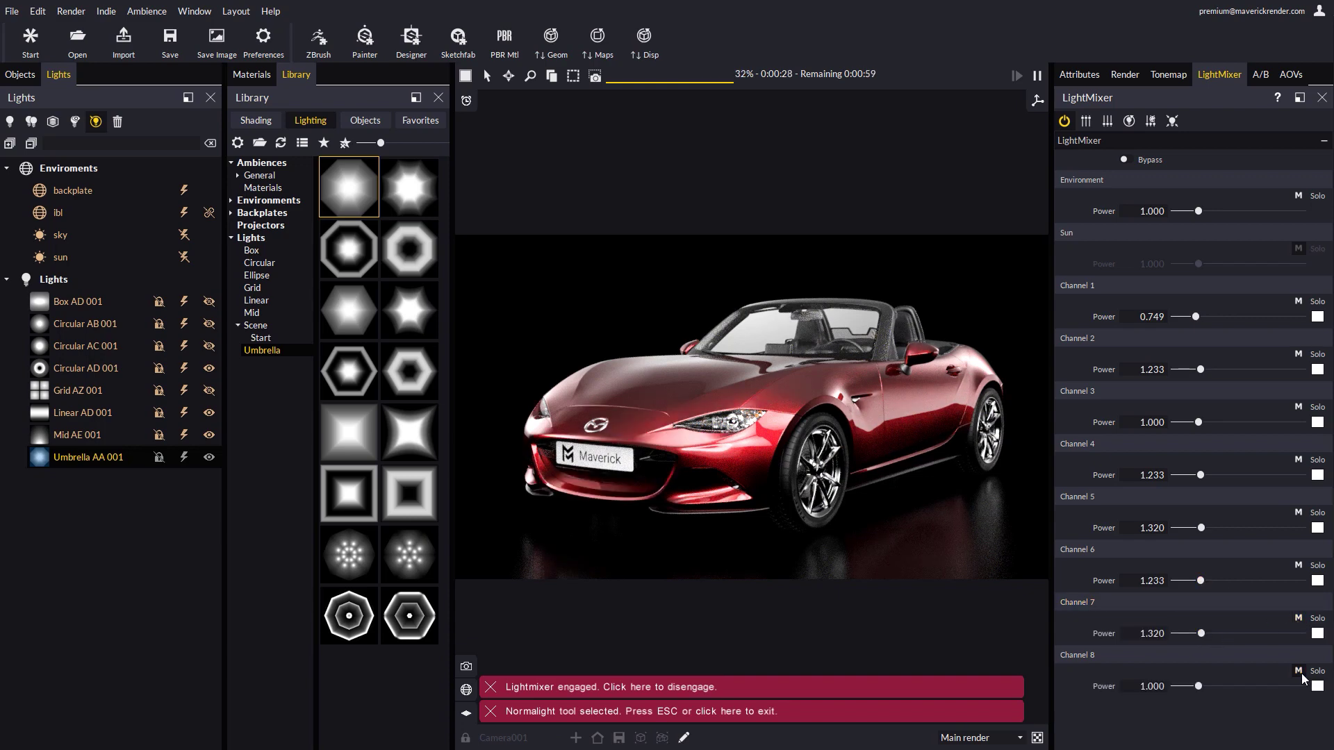
pyautogui.moveTo(1197, 687); pyautogui.dragTo(1201, 687)
pyautogui.click(1172, 122)
pyautogui.click(682, 413)
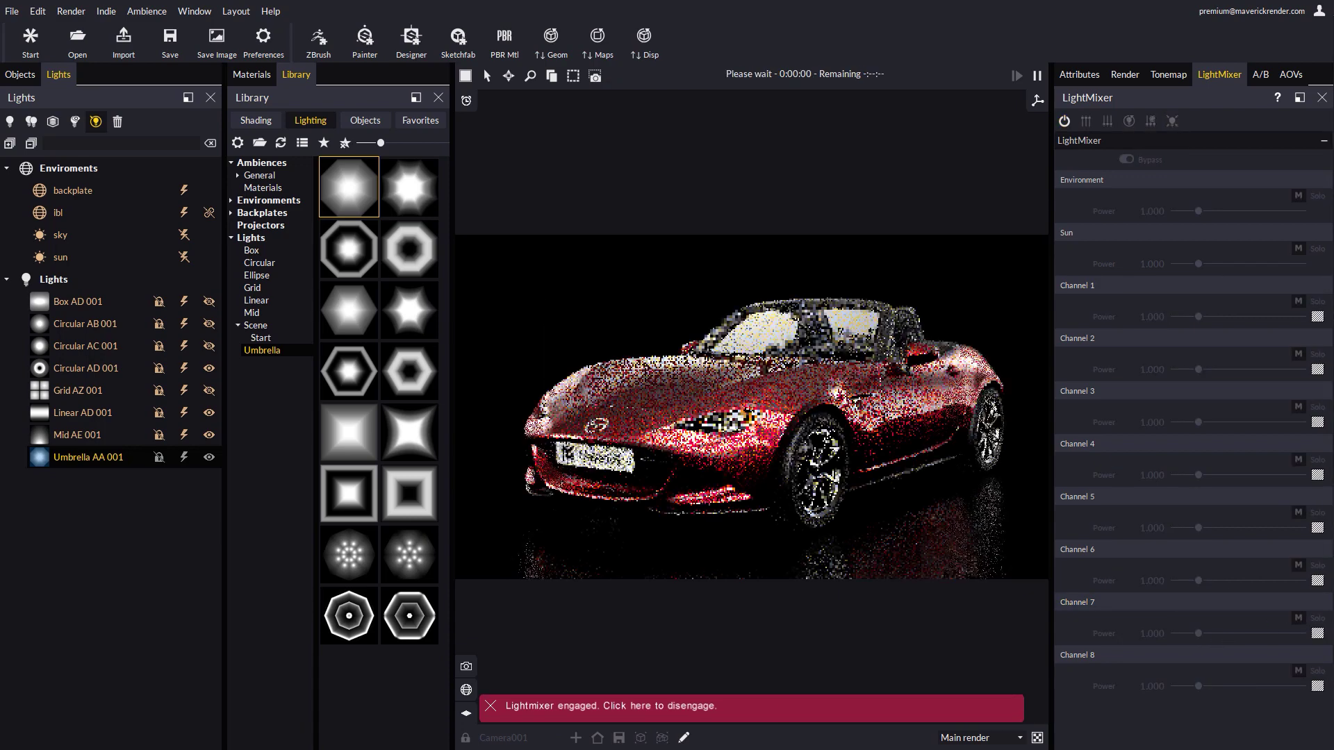
# Set a custom 1250 x 719 resolution with Final Render +Denoiser and leave light-placement mode
pyautogui.click(1126, 75)
pyautogui.click(1163, 221)
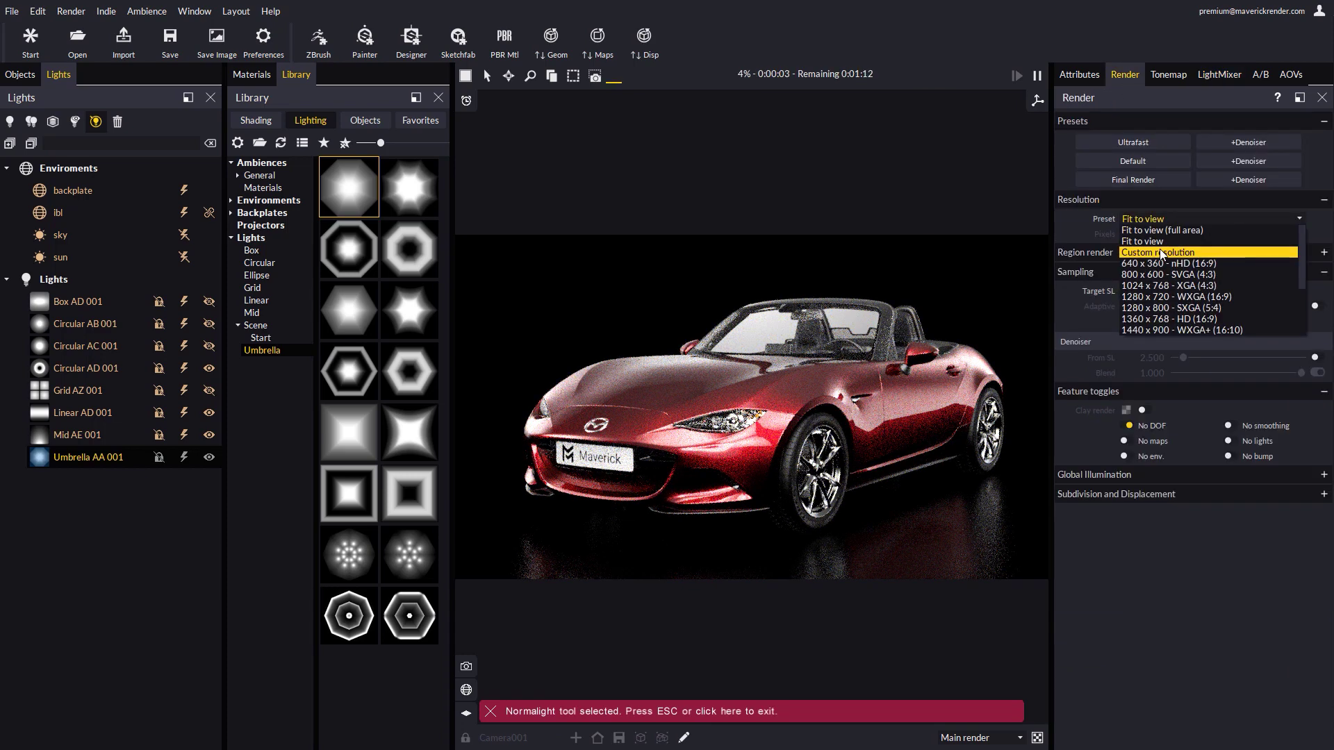
pyautogui.click(1160, 253)
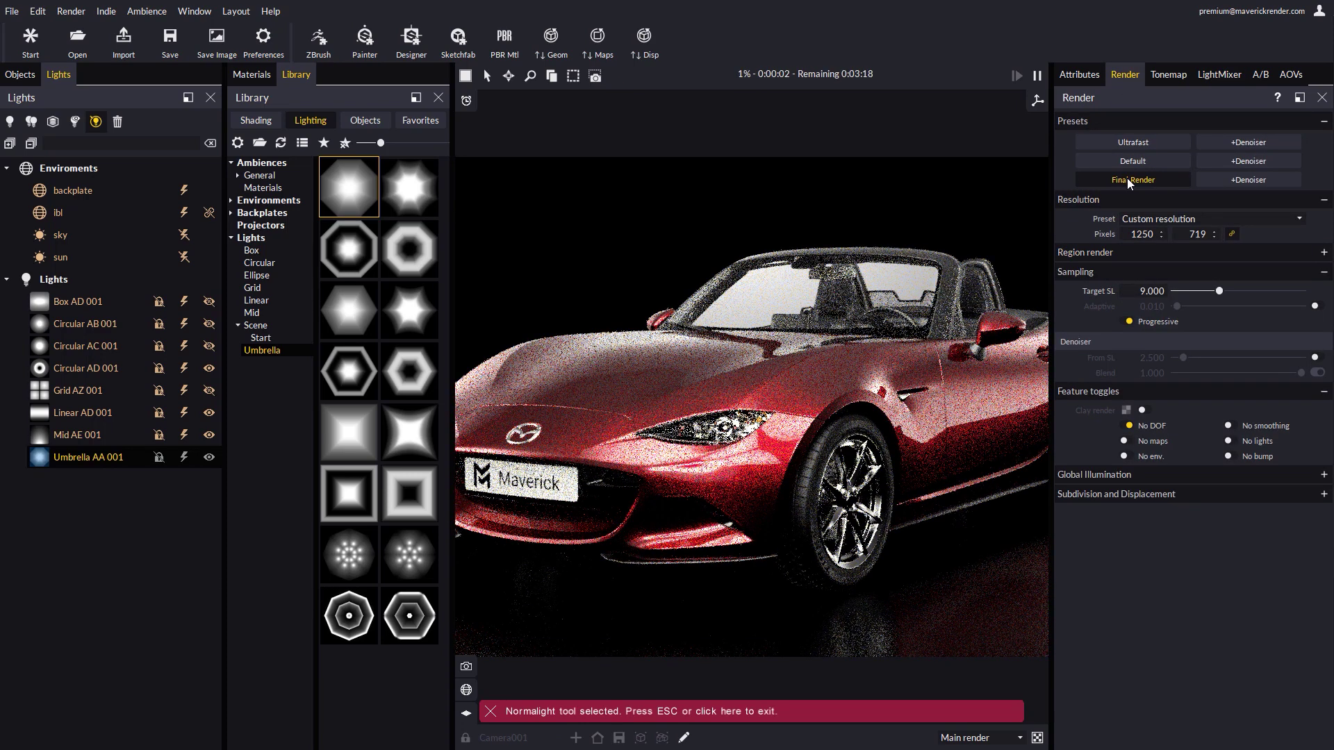
pyautogui.click(1248, 179)
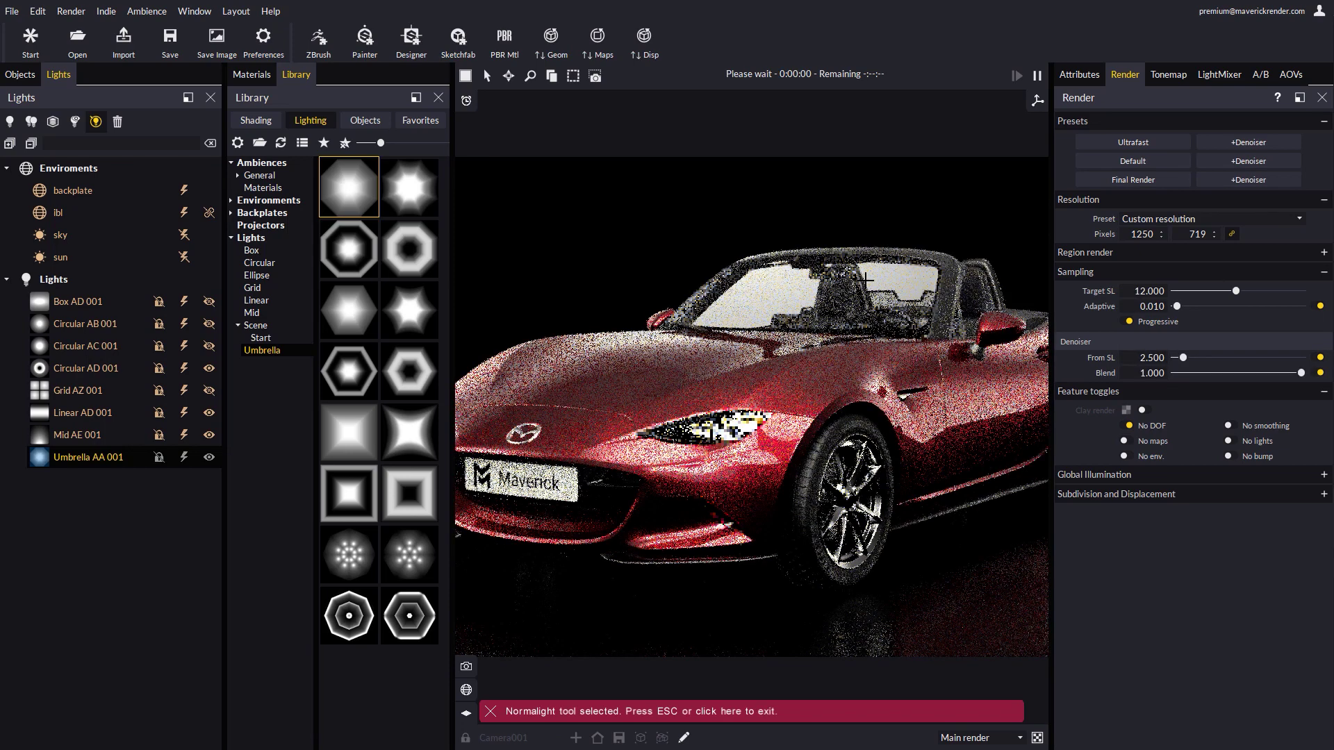
pyautogui.click(684, 712)
pyautogui.press('Tab')
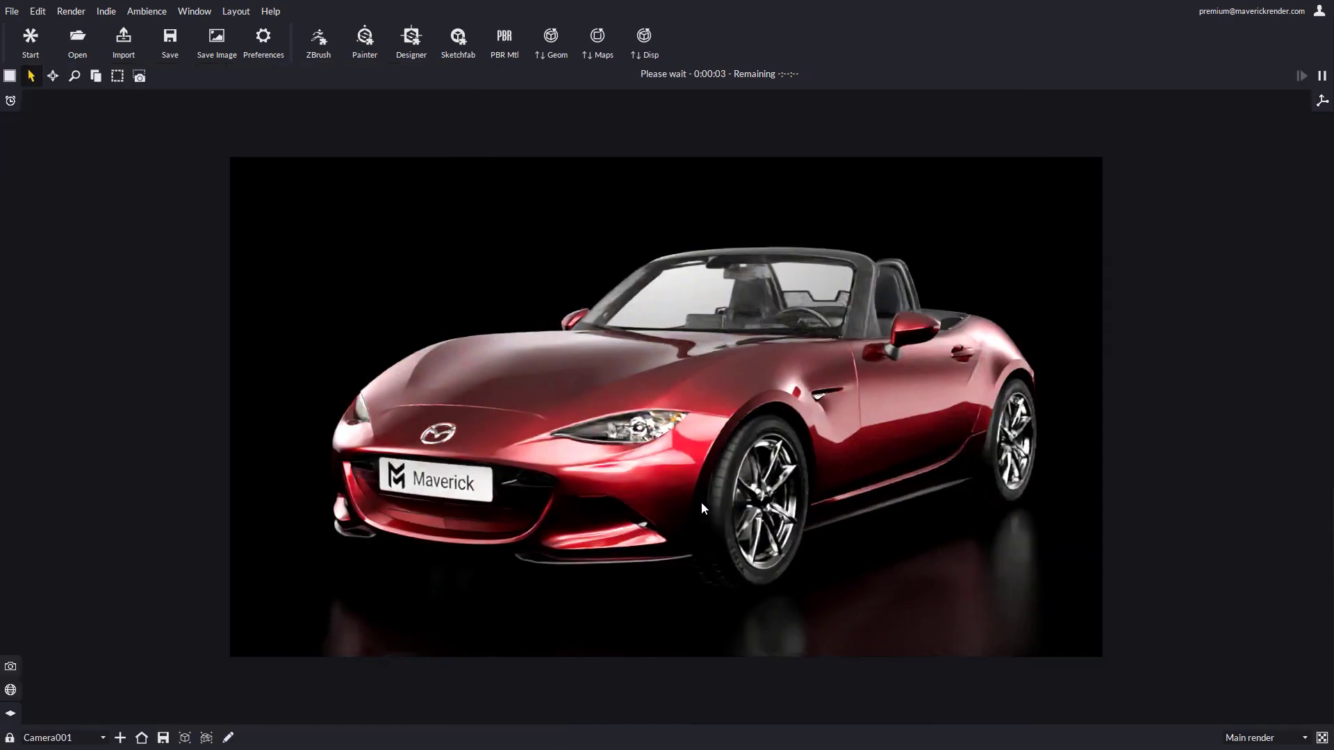